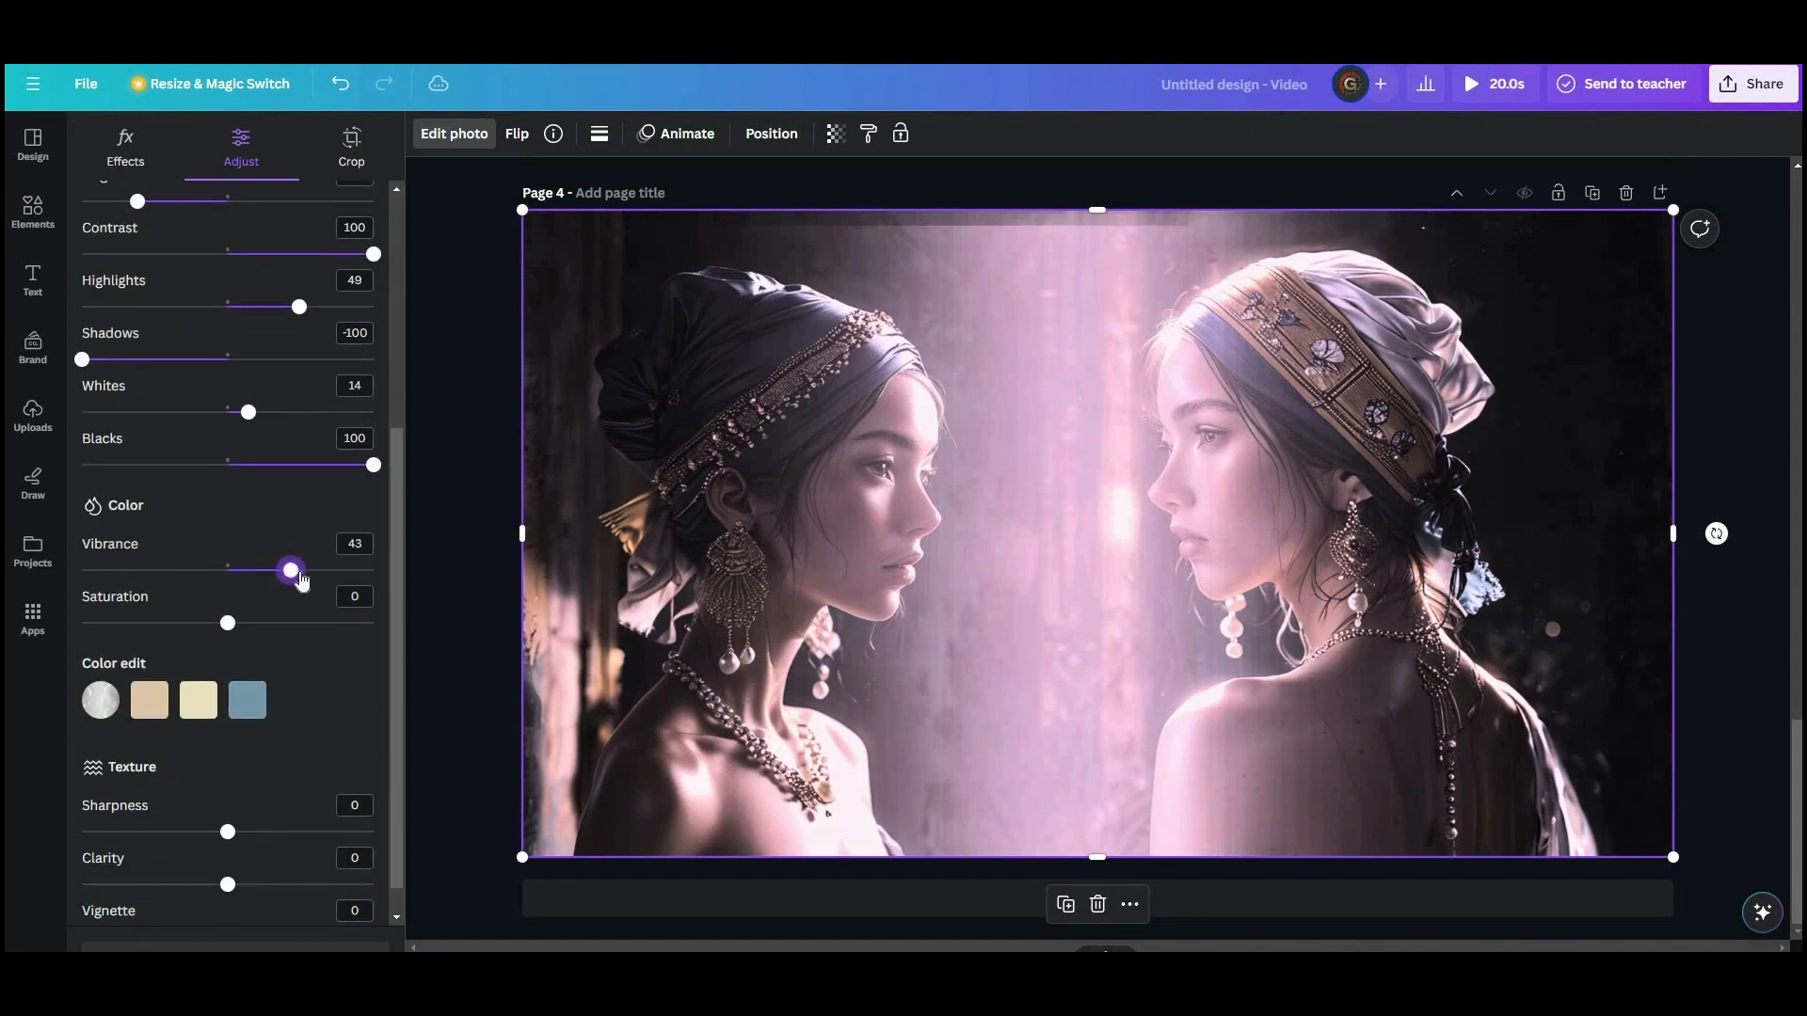
Raise the page 4 photo's saturation to 28, increase its sharpness and slightly adjust its vignette
drag(227, 623, 268, 623)
scroll(268, 621, down, 1)
drag(227, 798, 321, 798)
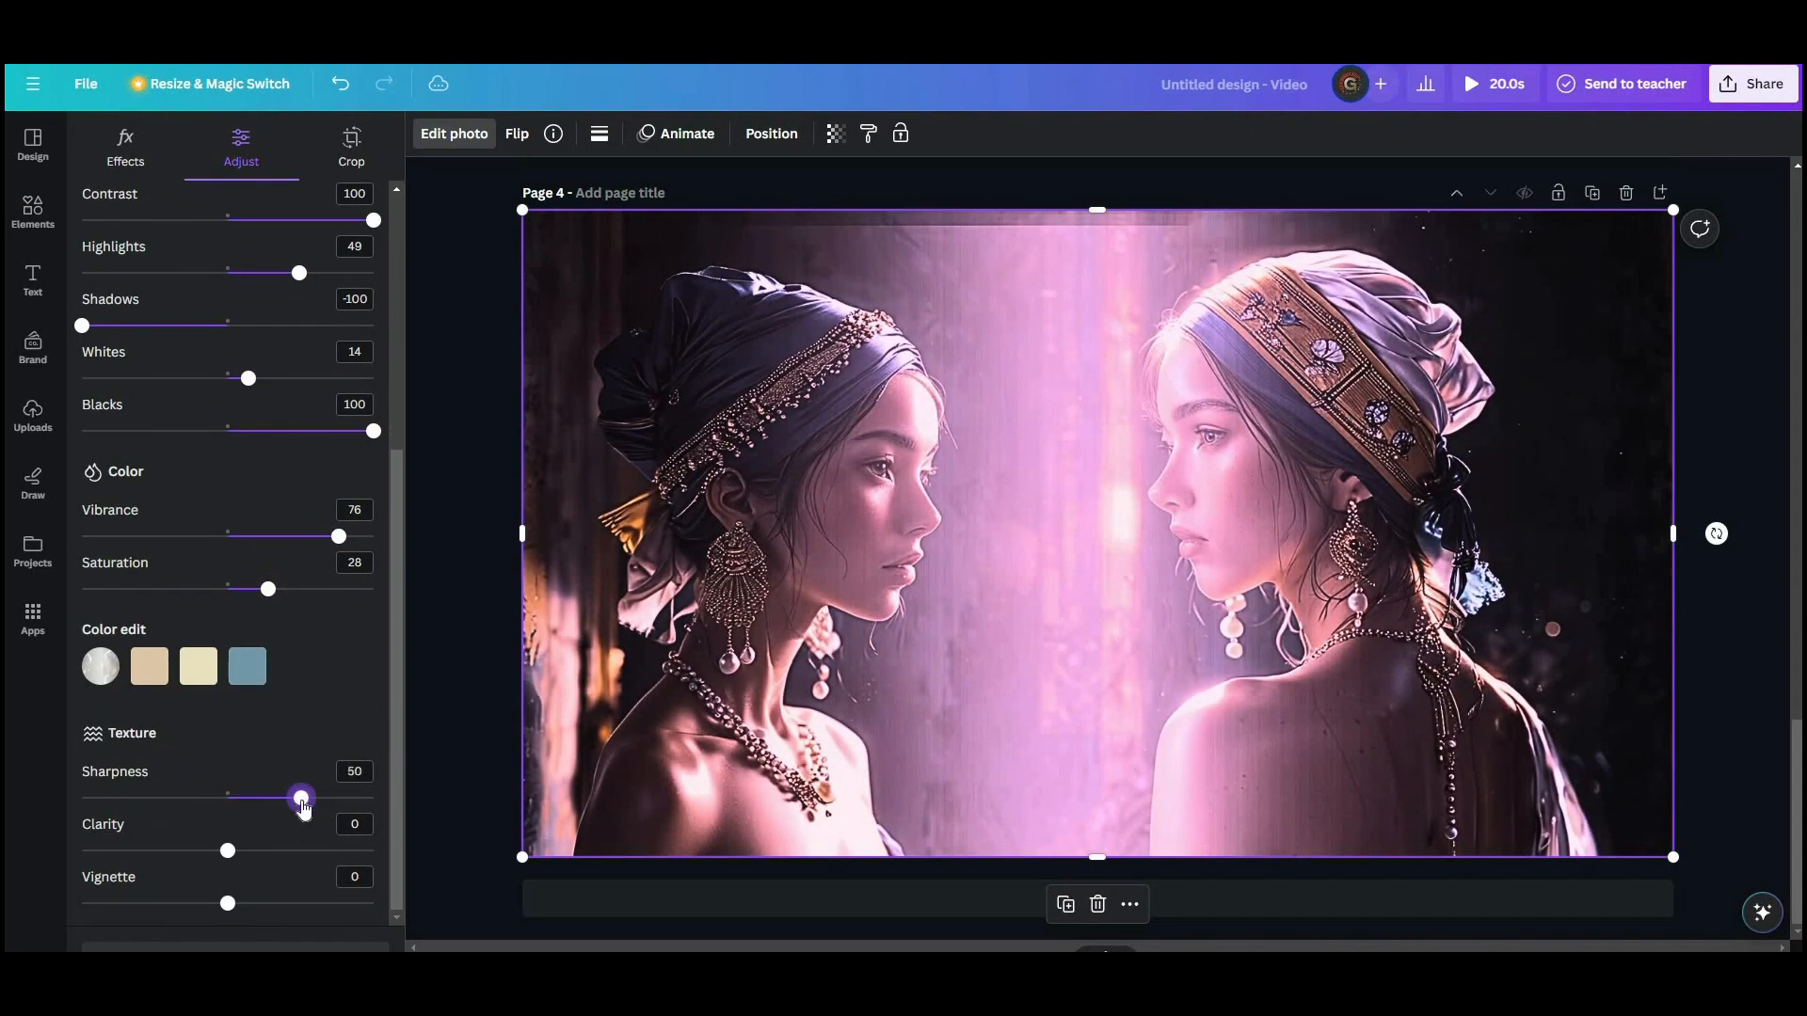
drag(229, 905, 226, 905)
Look through the finished example's pages, from the two faded portraits to the blended composite on page 4
scroll(1517, 375, up, 18)
scroll(1472, 353, down, 18)
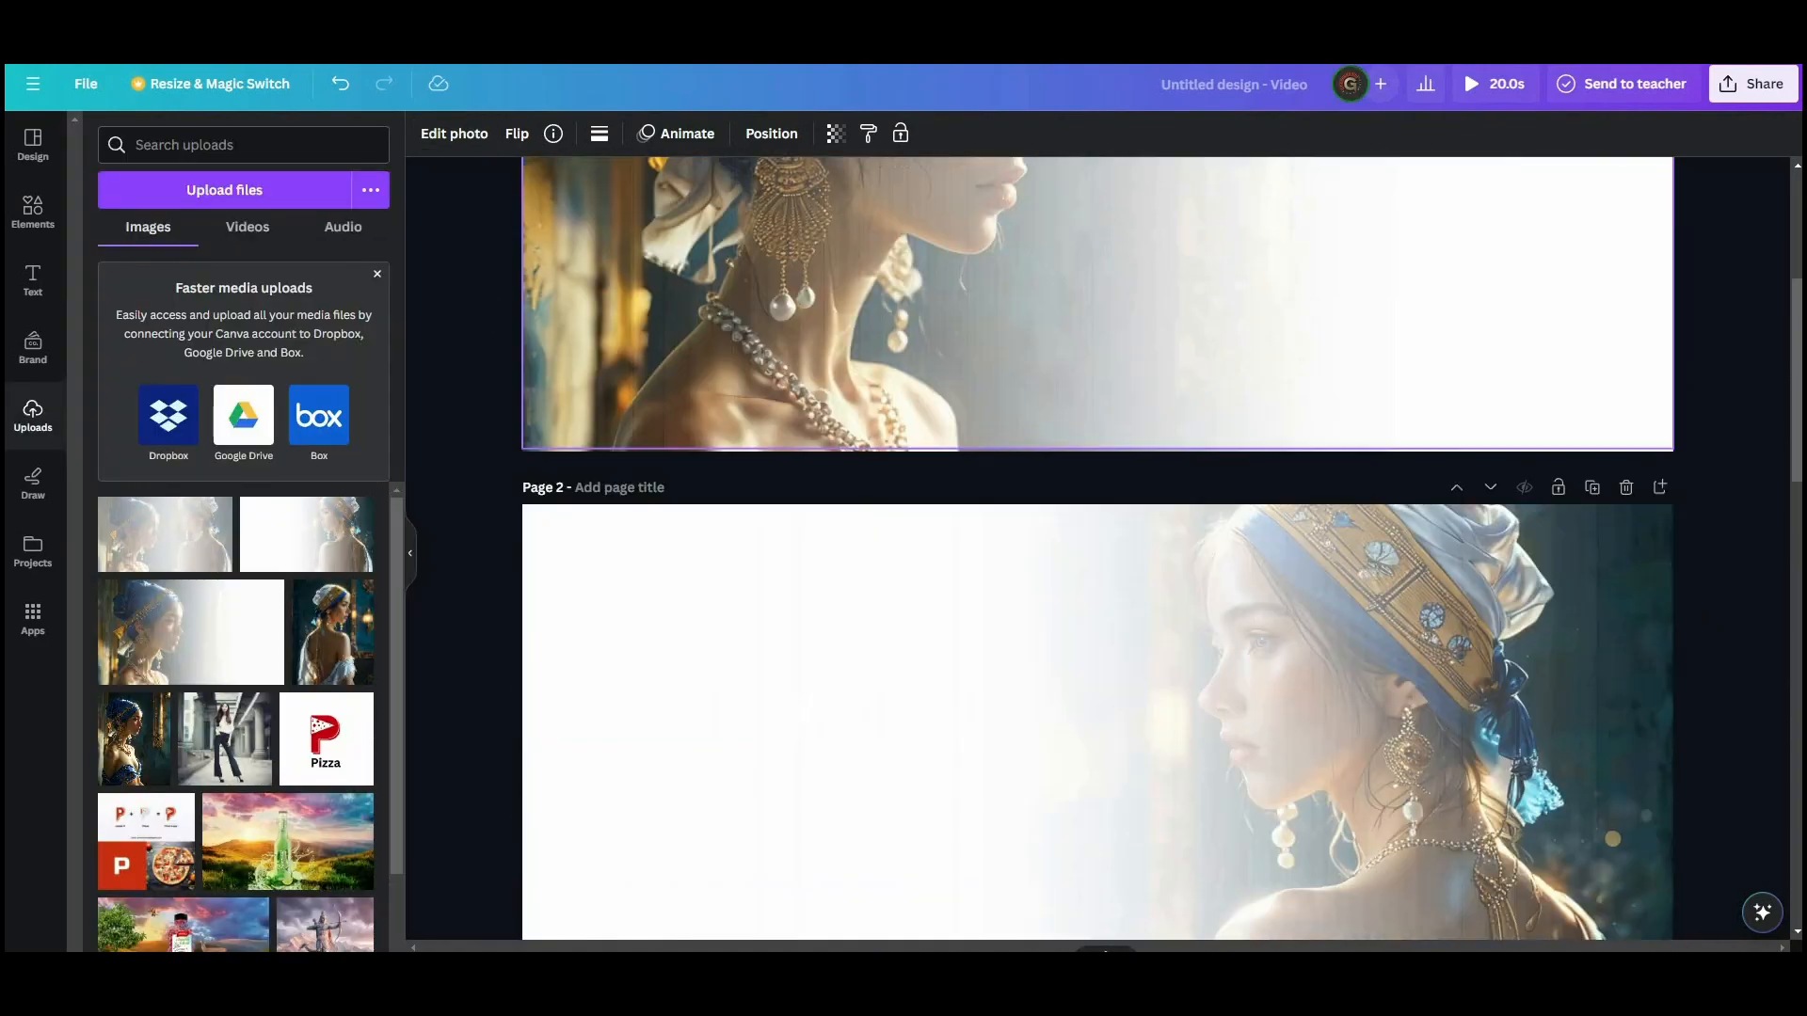
scroll(1163, 521, down, 10)
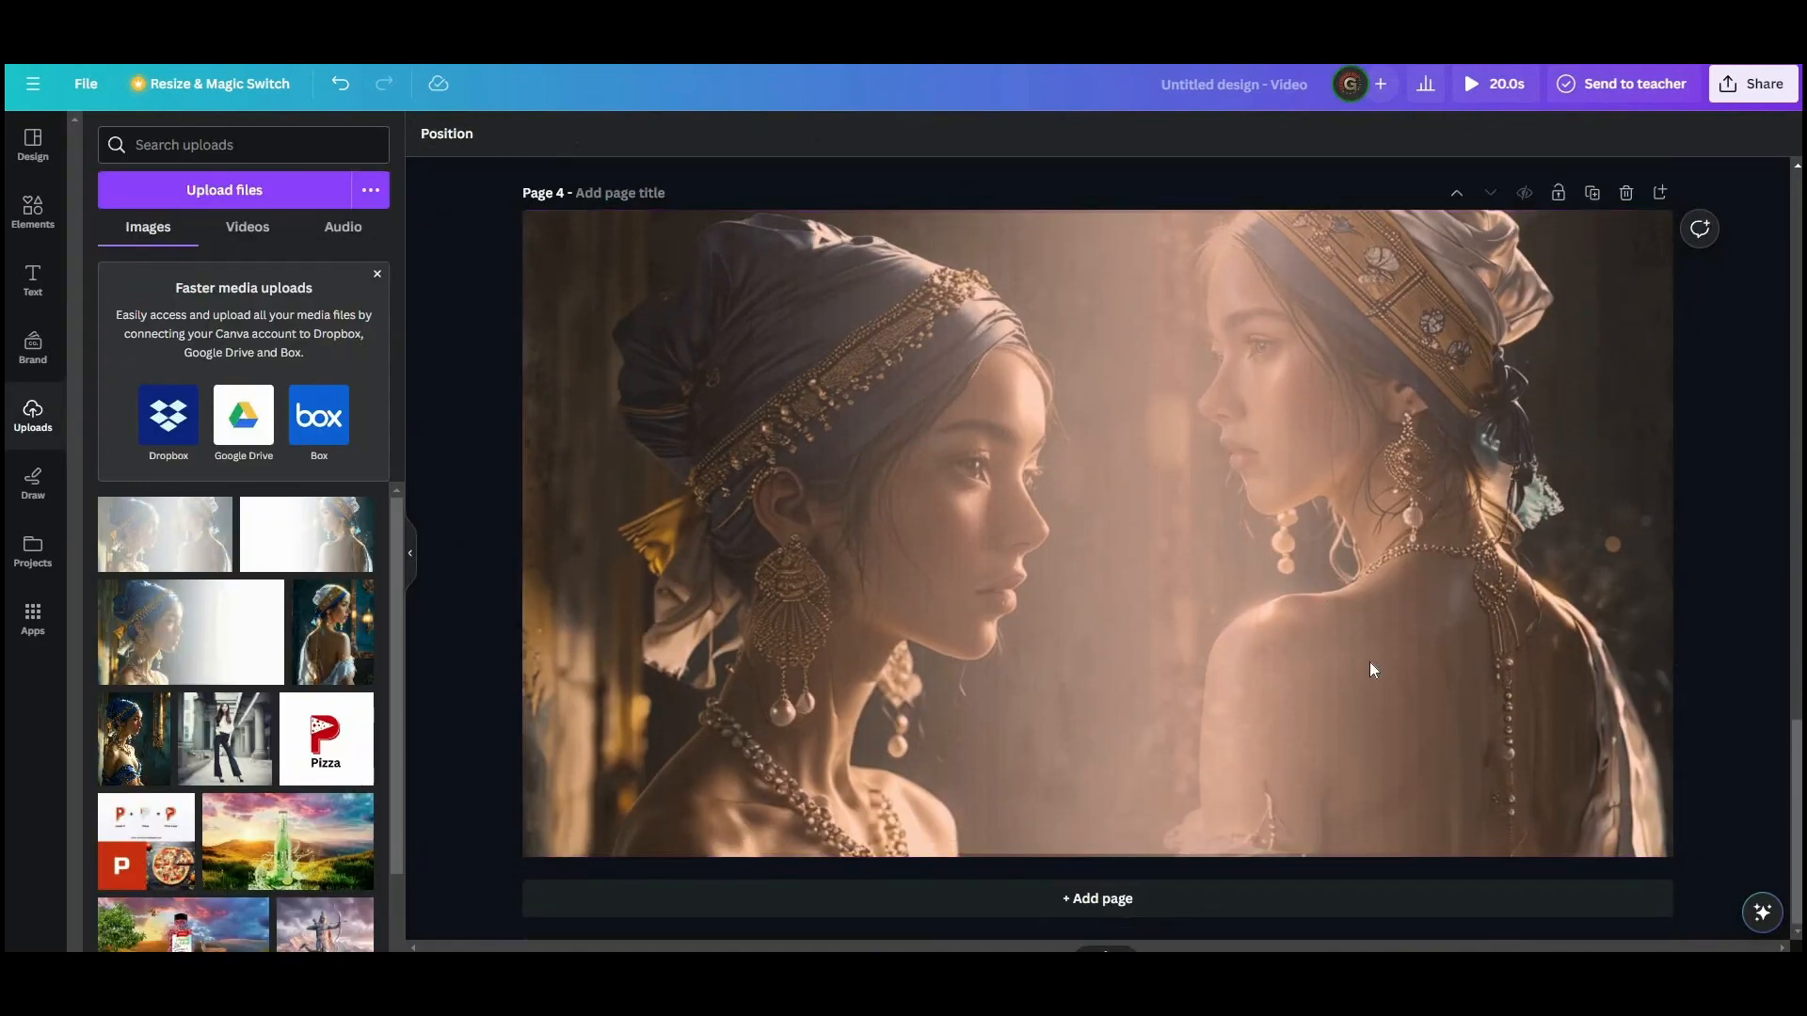
click(1372, 660)
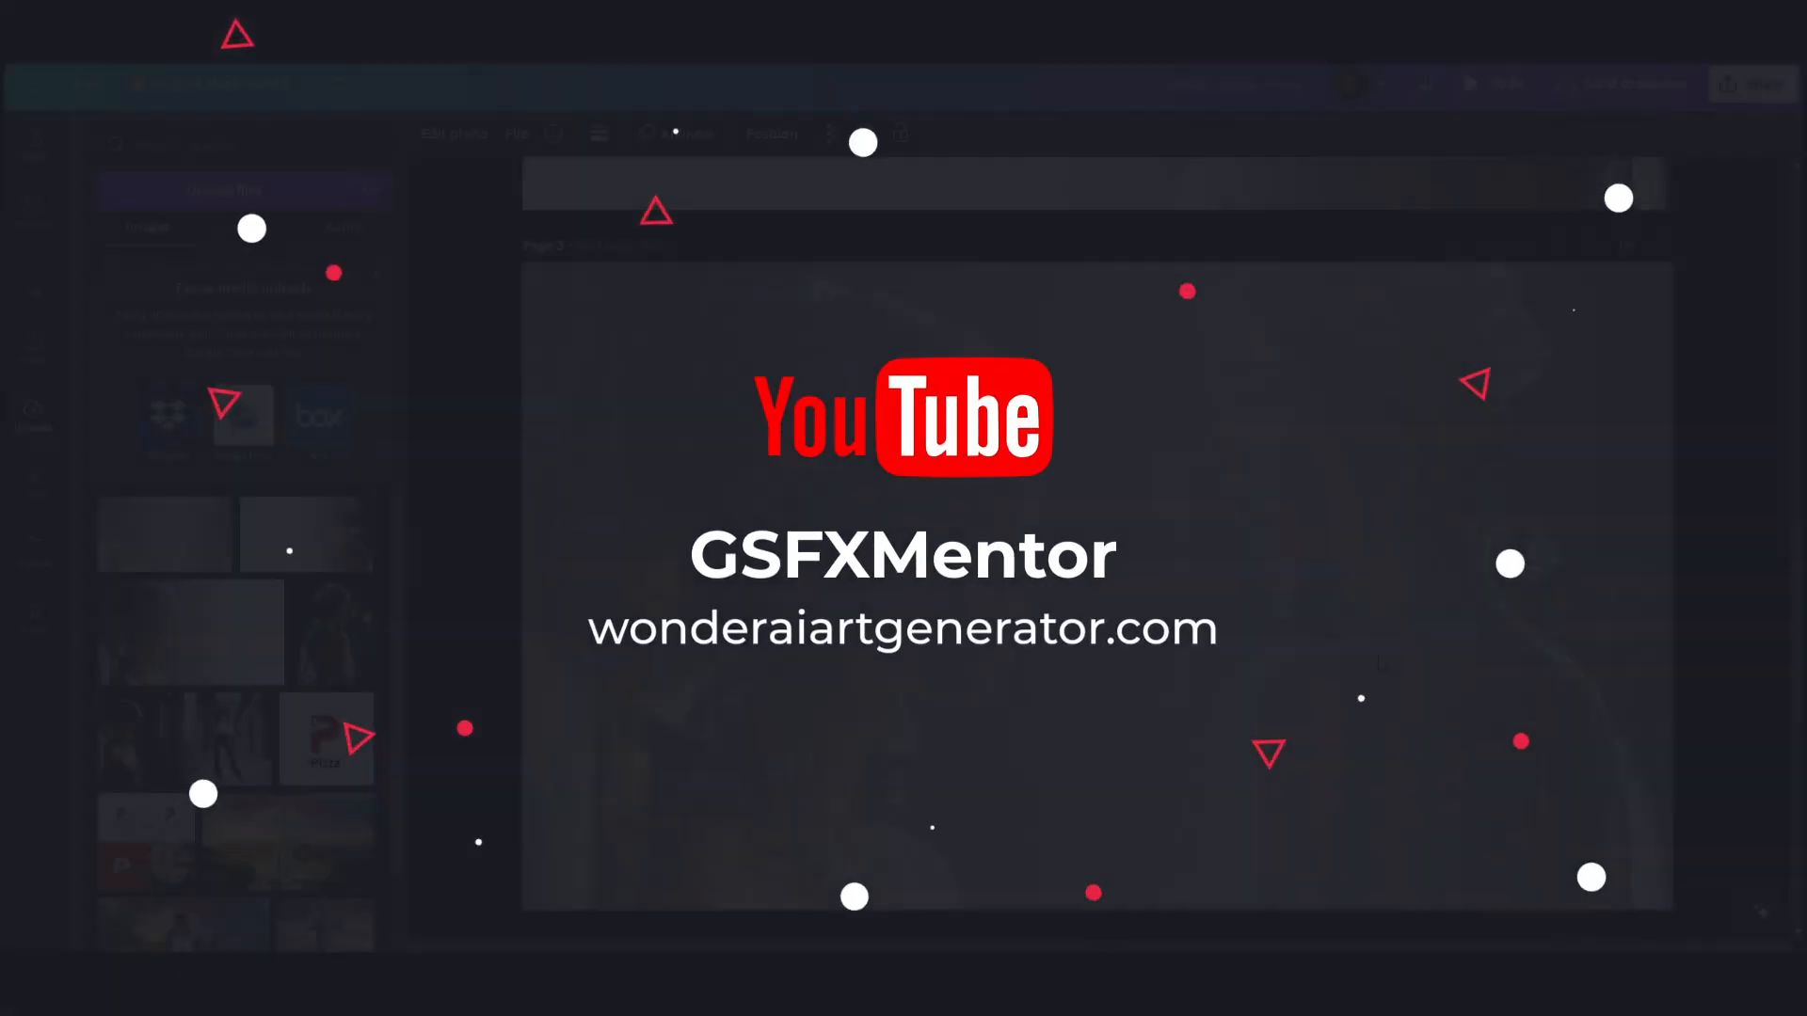
scroll(1381, 664, up, 14)
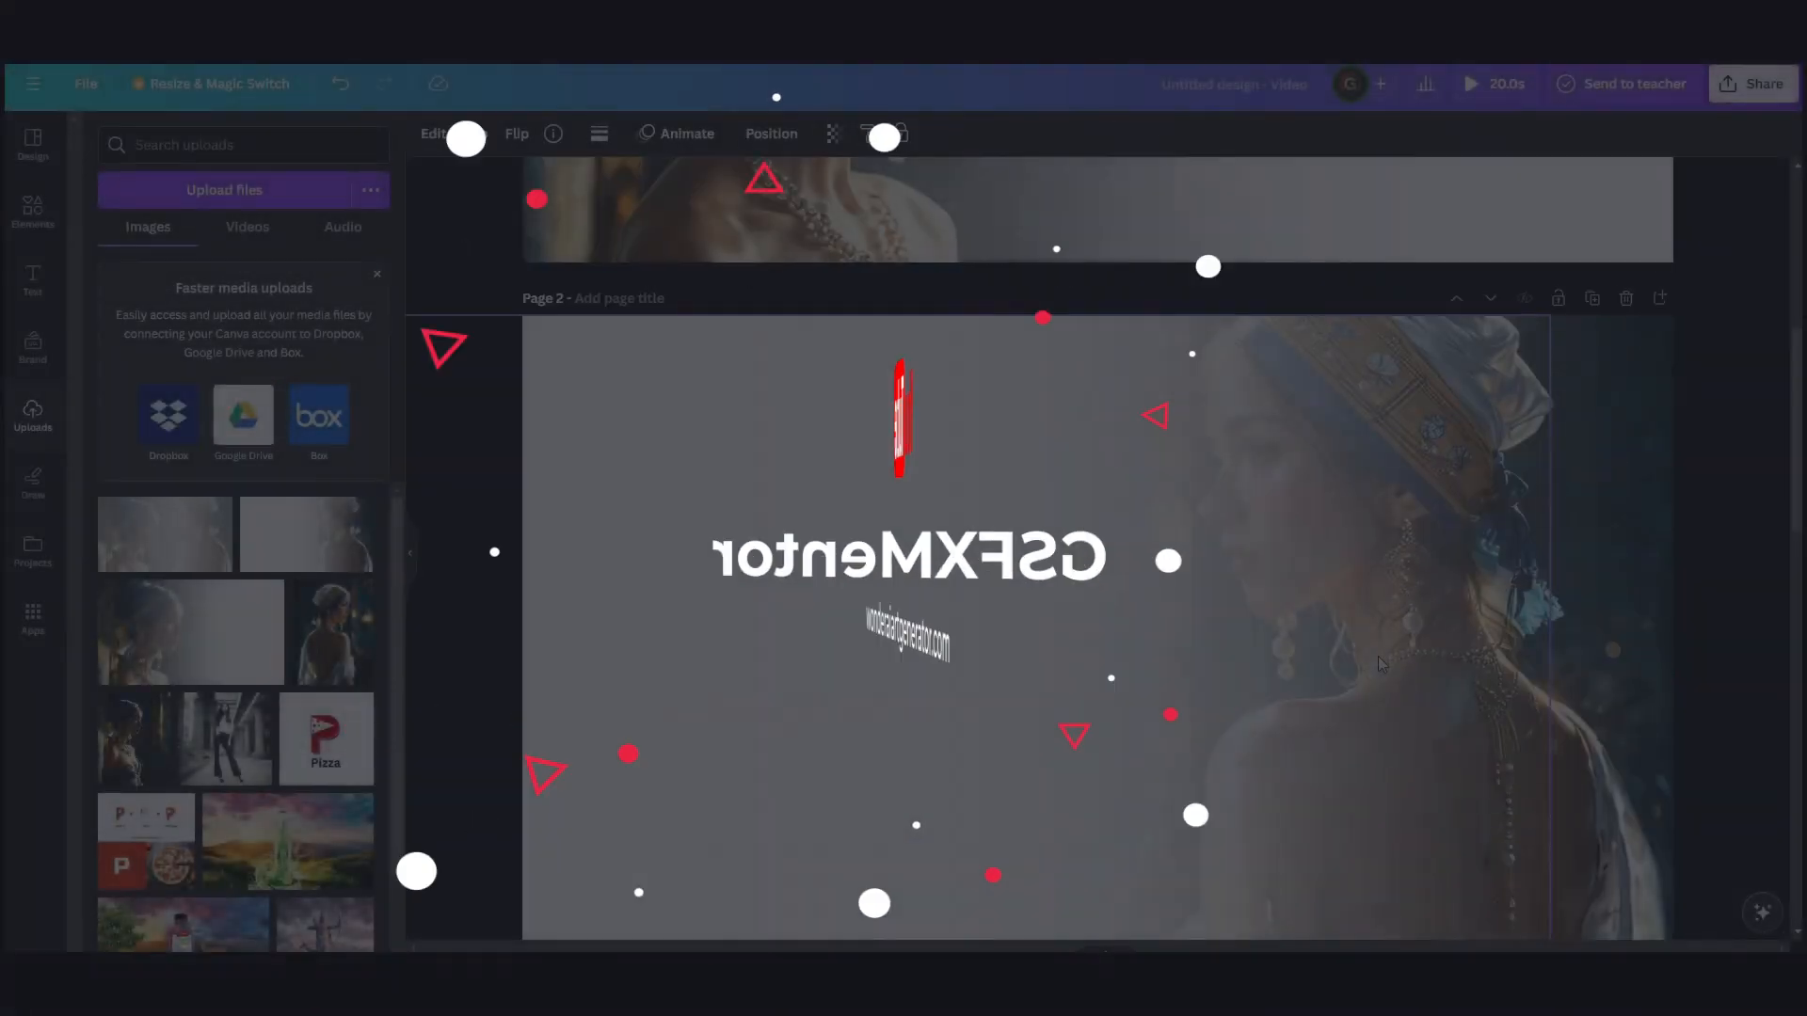
scroll(1381, 664, down, 1)
scroll(1382, 665, down, 15)
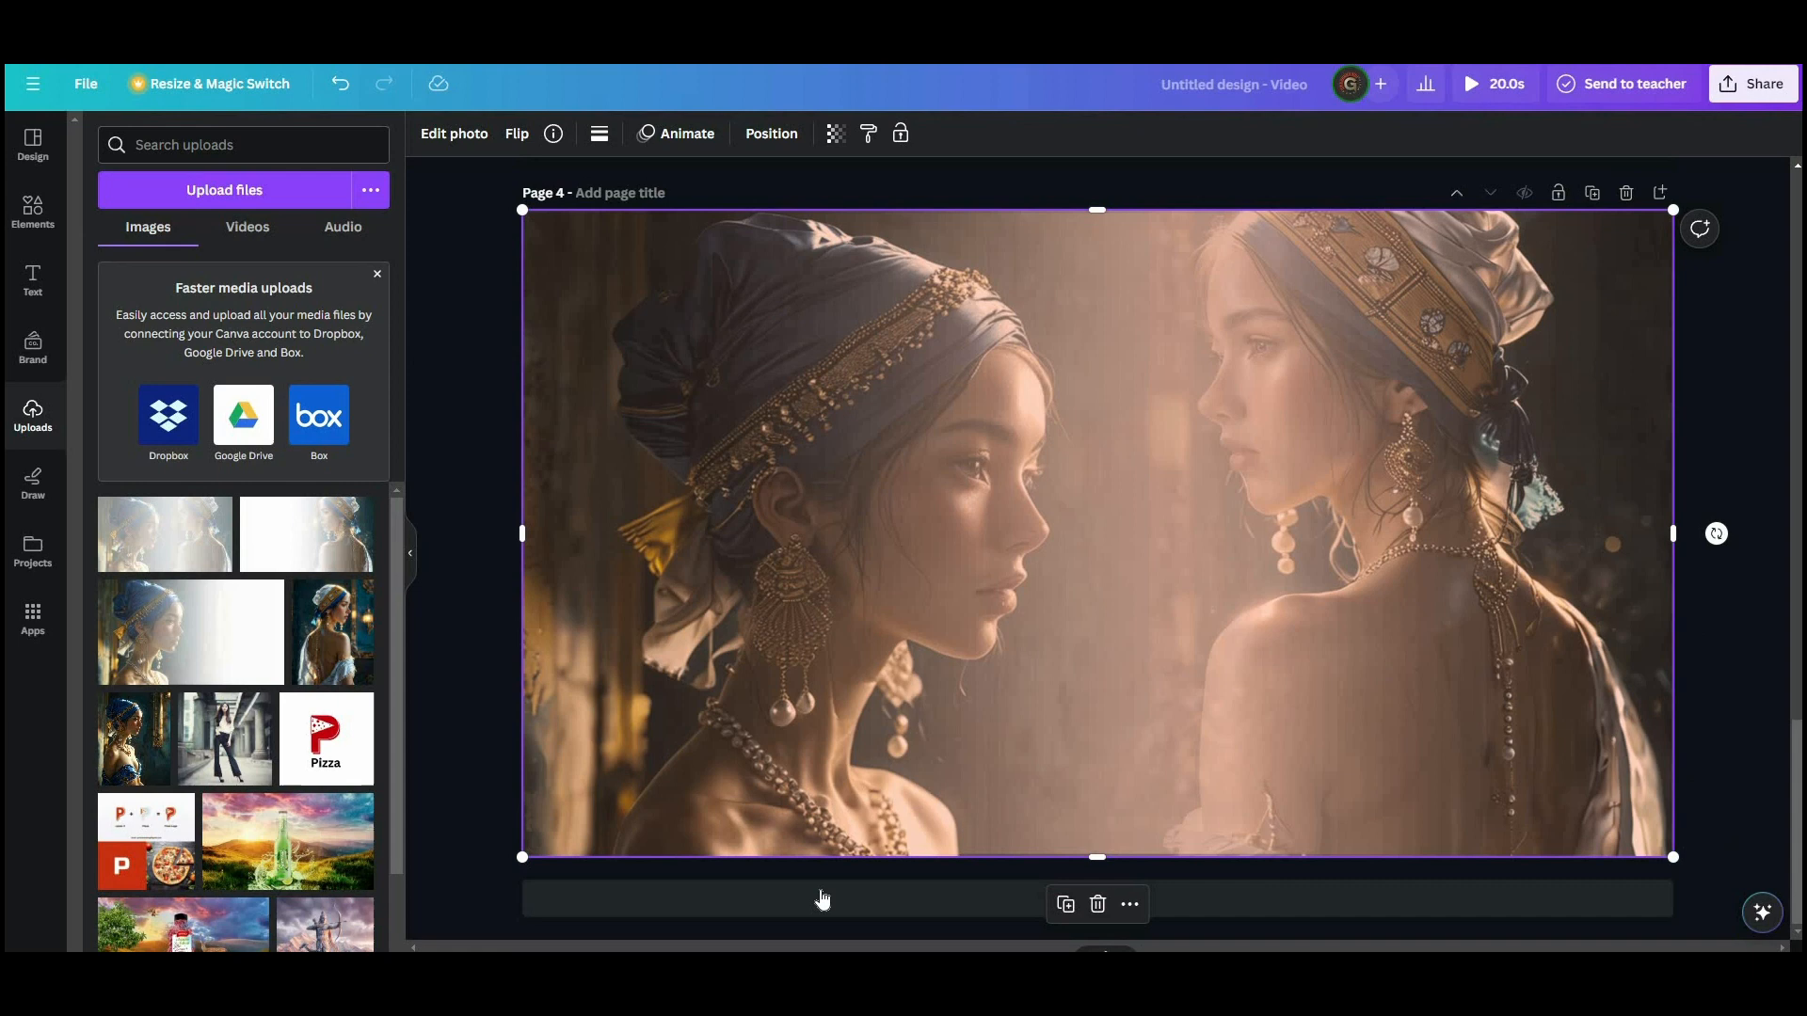
click(450, 686)
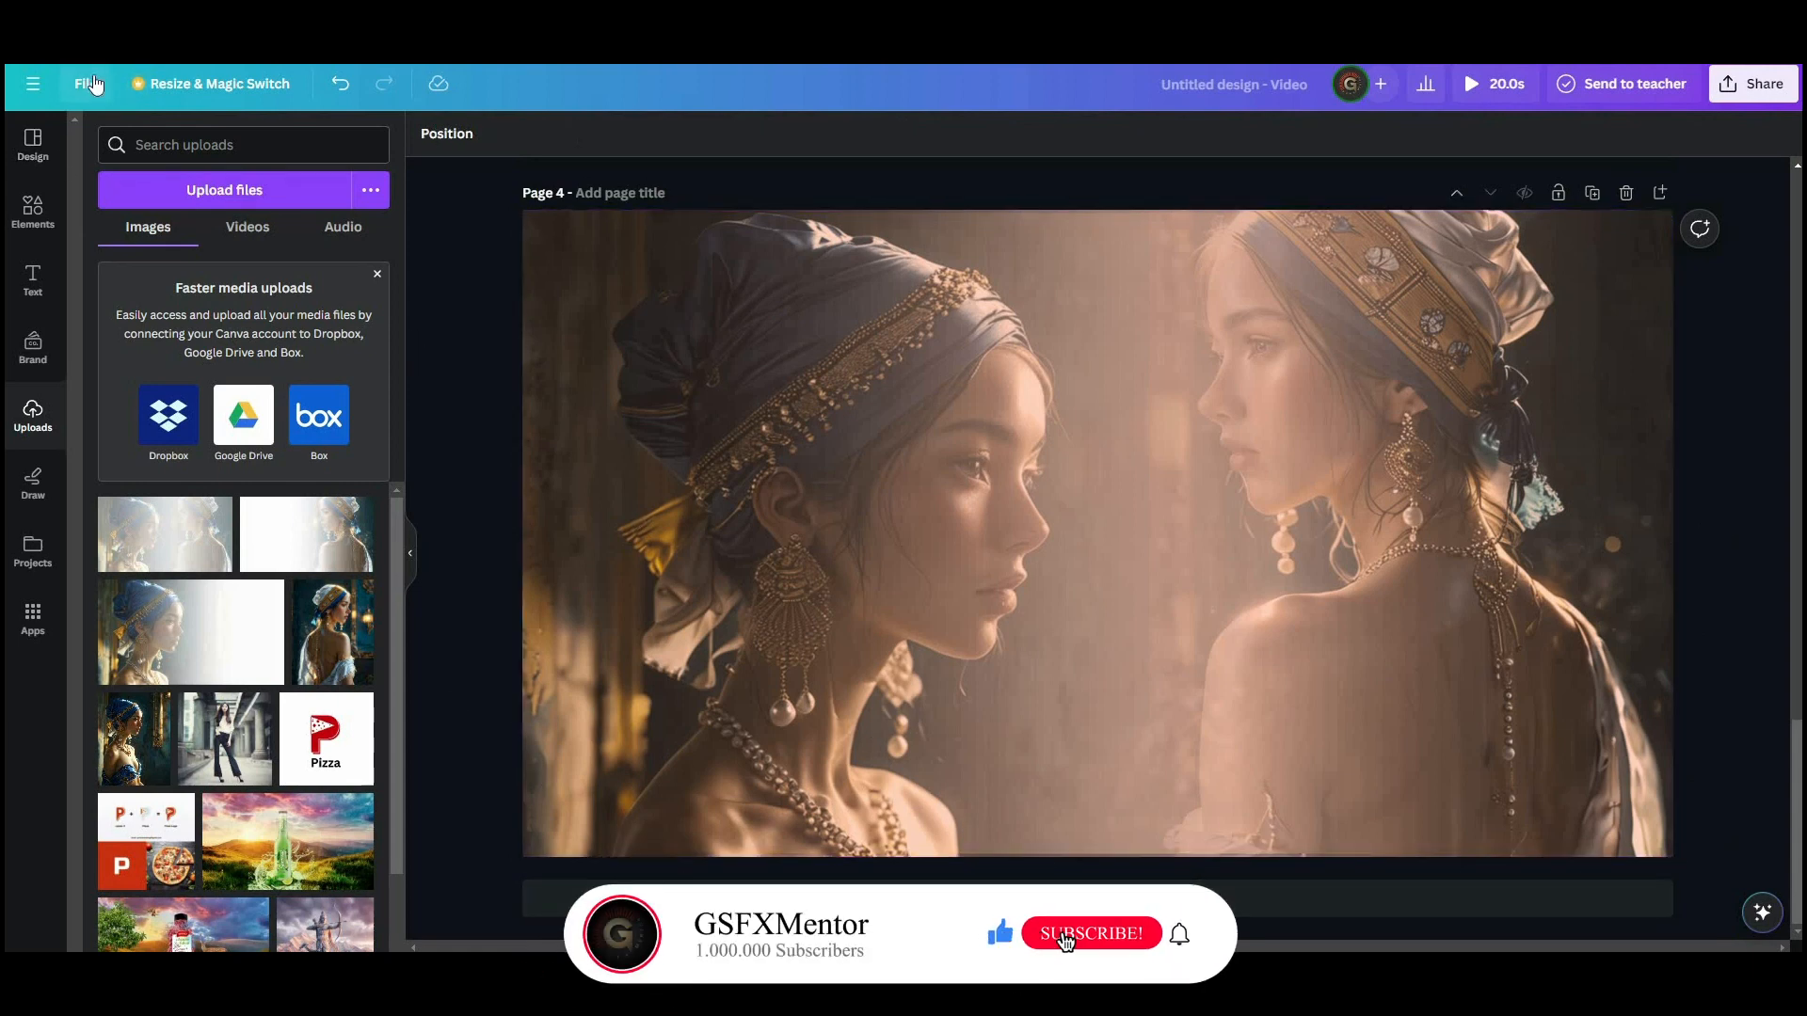
Create a new blank Video design and collapse its page timeline
click(92, 84)
click(165, 214)
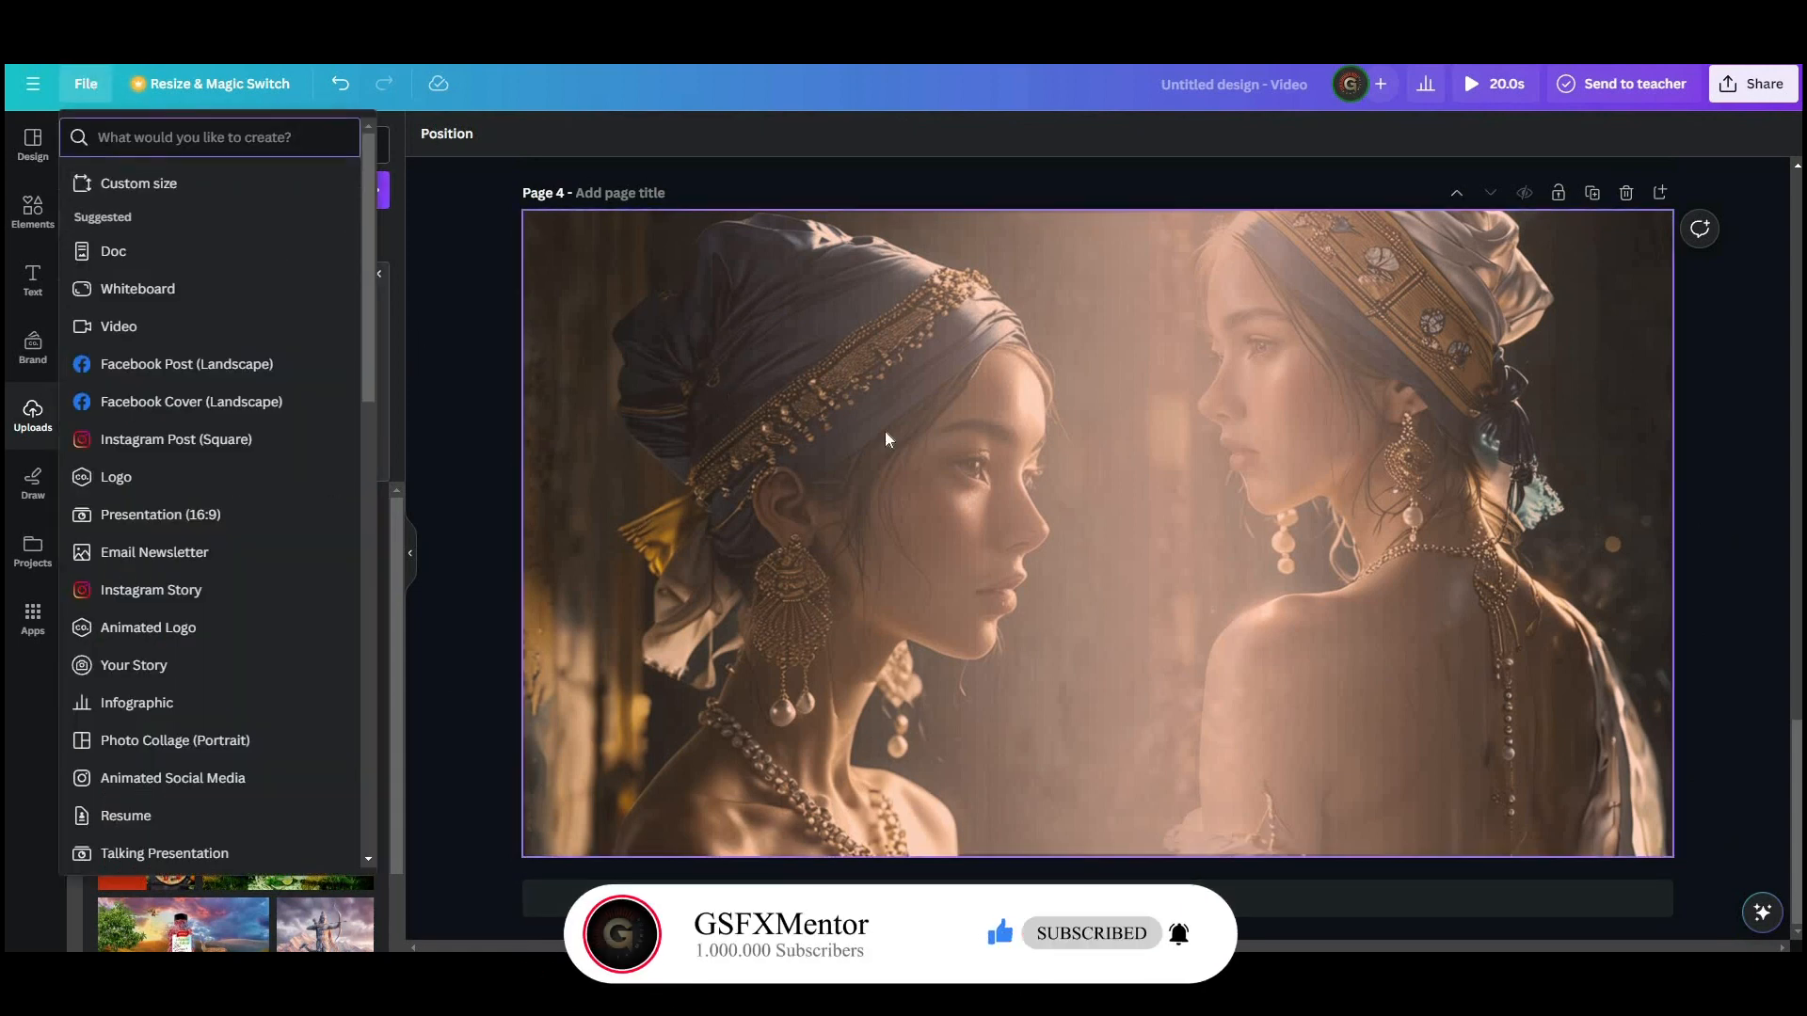
click(242, 324)
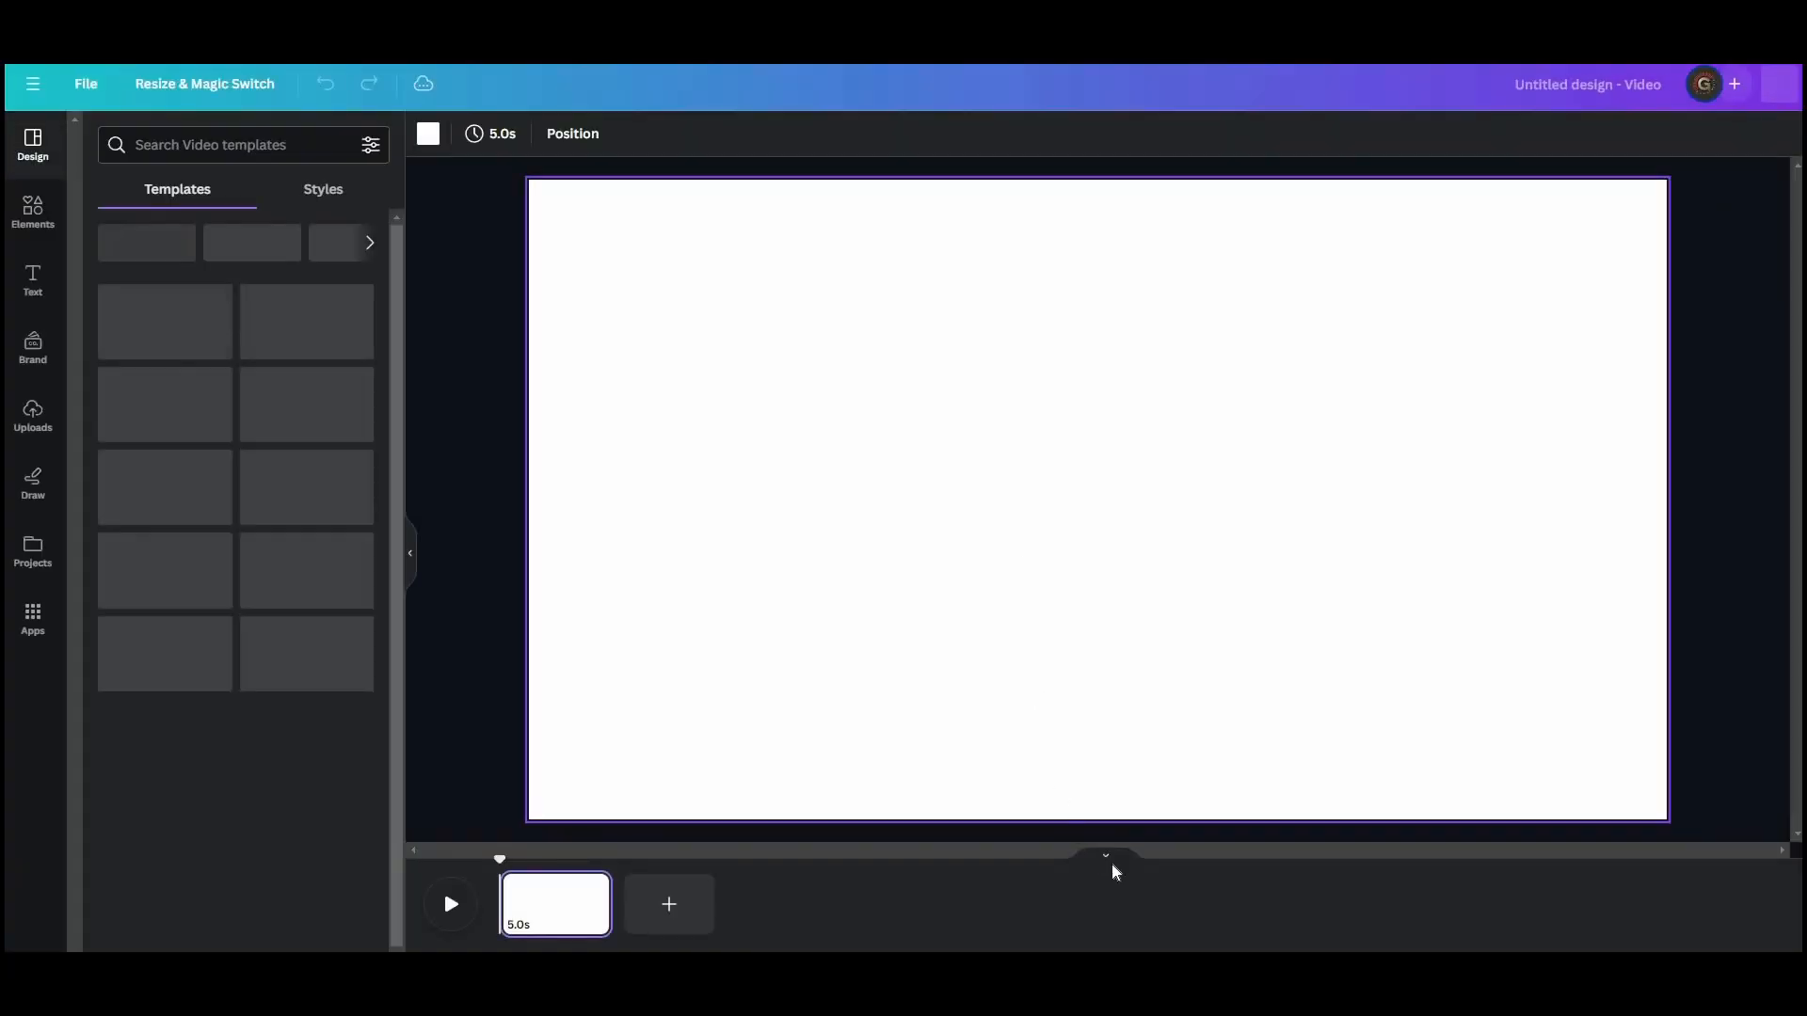
click(1106, 858)
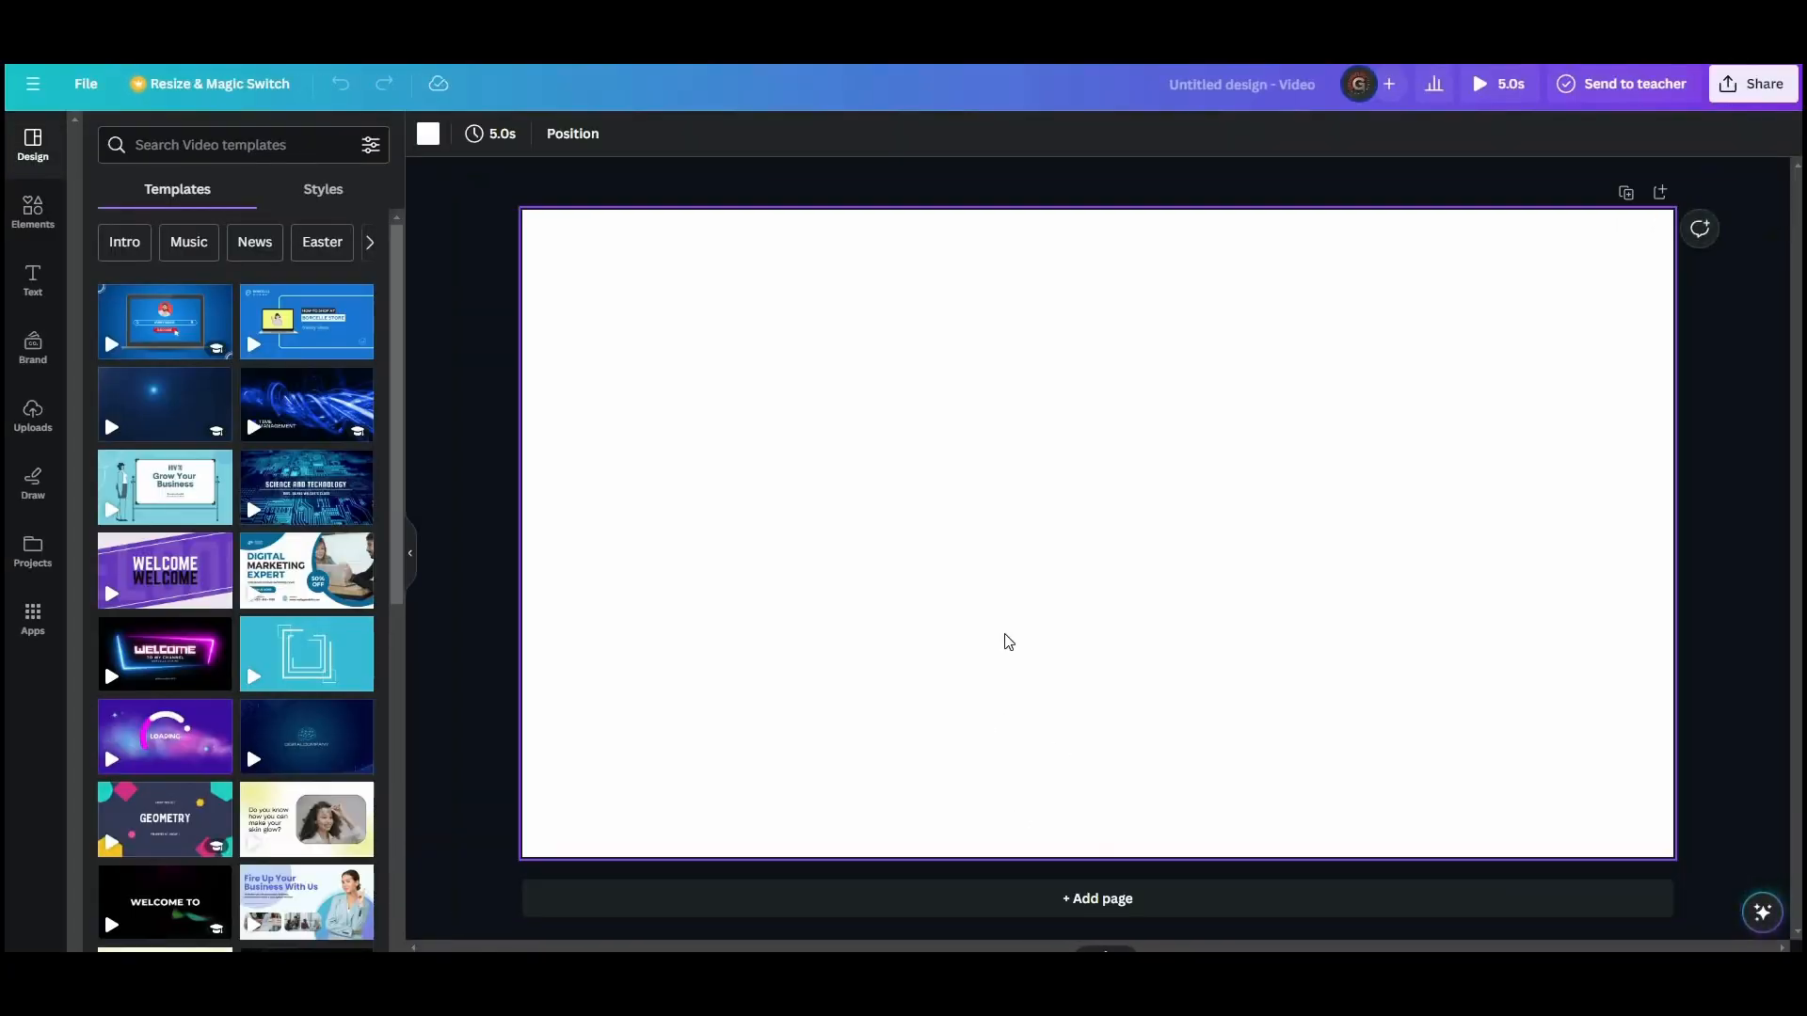
Place the uploaded portrait of the woman in the blue headscarf and enlarge it to the page's full height, aligned with the left edge
click(33, 414)
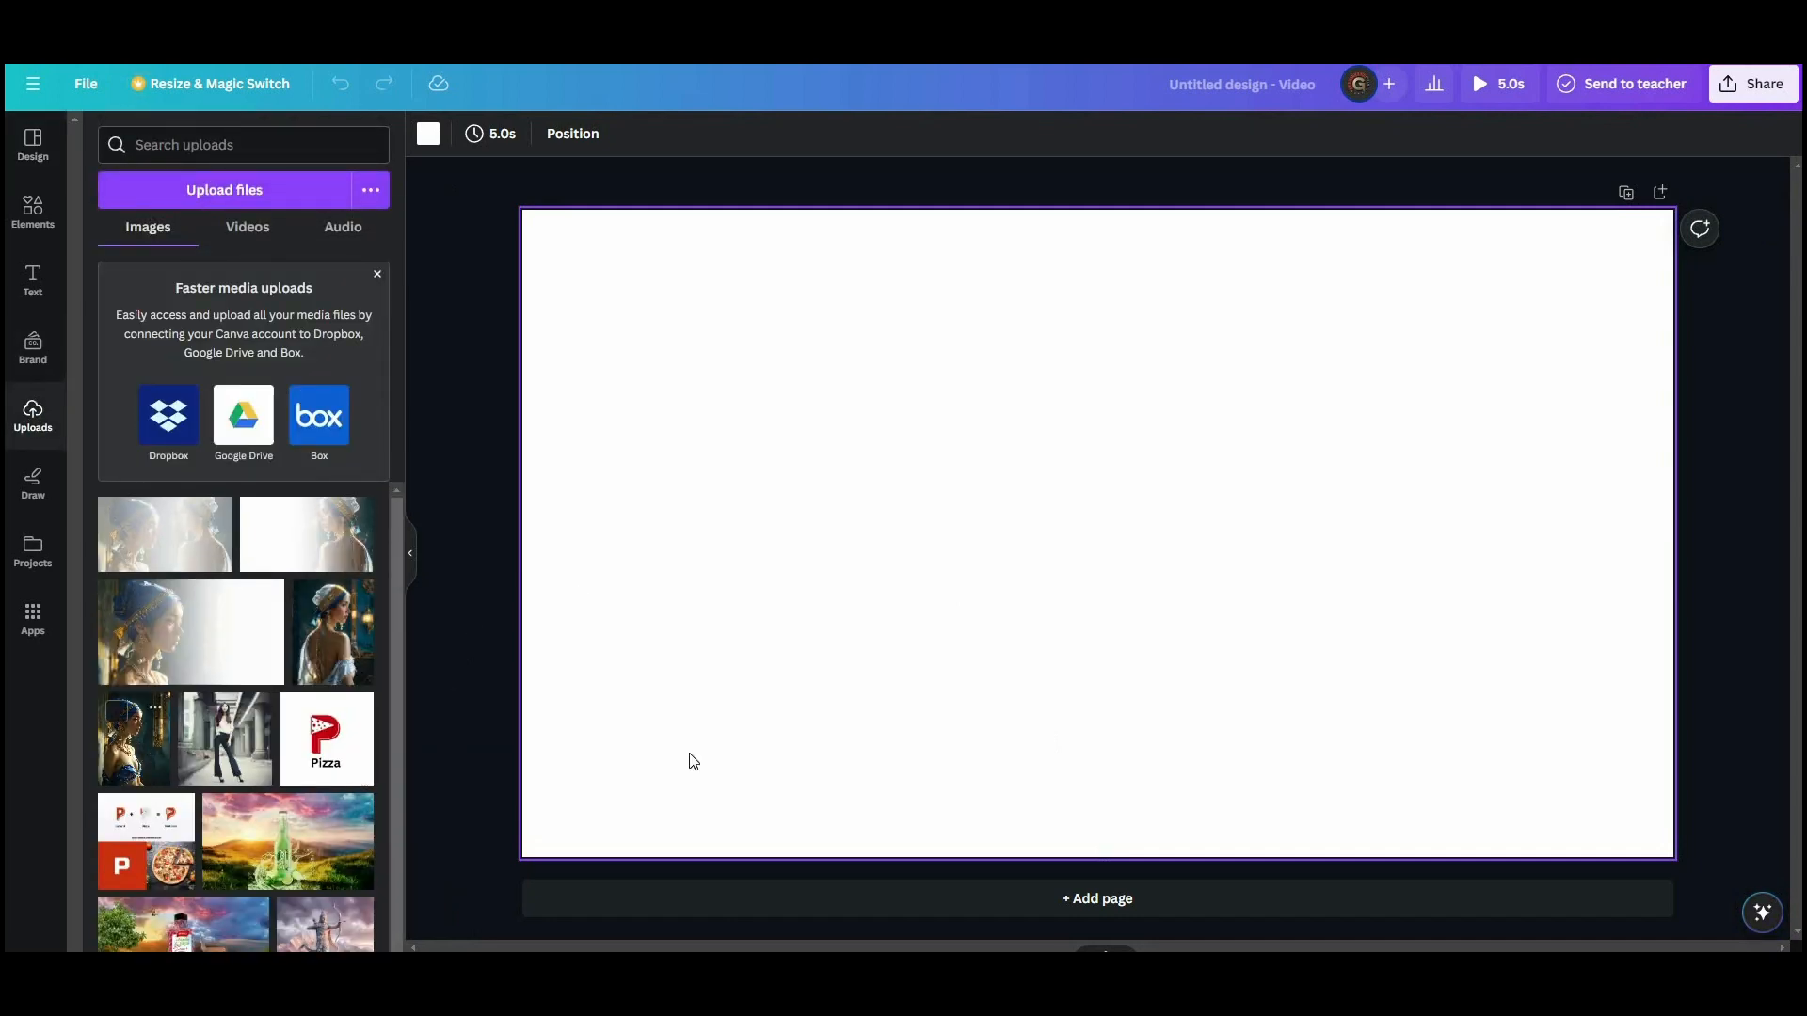
drag(1058, 626, 781, 570)
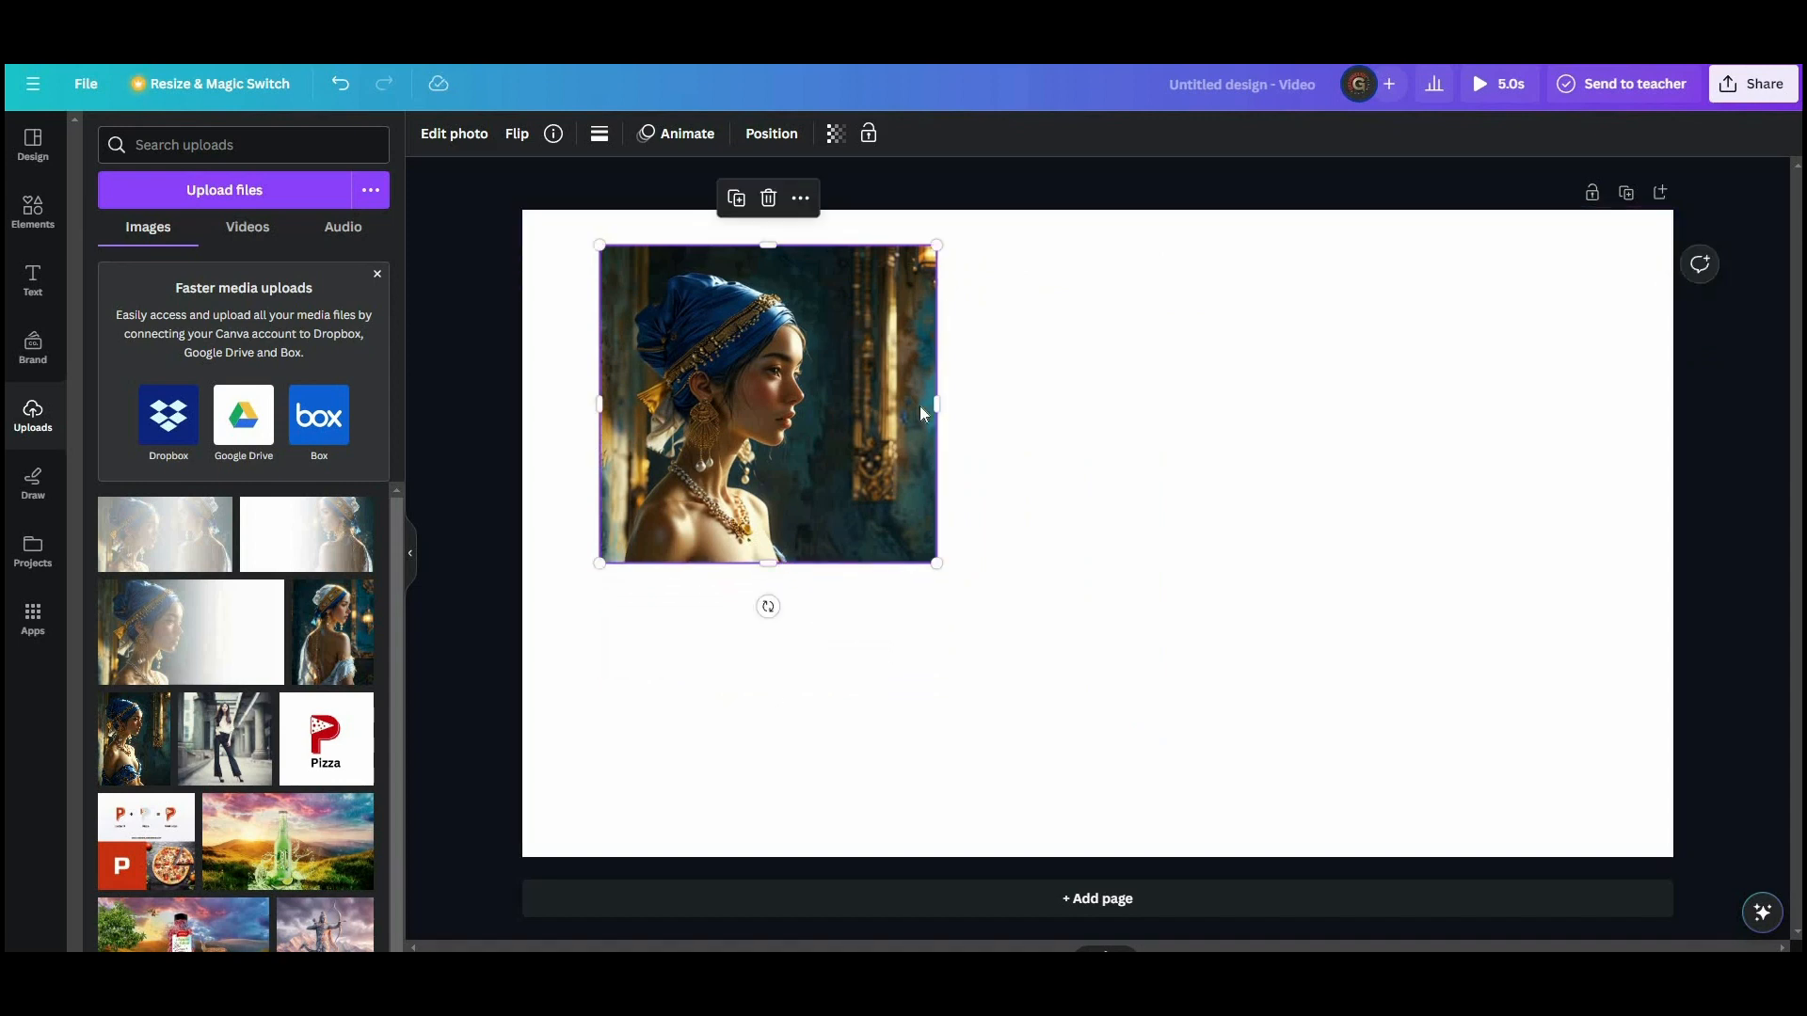
drag(937, 246, 999, 187)
drag(886, 352, 820, 397)
drag(936, 604, 1220, 843)
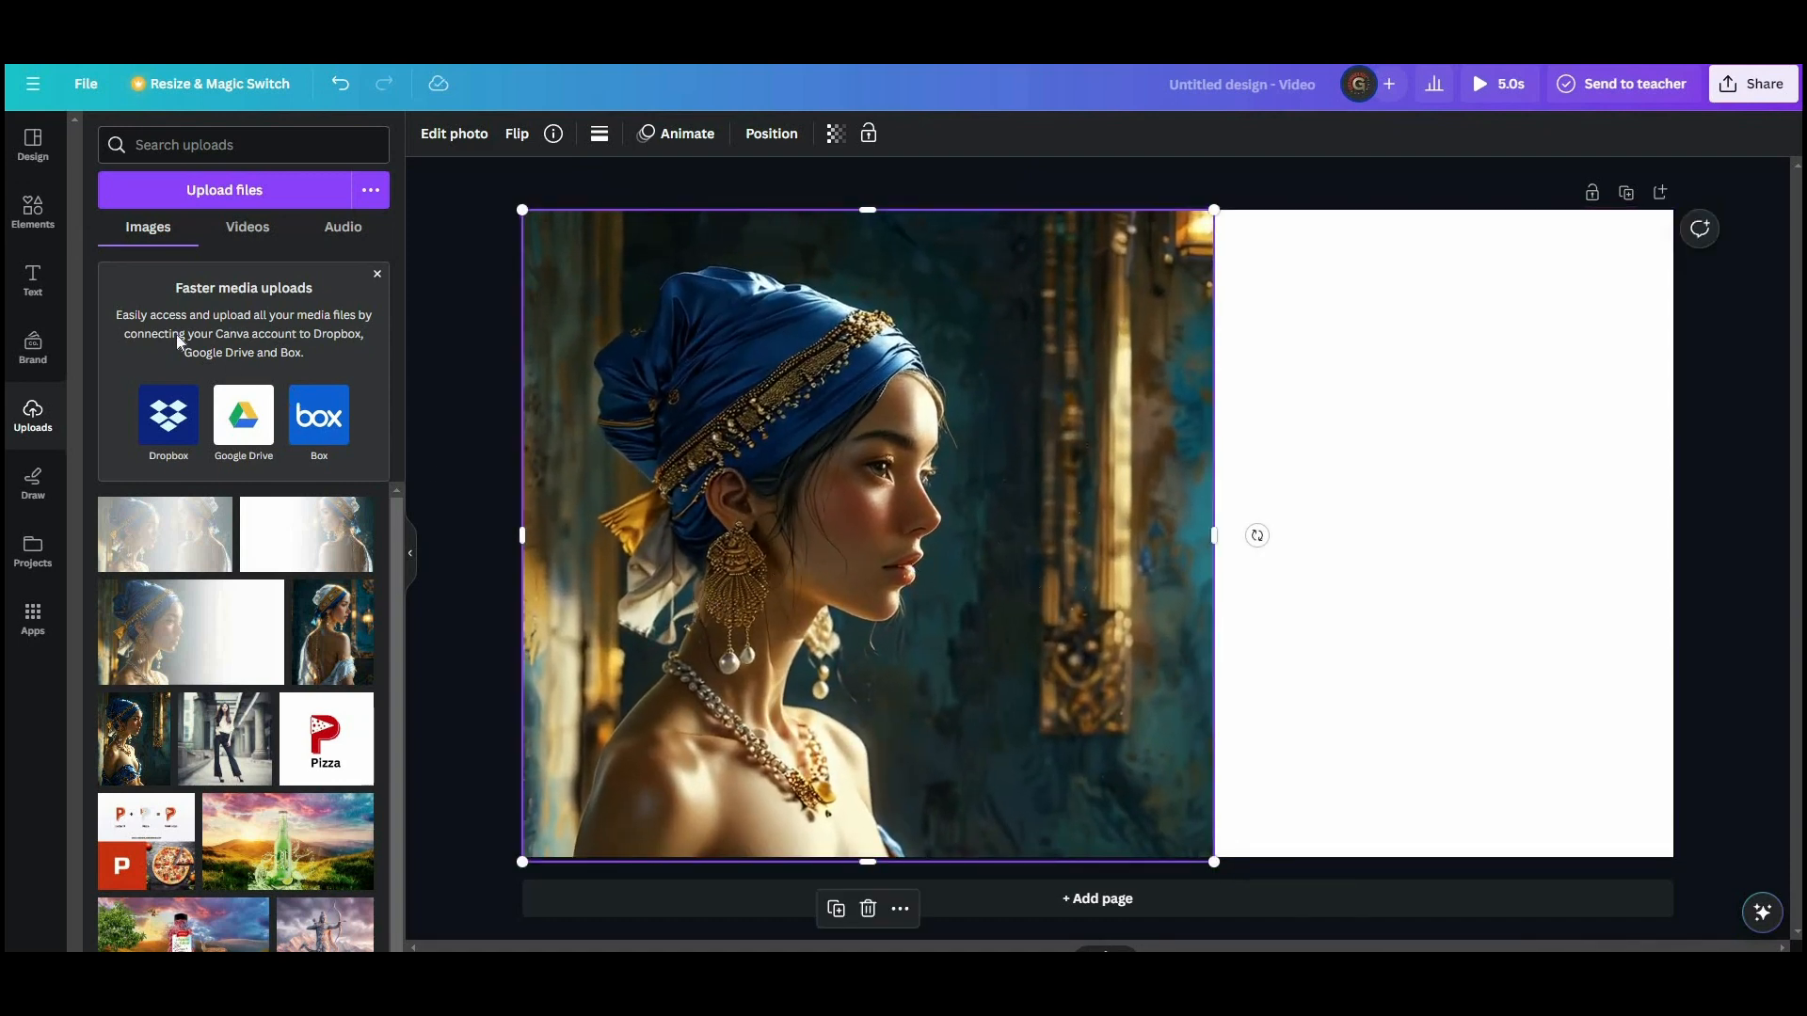
Search the elements for "gradient" and add the white graphic that fades out horizontally to the page
click(41, 167)
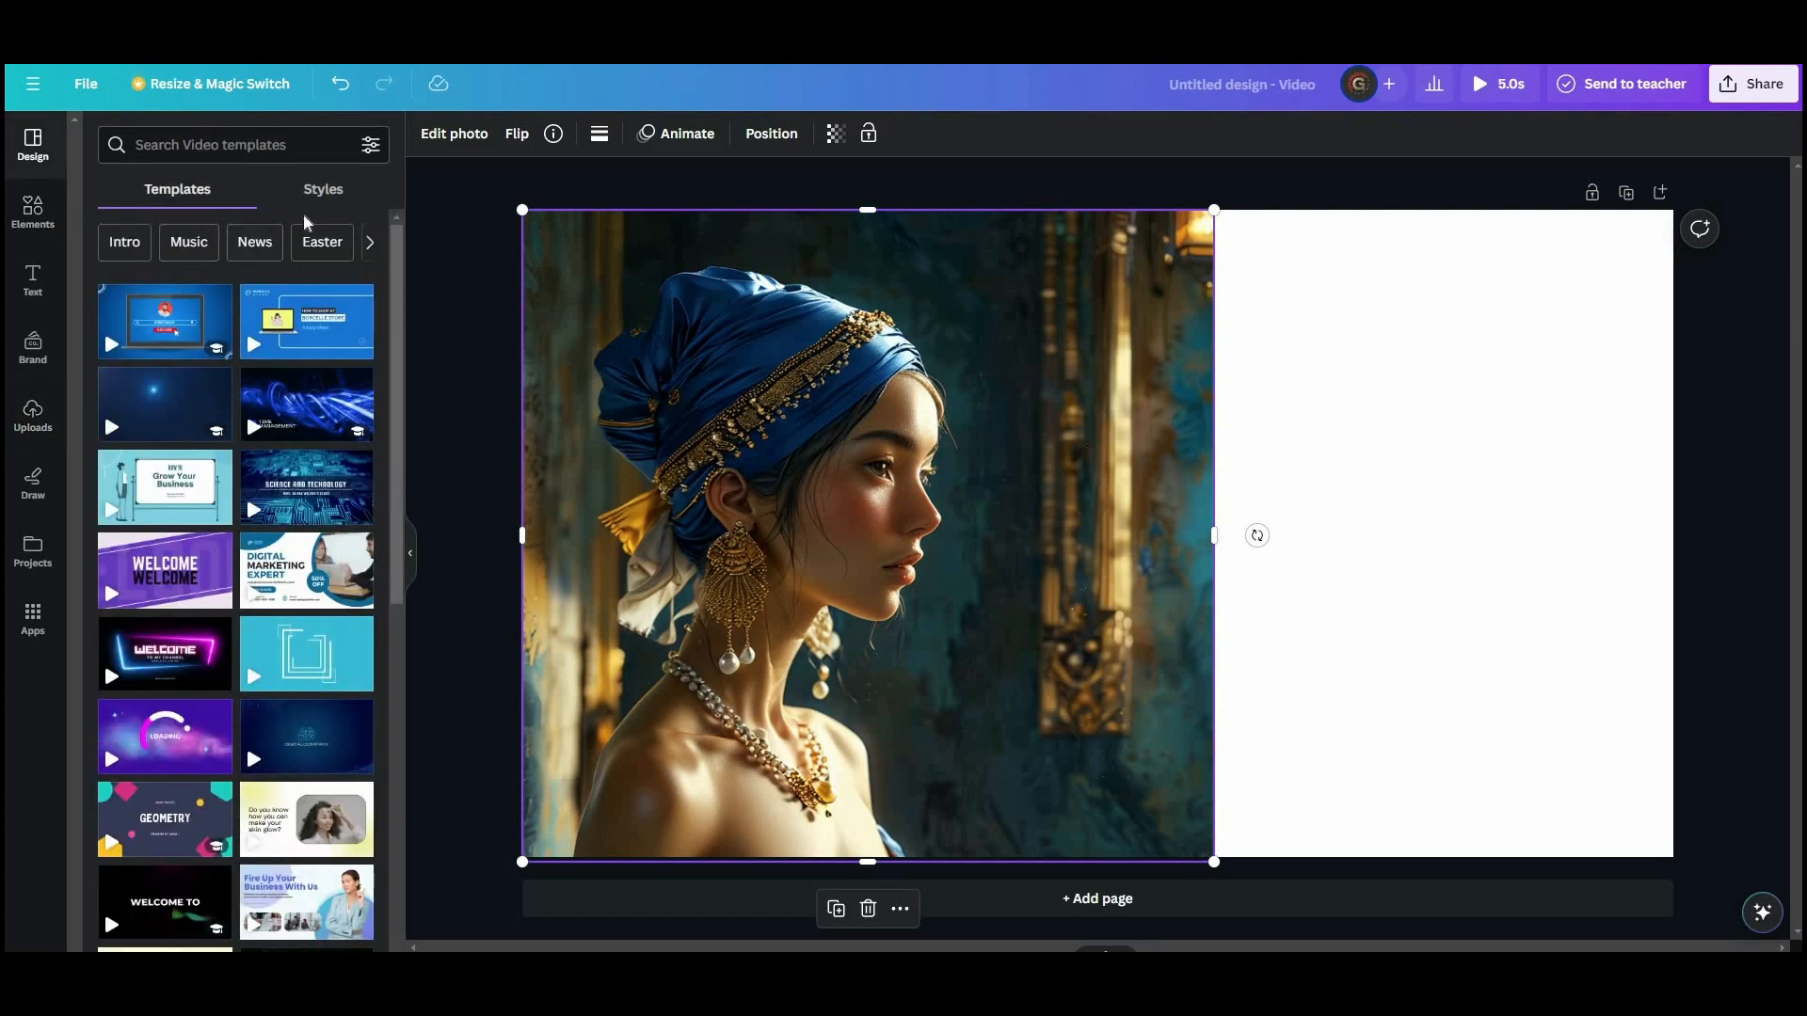
click(53, 218)
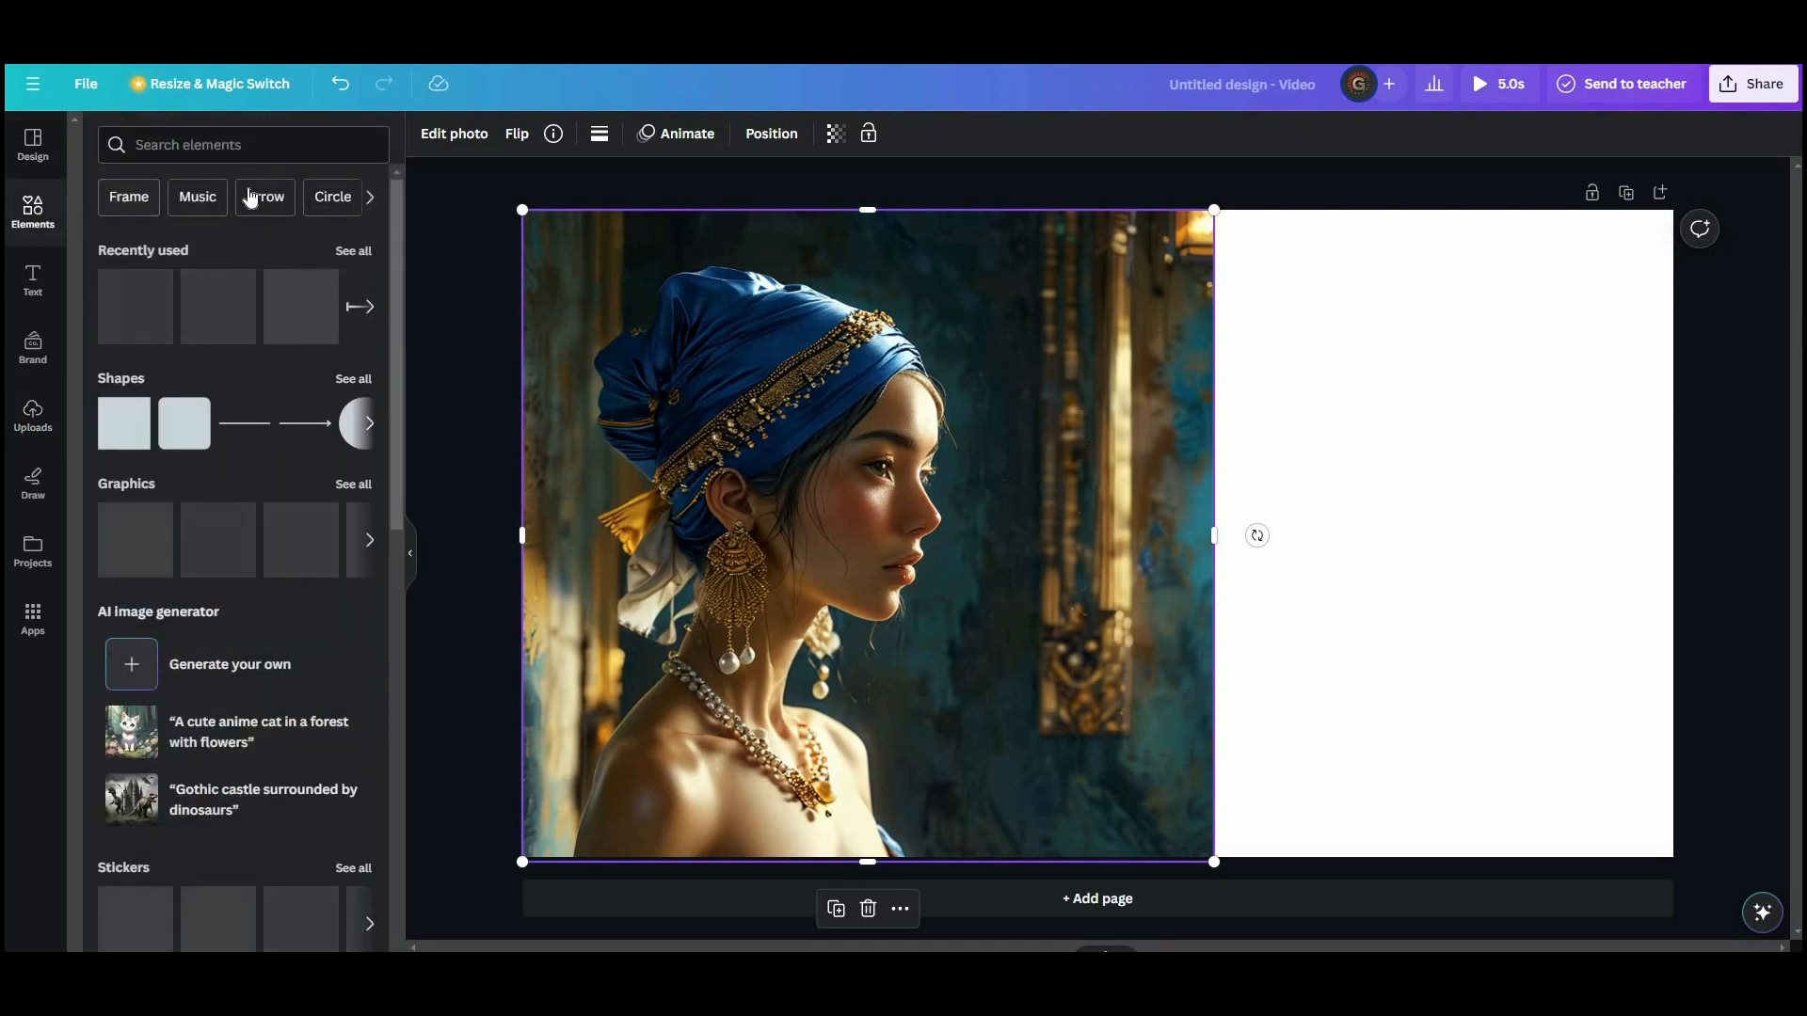
click(229, 146)
click(148, 233)
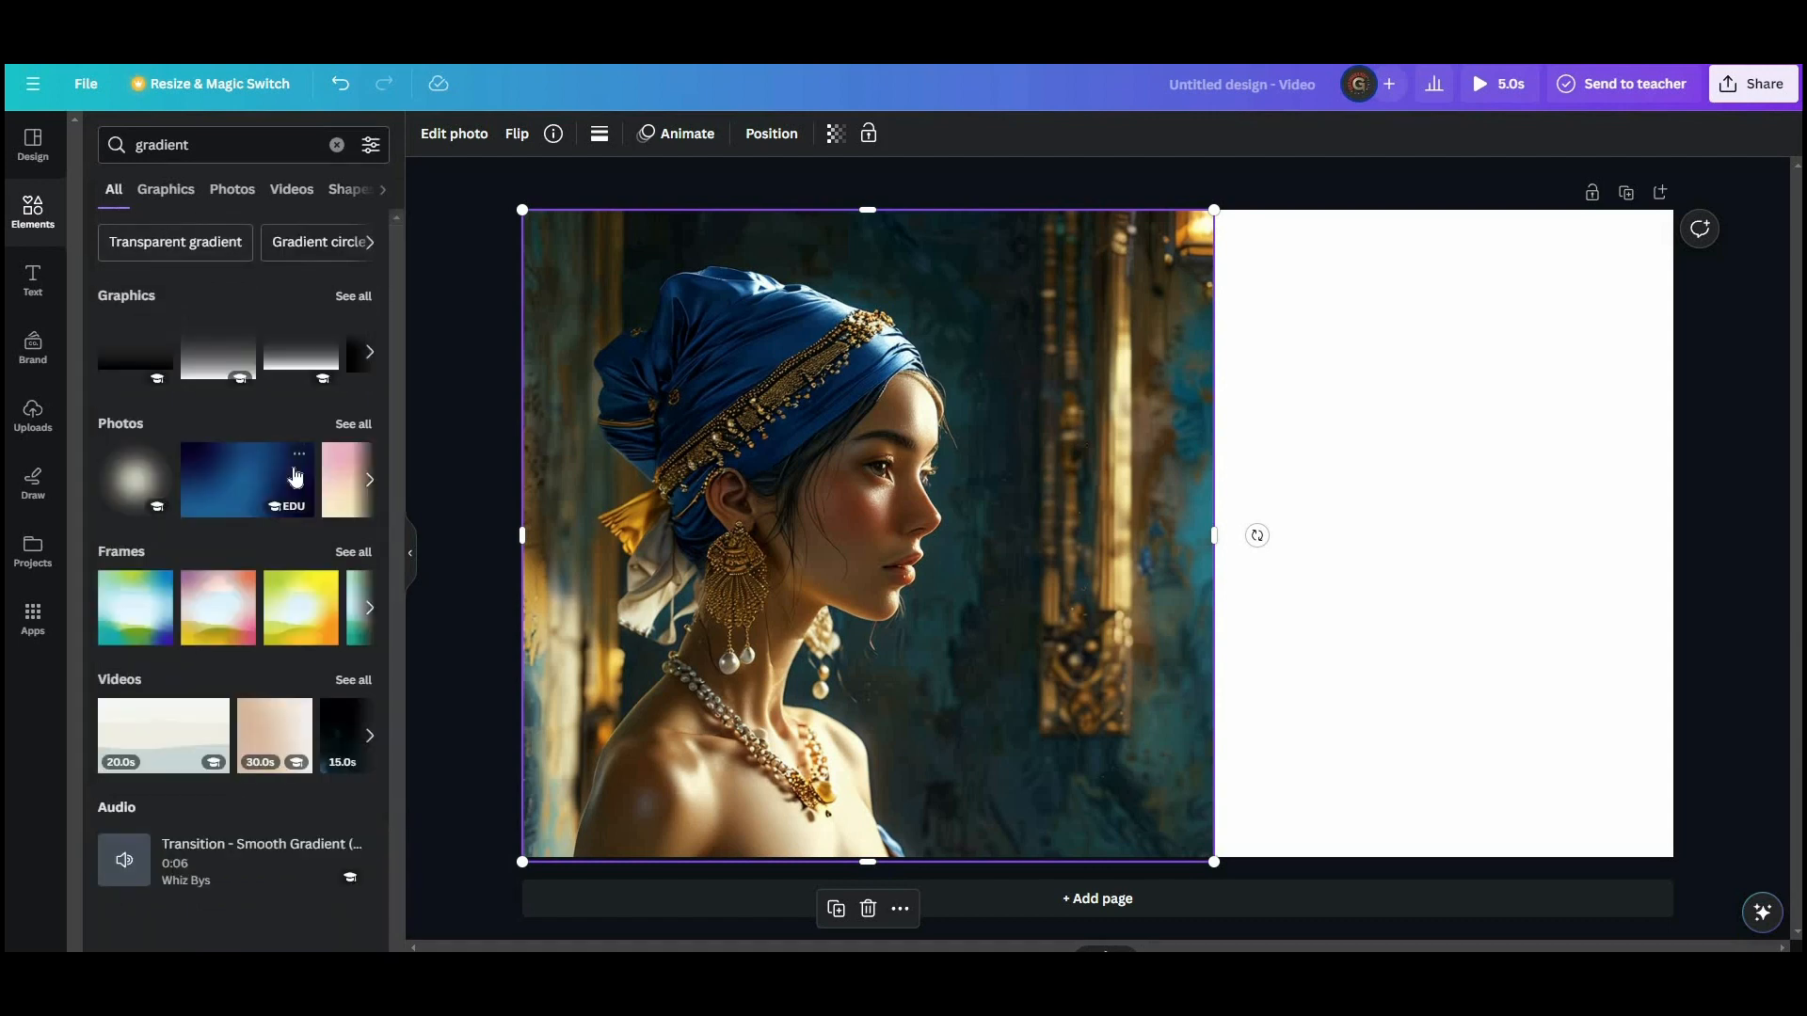
click(354, 297)
scroll(240, 607, down, 2)
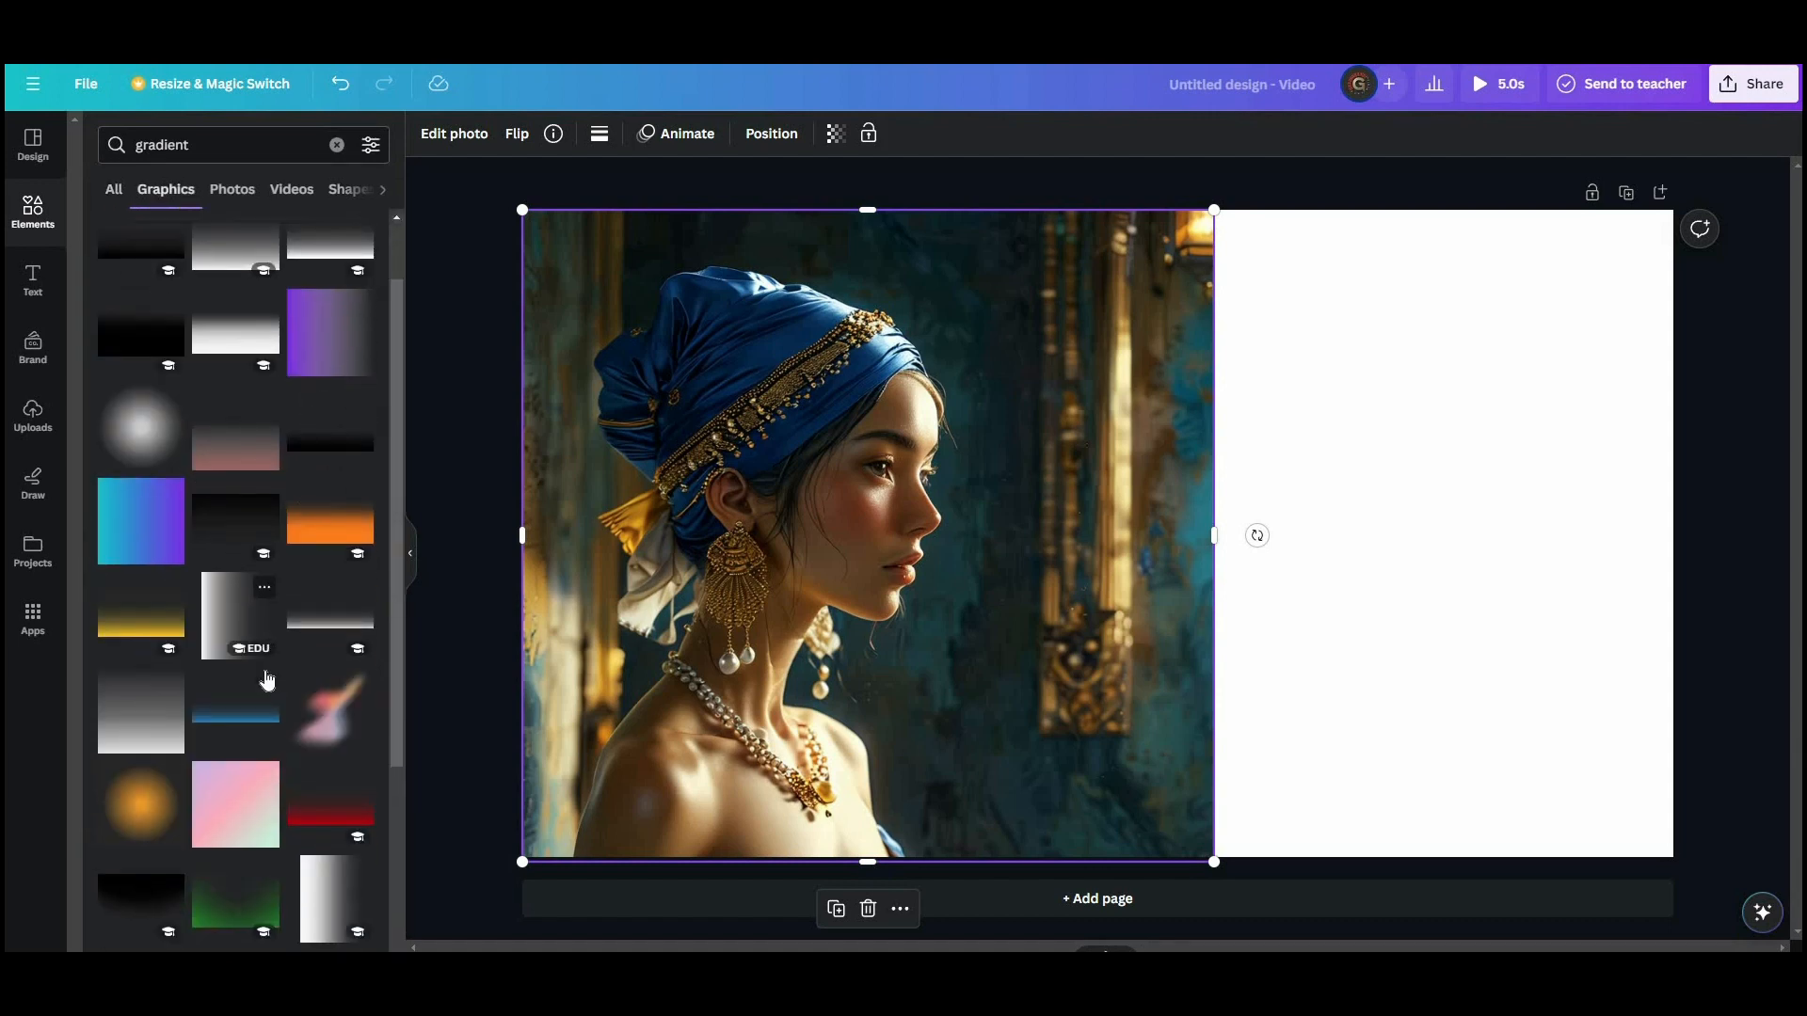
click(240, 612)
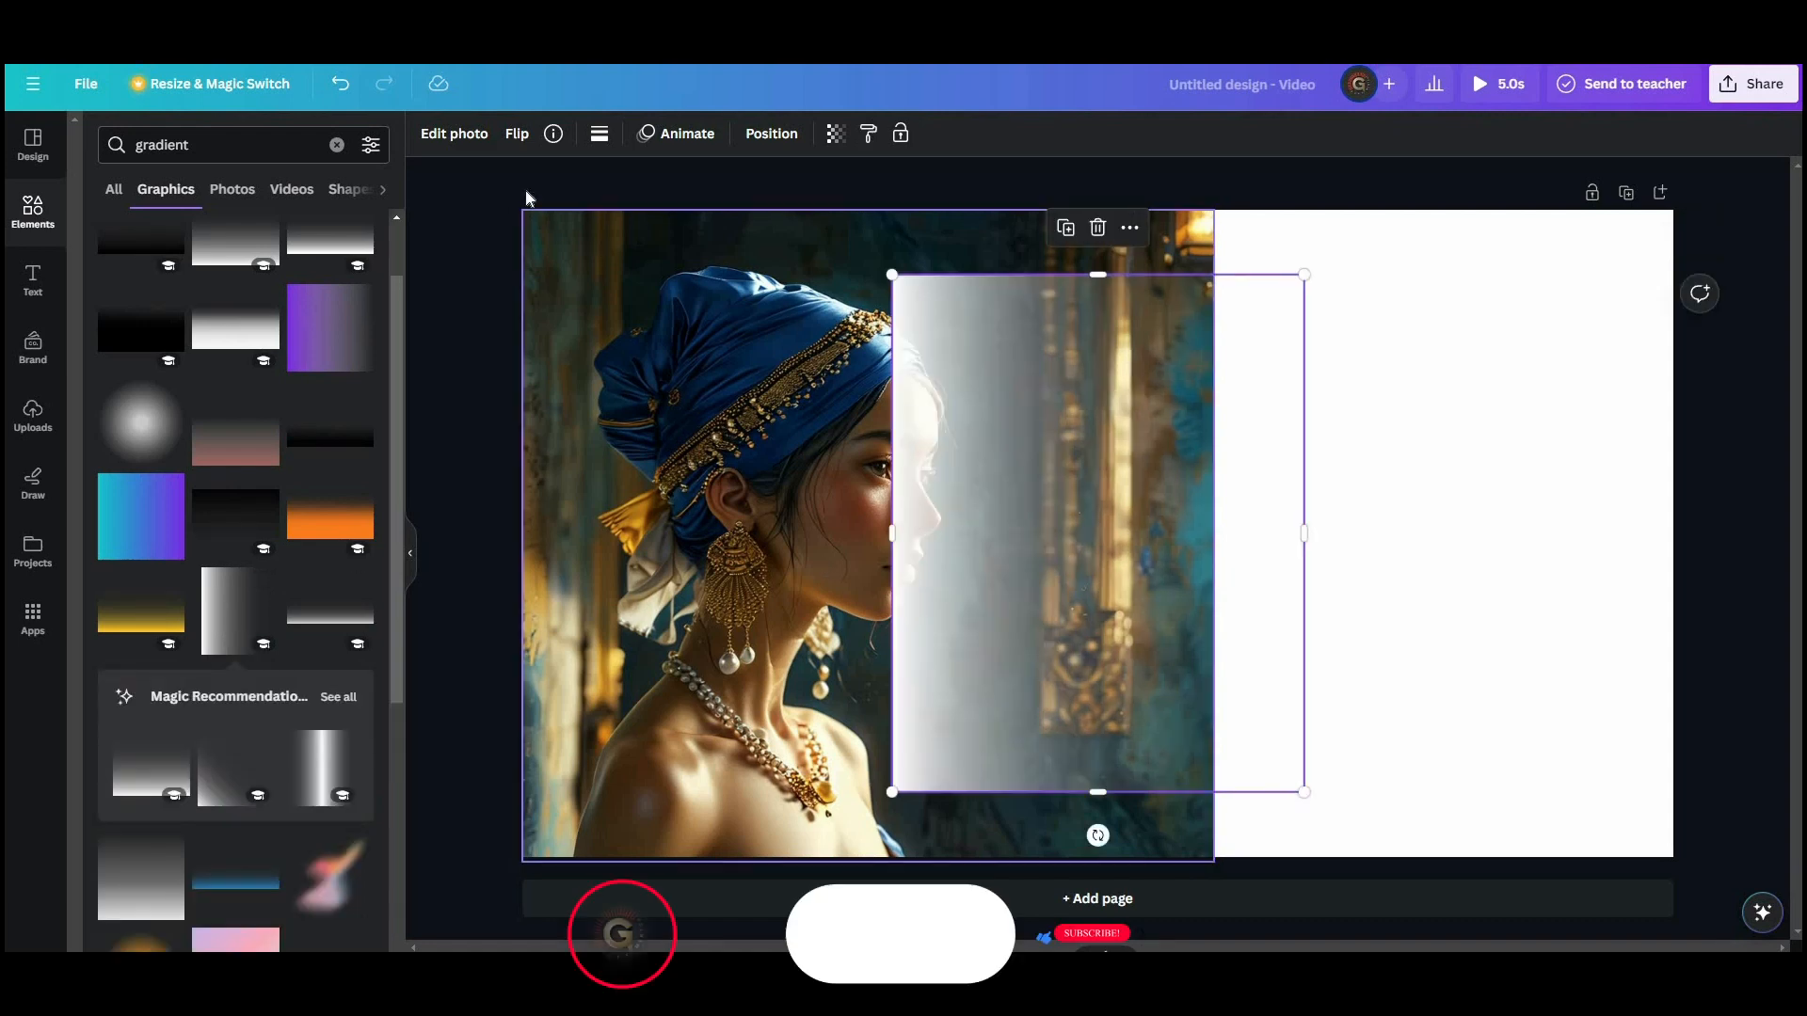
Flip the gradient horizontally, align it with the page's right edge at full height and stretch it left over the woman's head
click(516, 134)
click(555, 184)
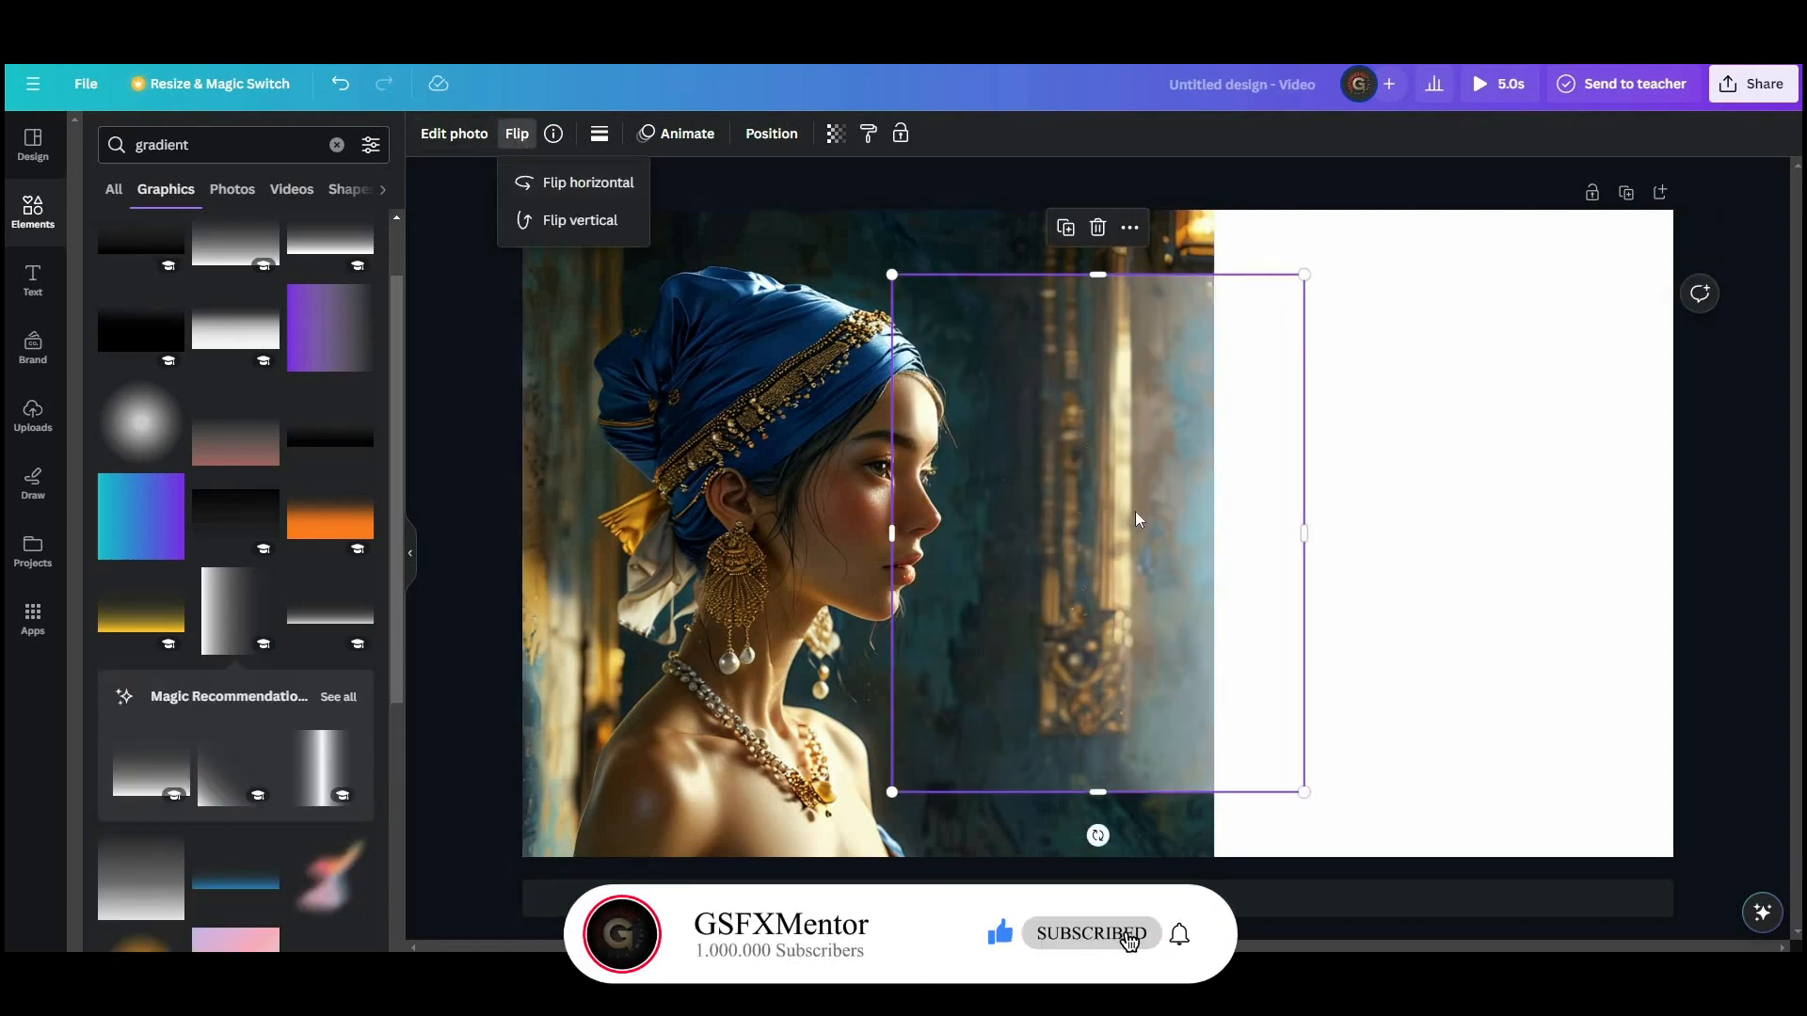
drag(1220, 496, 1509, 453)
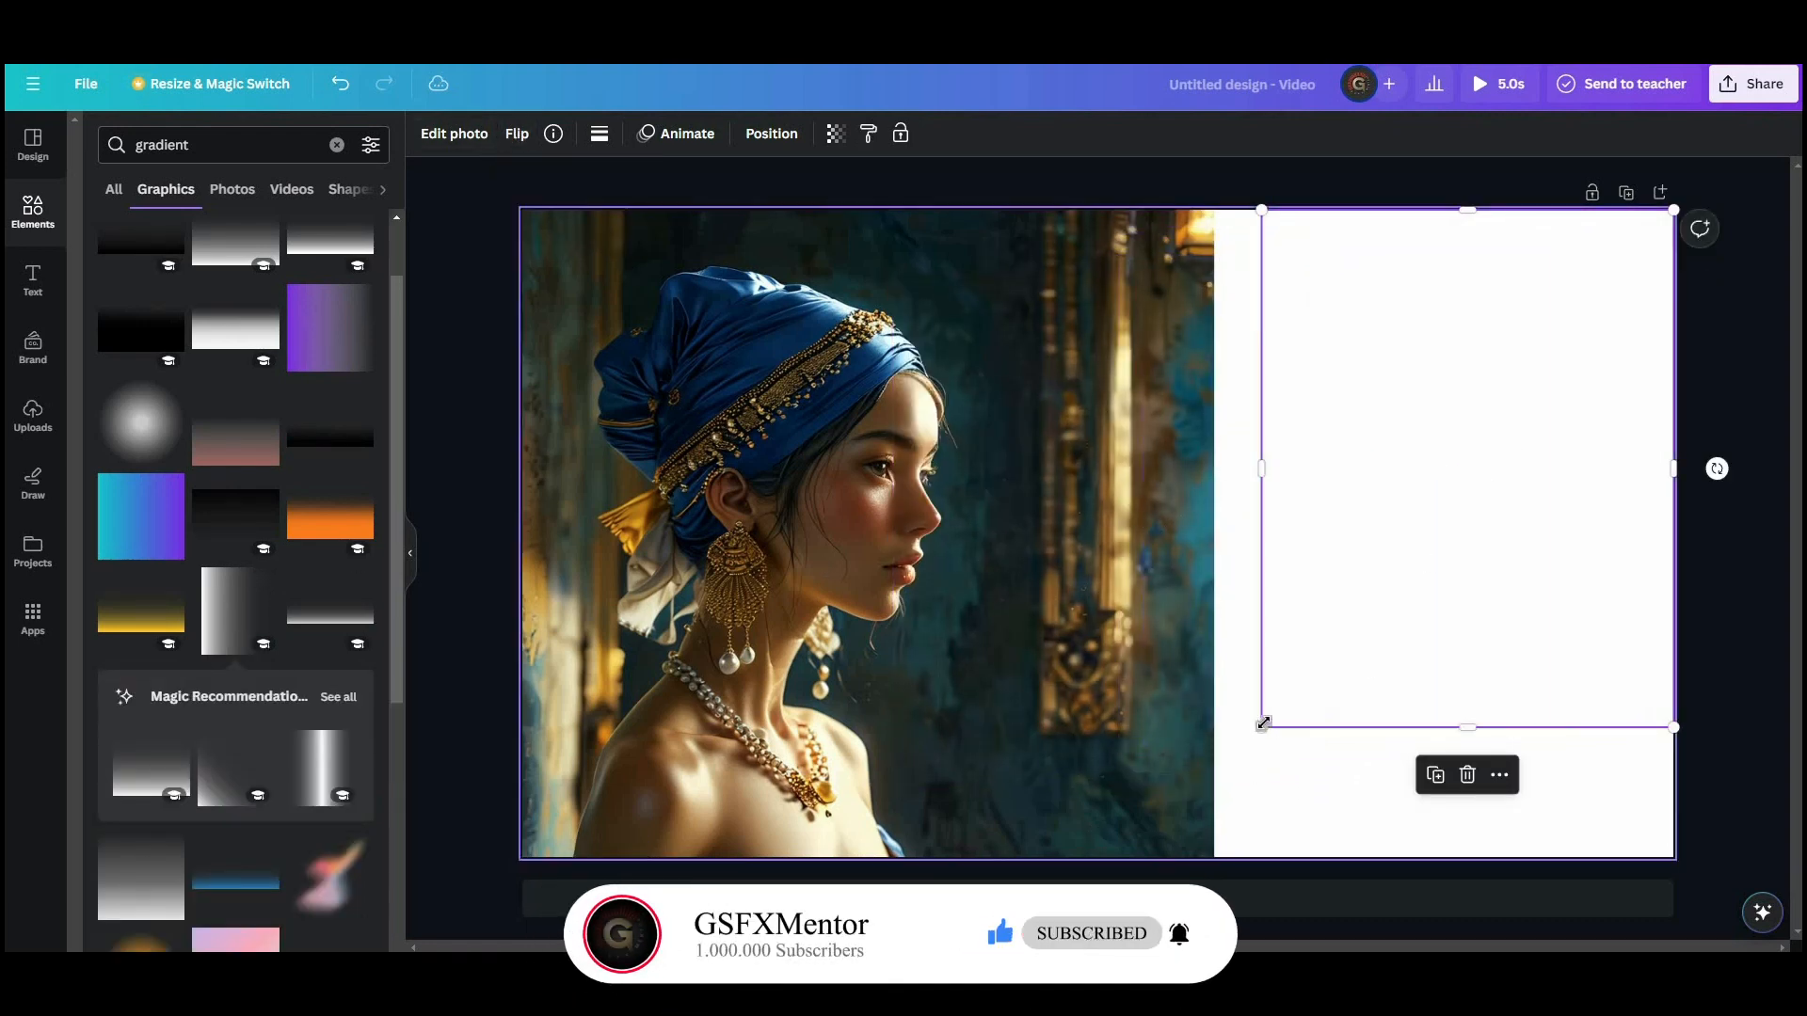
drag(1262, 726, 1072, 778)
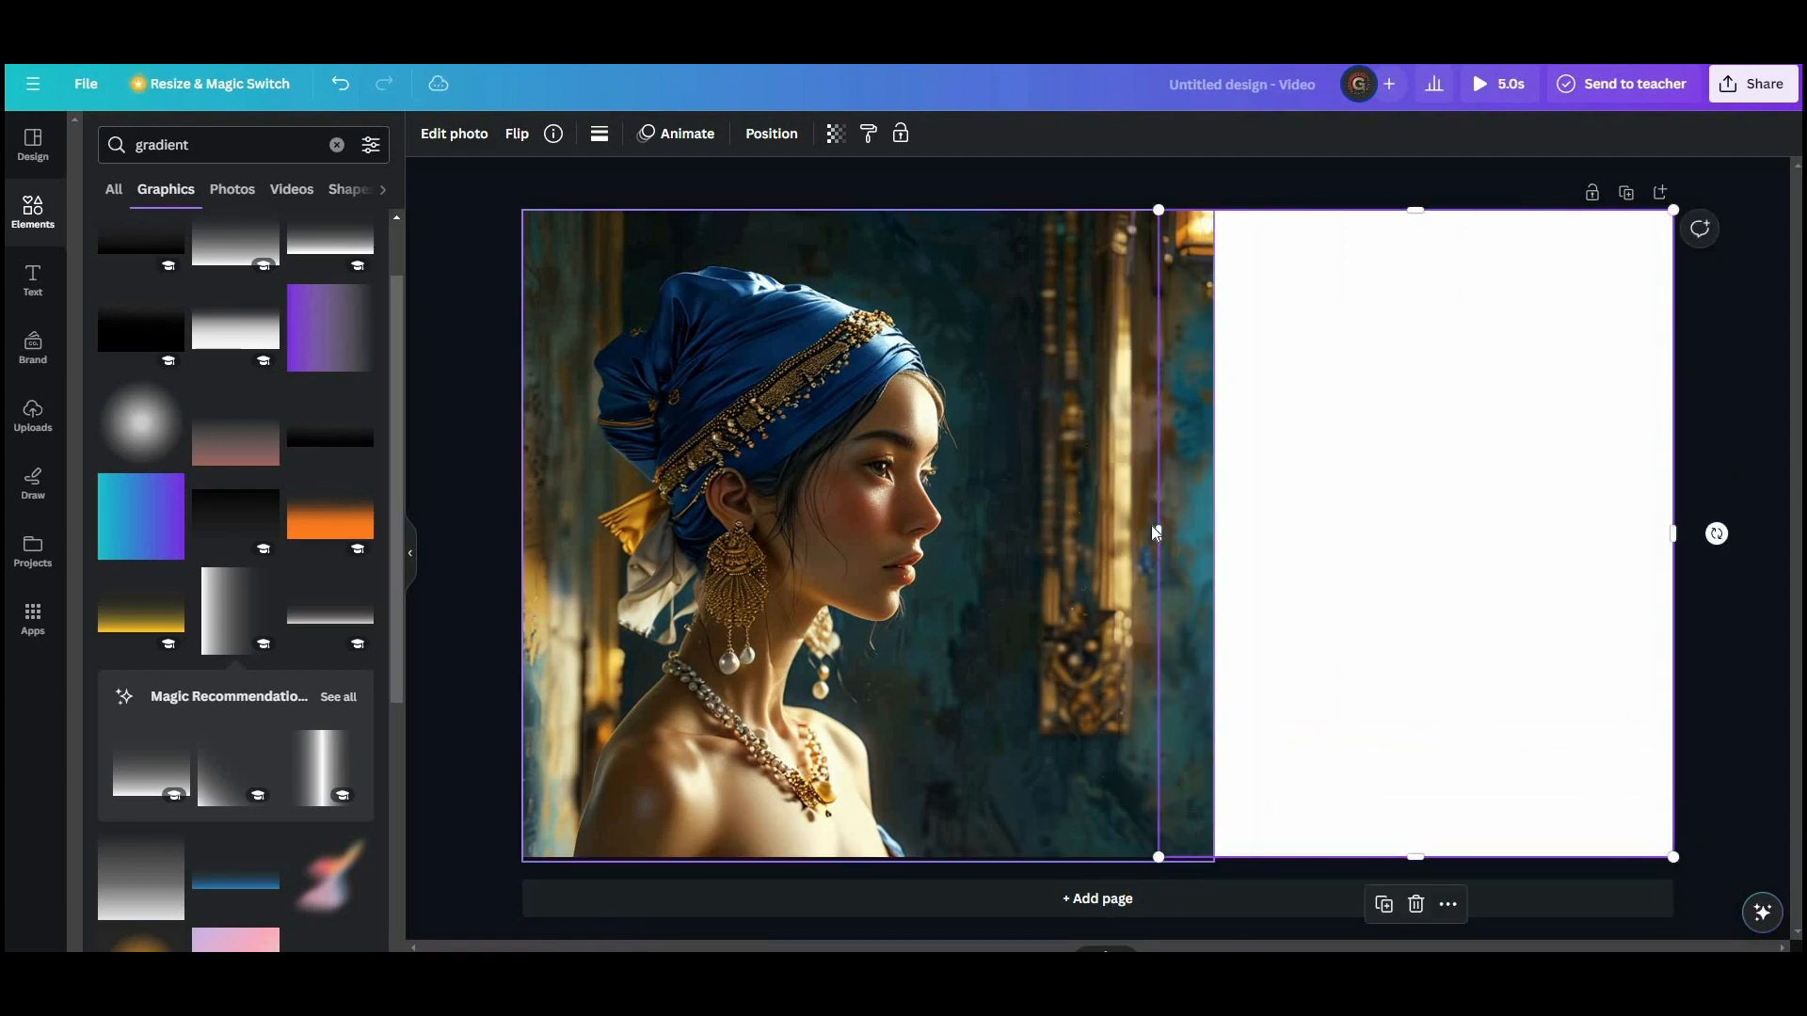
drag(1160, 534, 748, 543)
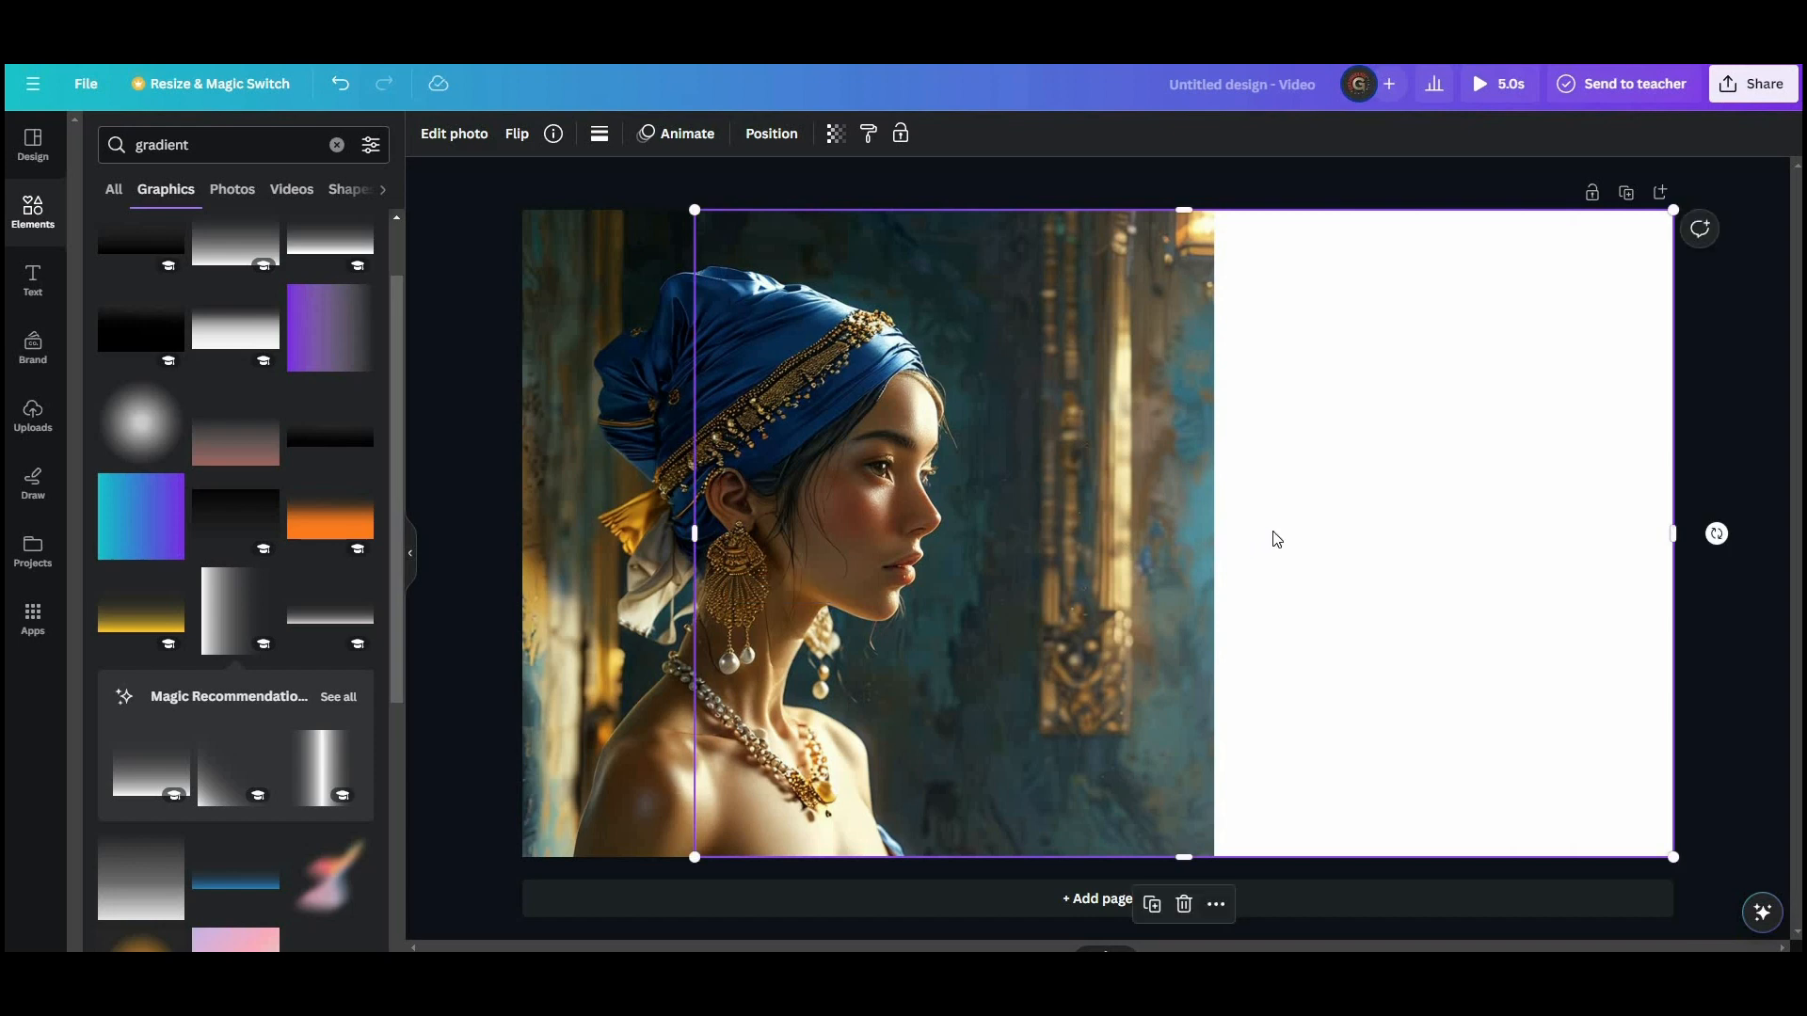
Layer several shifted copies of the gradient so the portrait's background fades smoothly into white
drag(1281, 542, 1359, 557)
drag(1471, 557, 1458, 557)
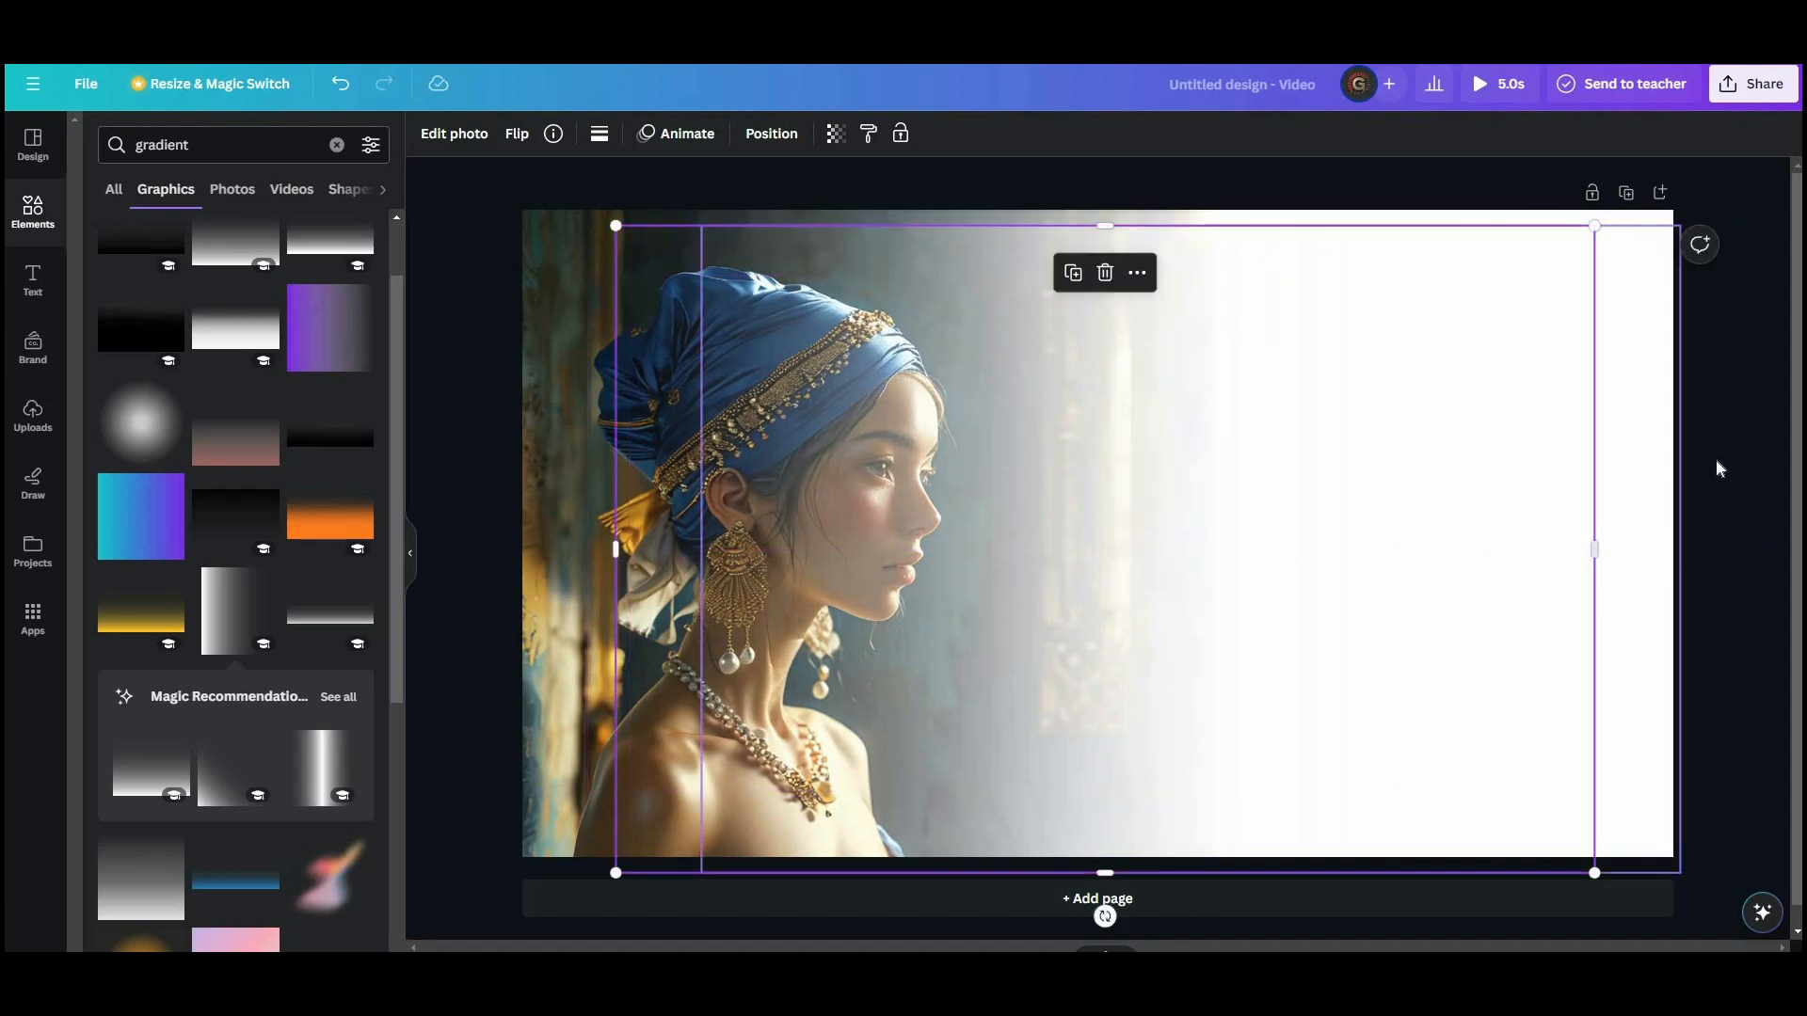
drag(1763, 431, 1206, 504)
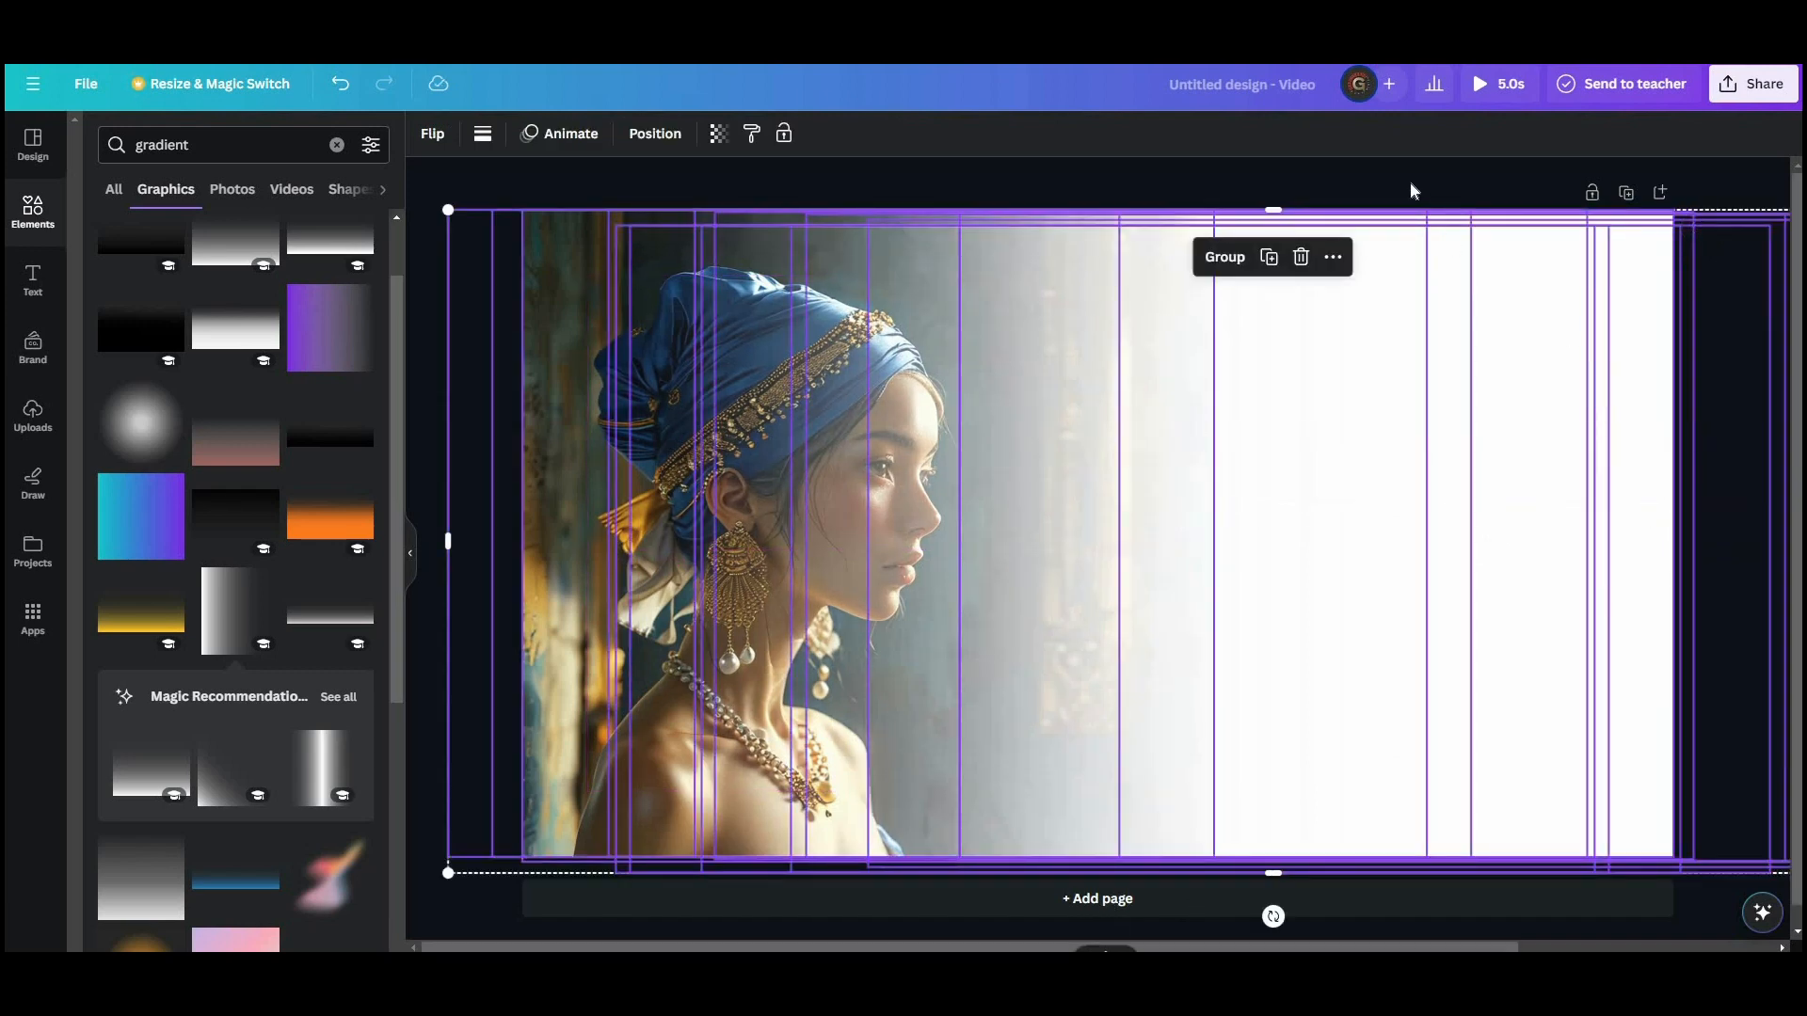
click(1410, 191)
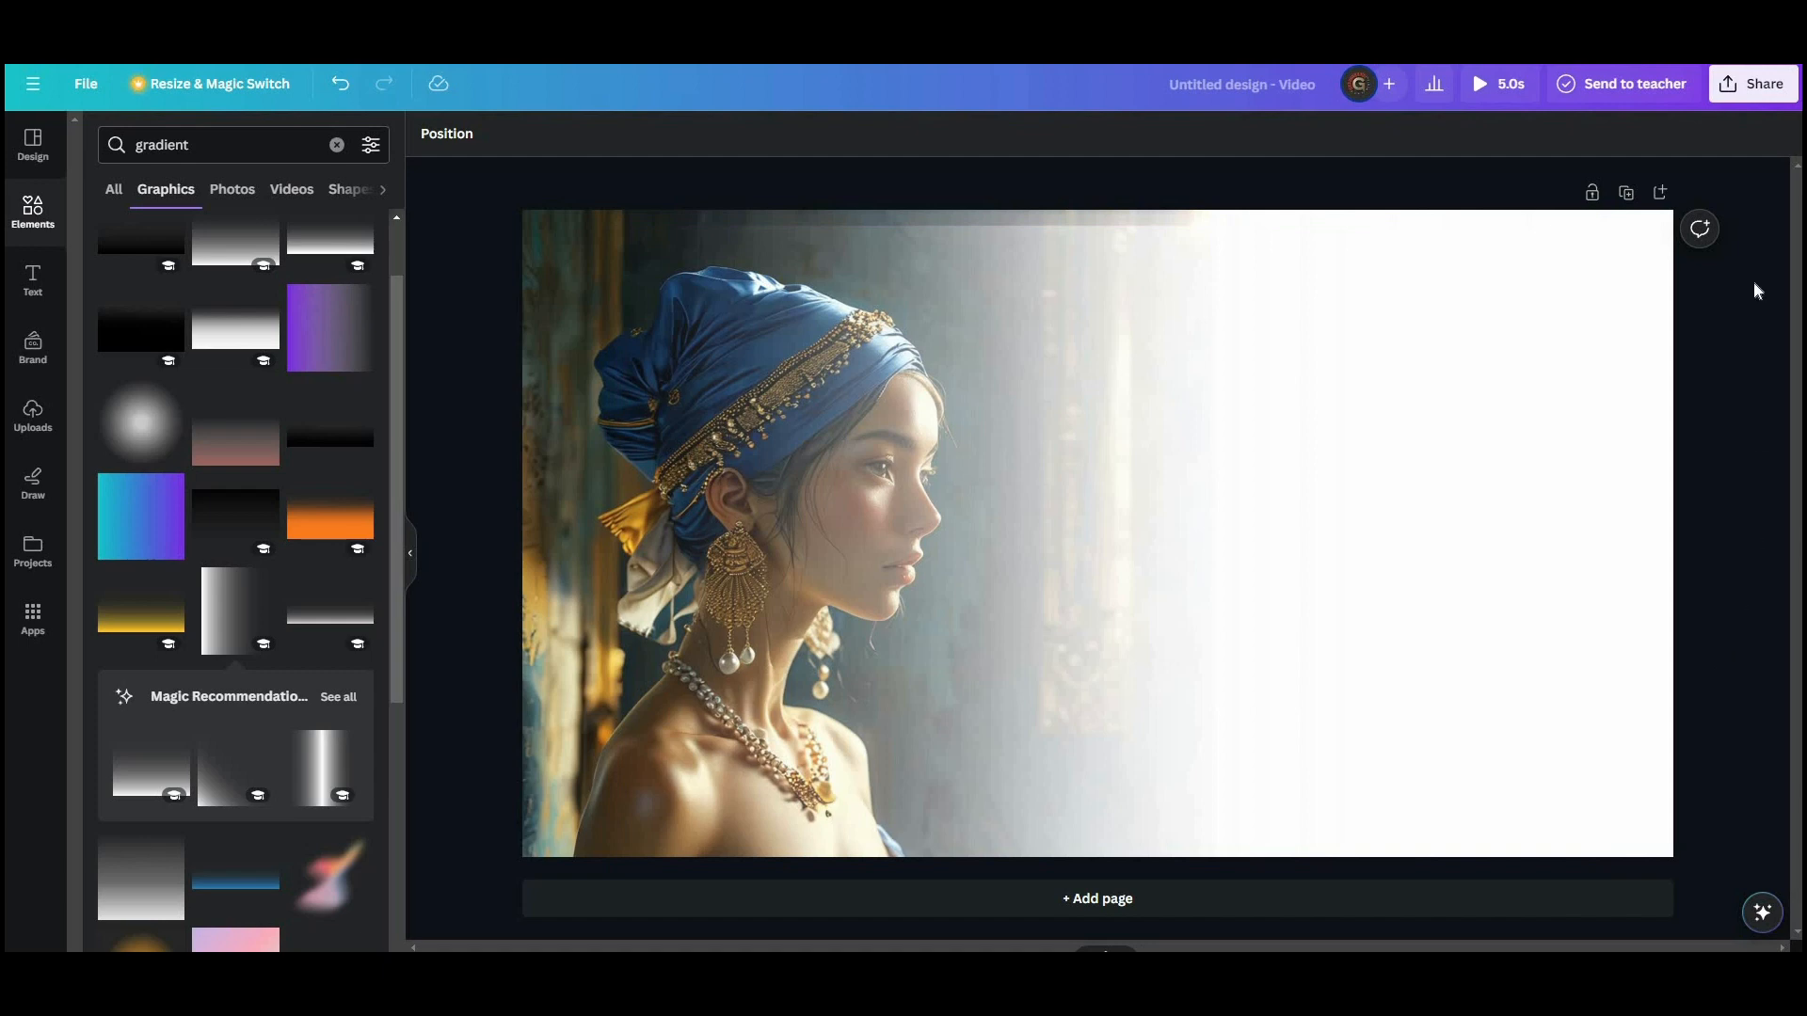
Add a second page and place the uploaded portrait of the woman seen from behind on it
click(1123, 906)
click(36, 417)
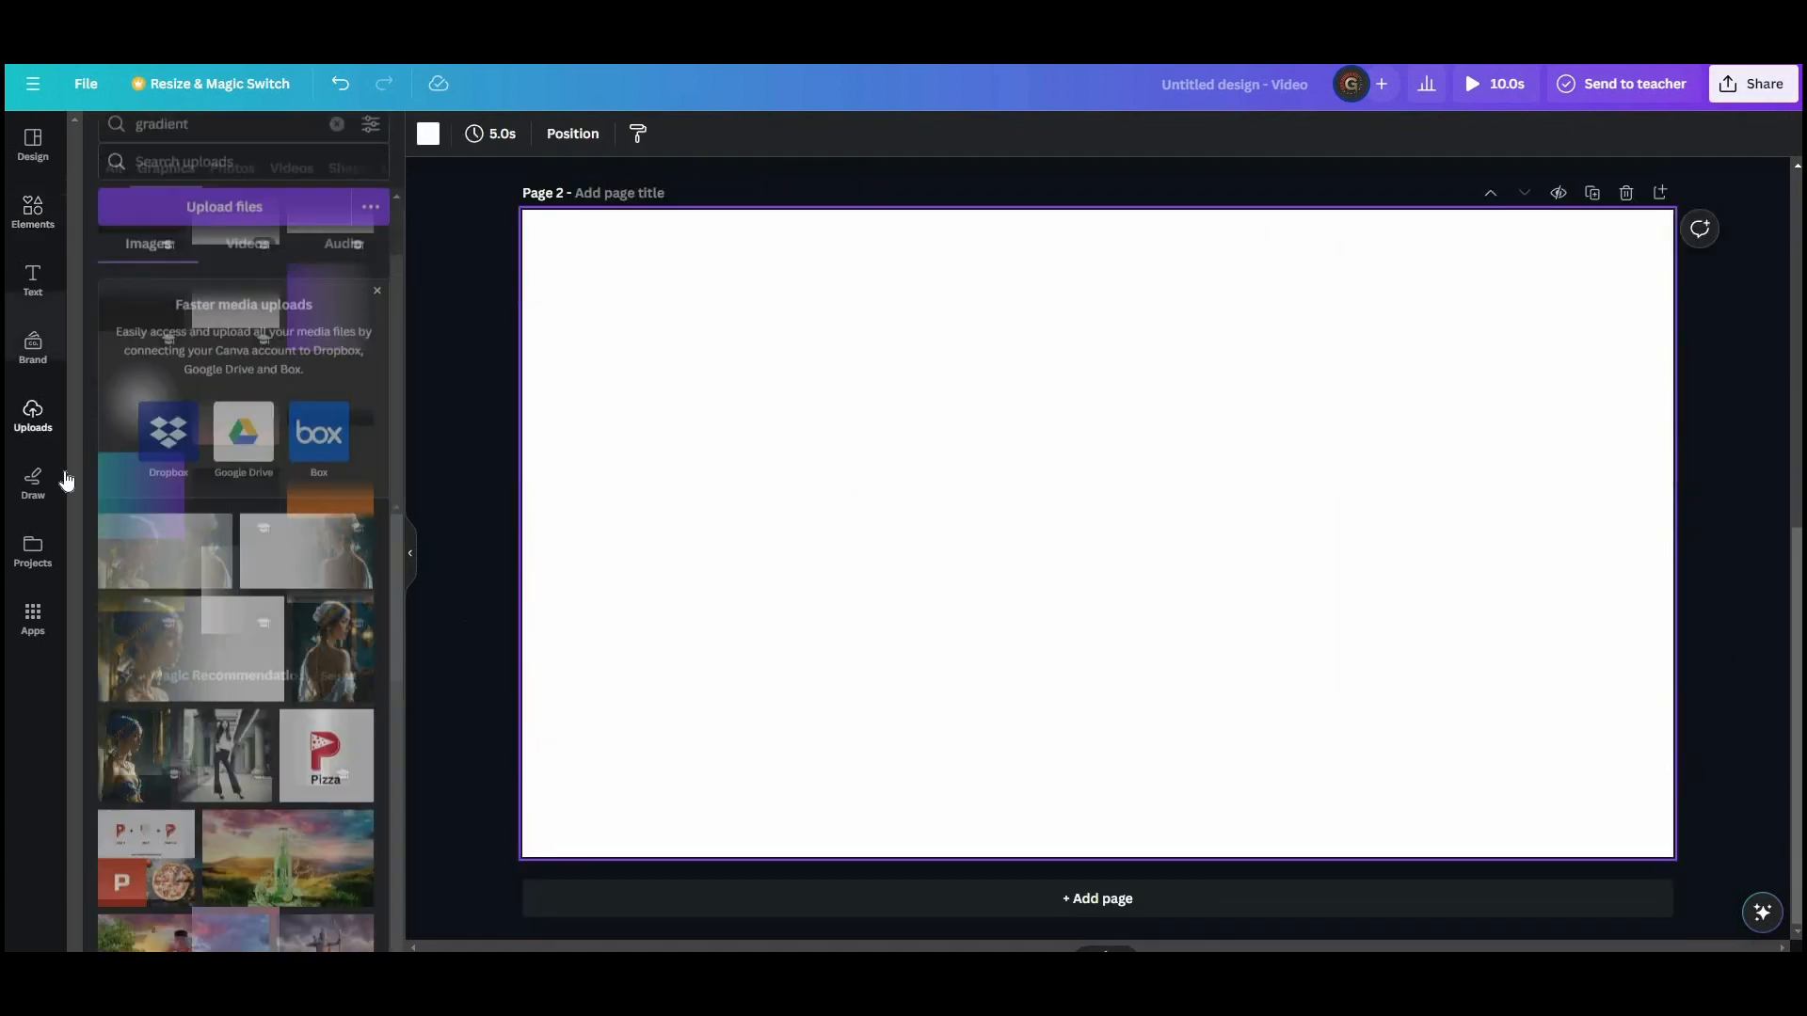
click(348, 638)
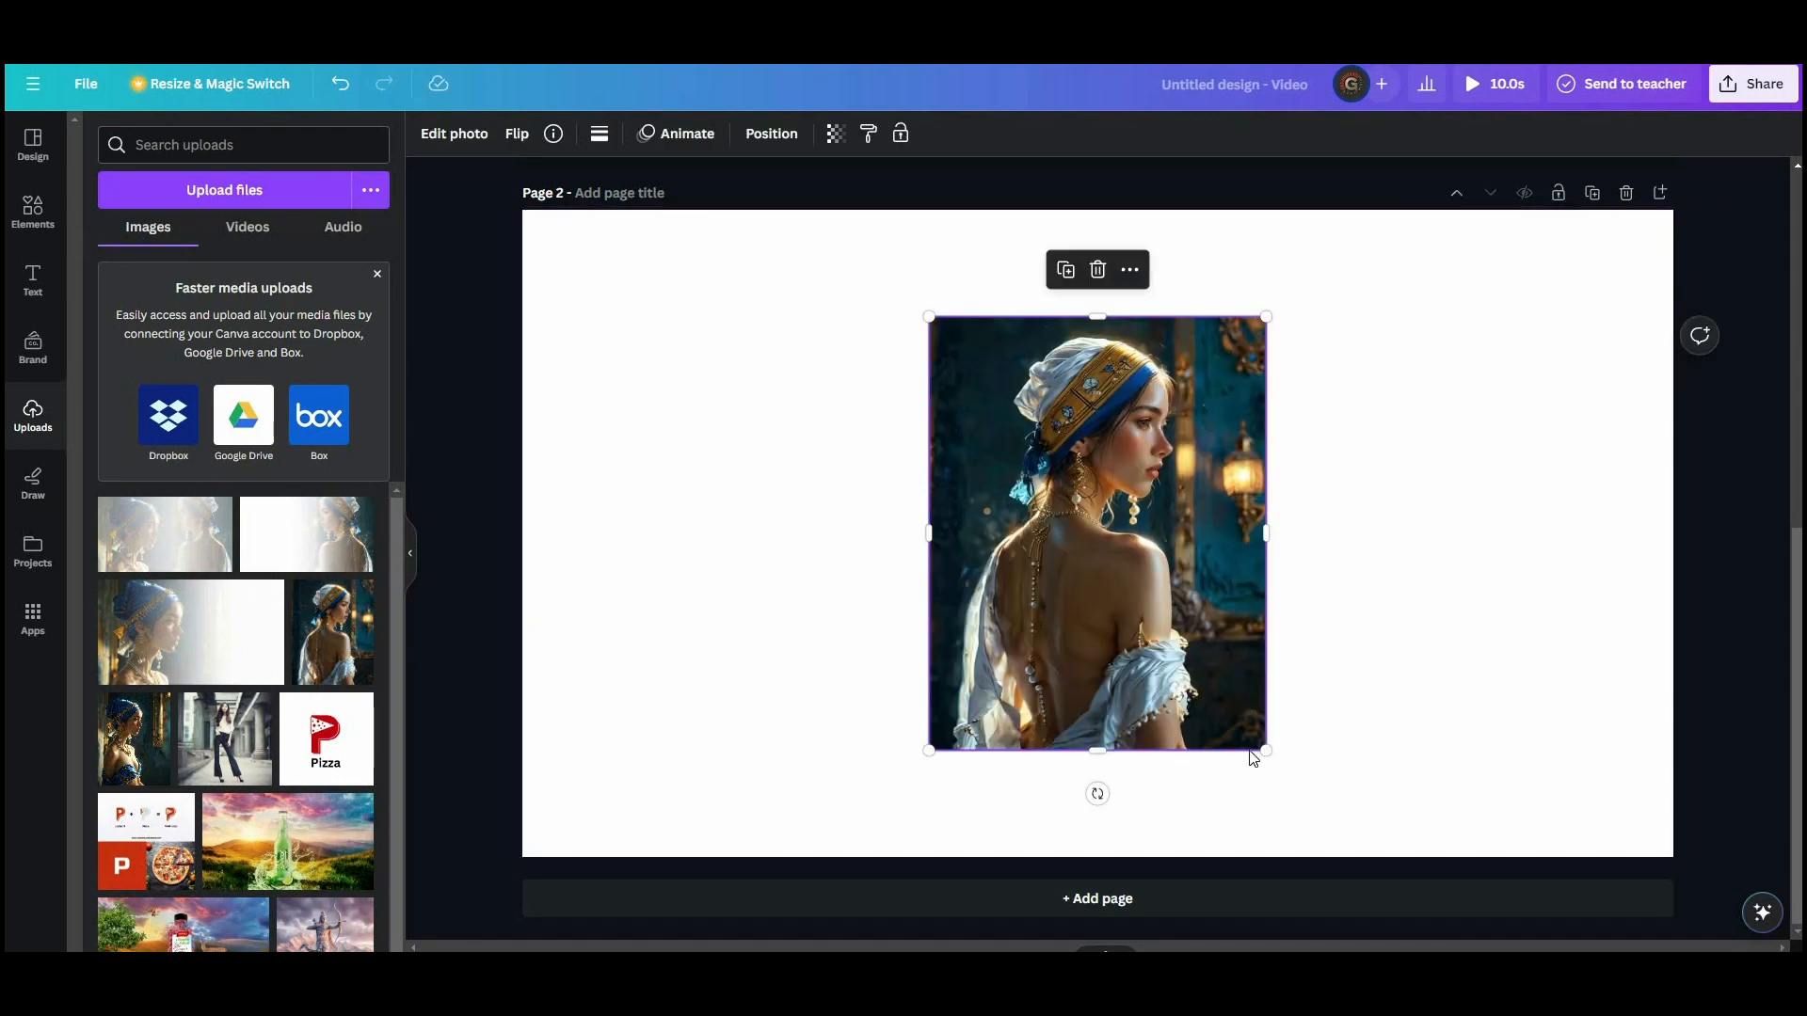
Crop off the lower part of the second portrait and enlarge it to the page's full height
drag(1104, 755, 1104, 619)
drag(1268, 616, 1540, 863)
drag(929, 320, 819, 203)
Flip the second portrait horizontally and align it with the page's right edge
click(452, 136)
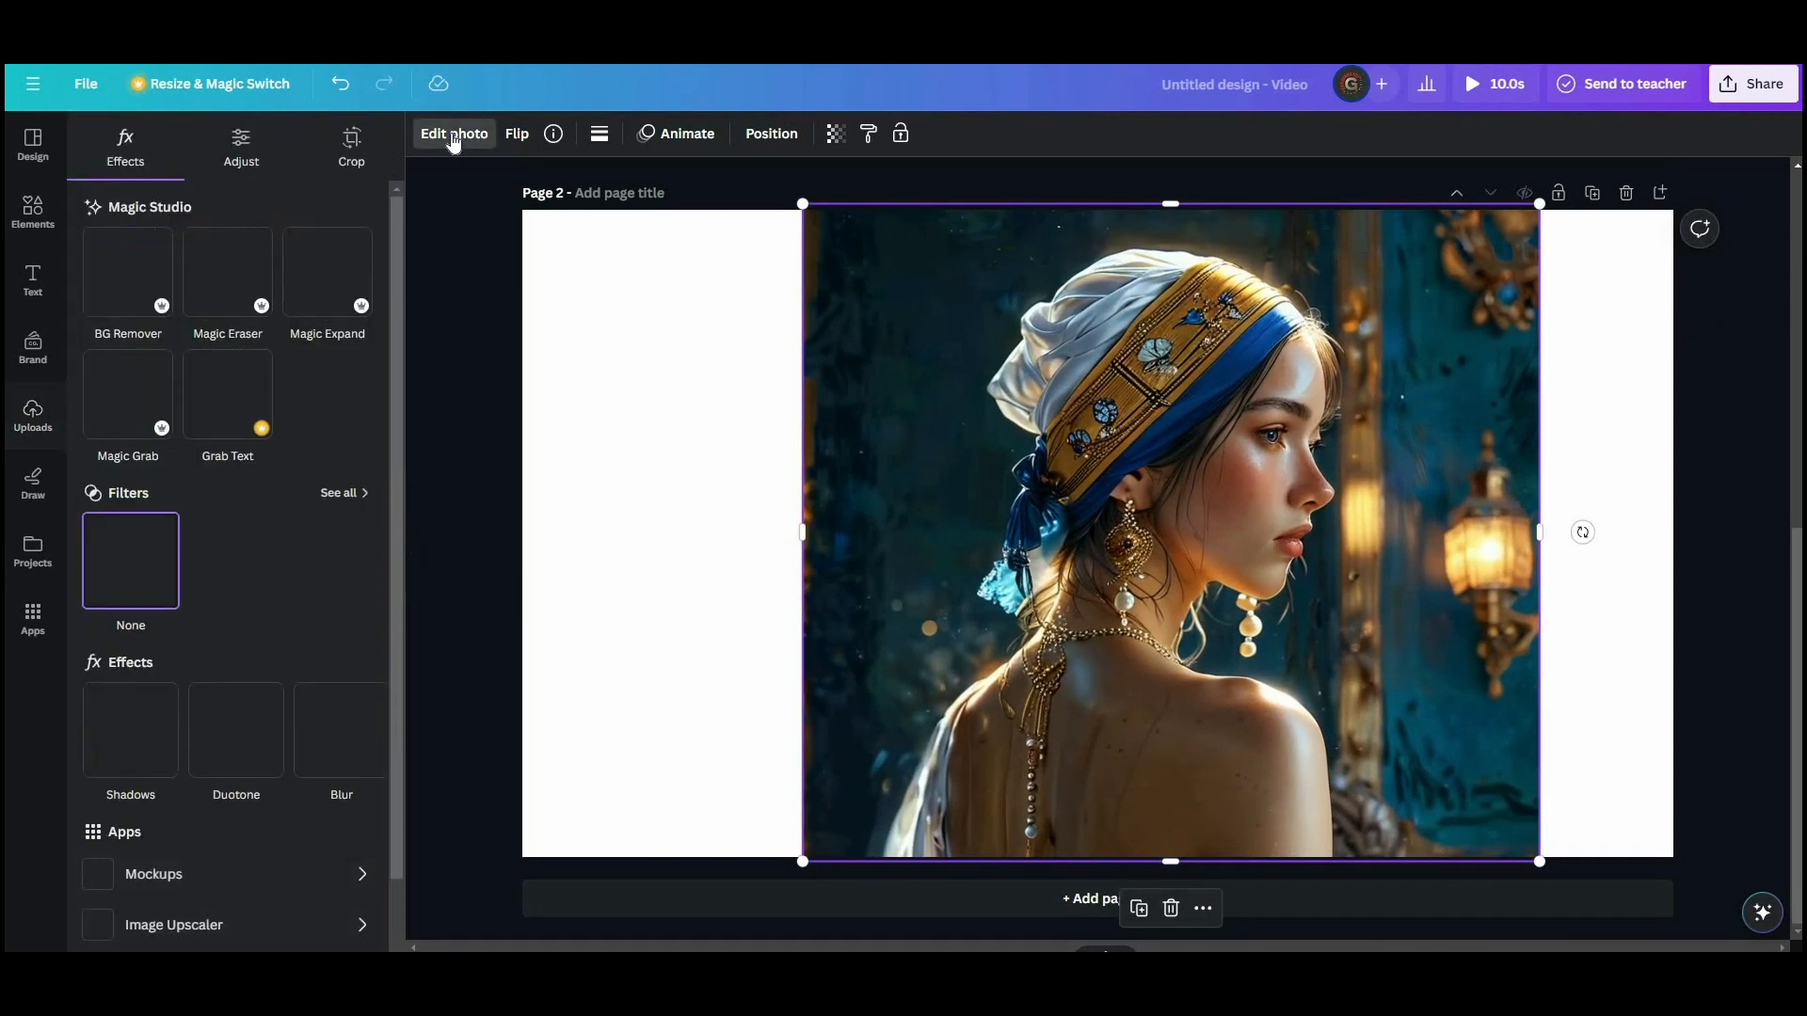
click(516, 134)
click(568, 185)
drag(1146, 493, 1285, 493)
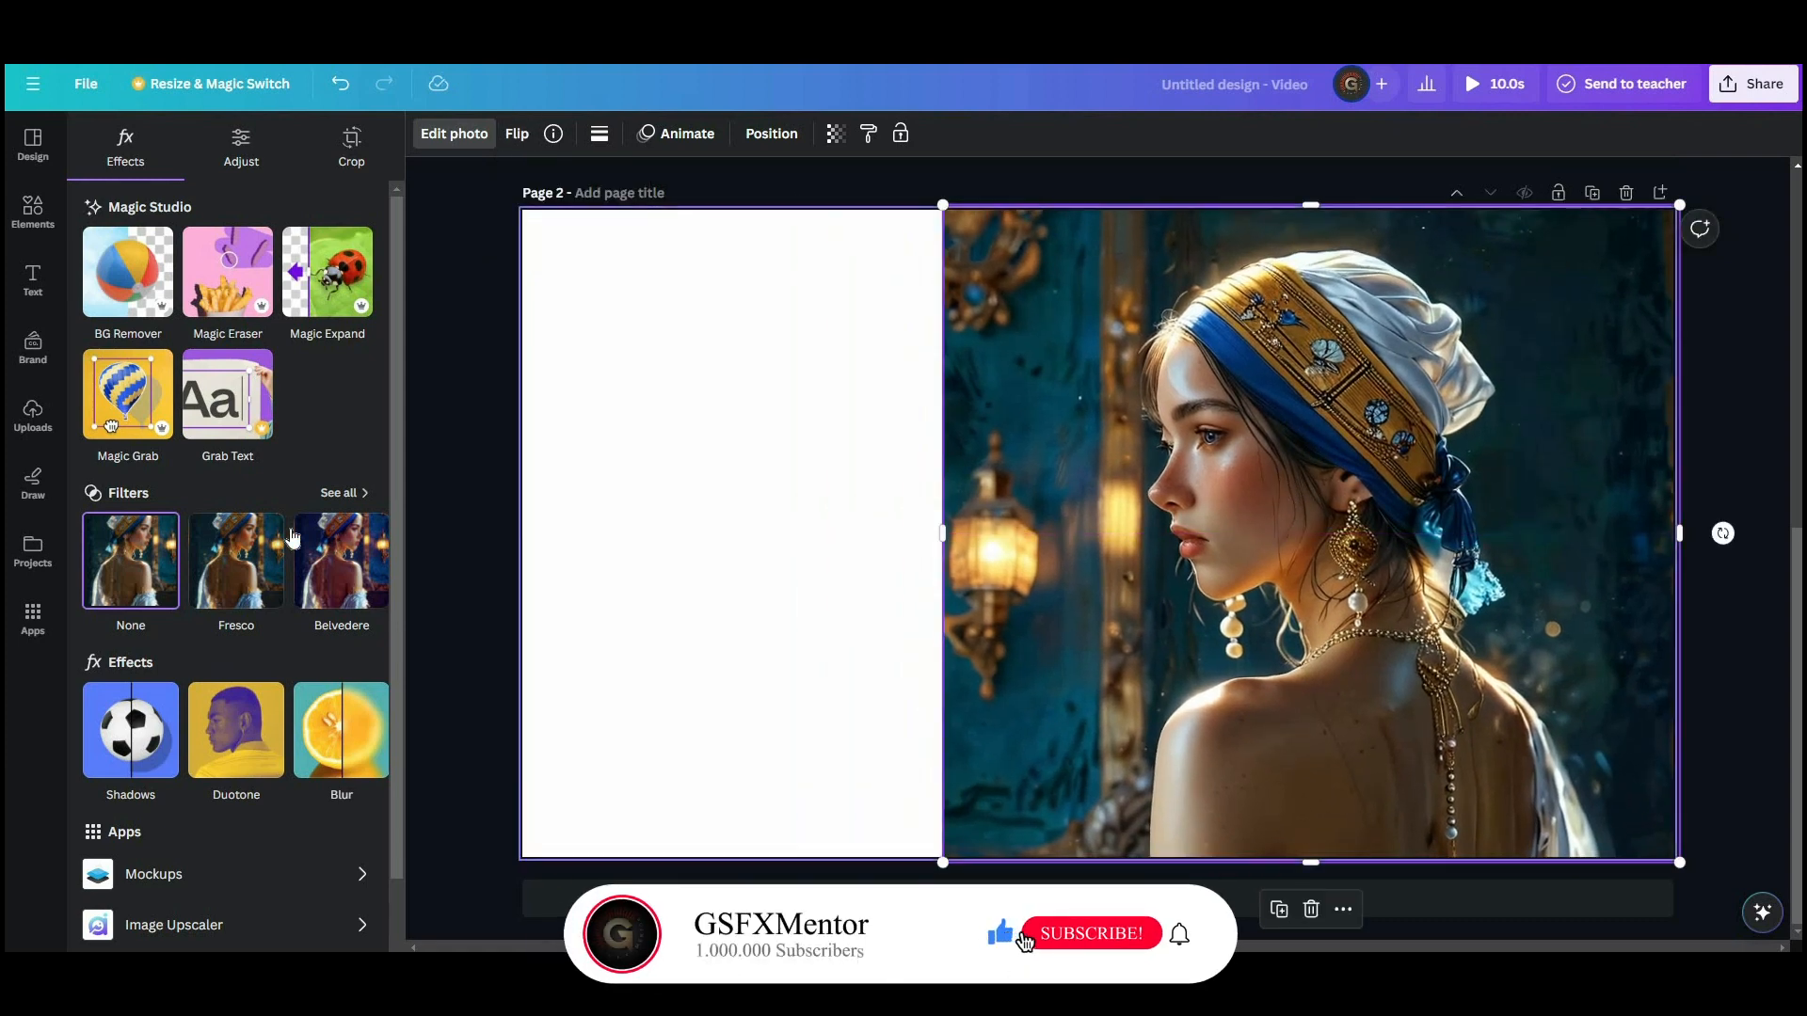
Add the same white gradient graphic at page 2's left edge, enlarge it to full height and stretch it right across the portrait
click(36, 210)
click(35, 209)
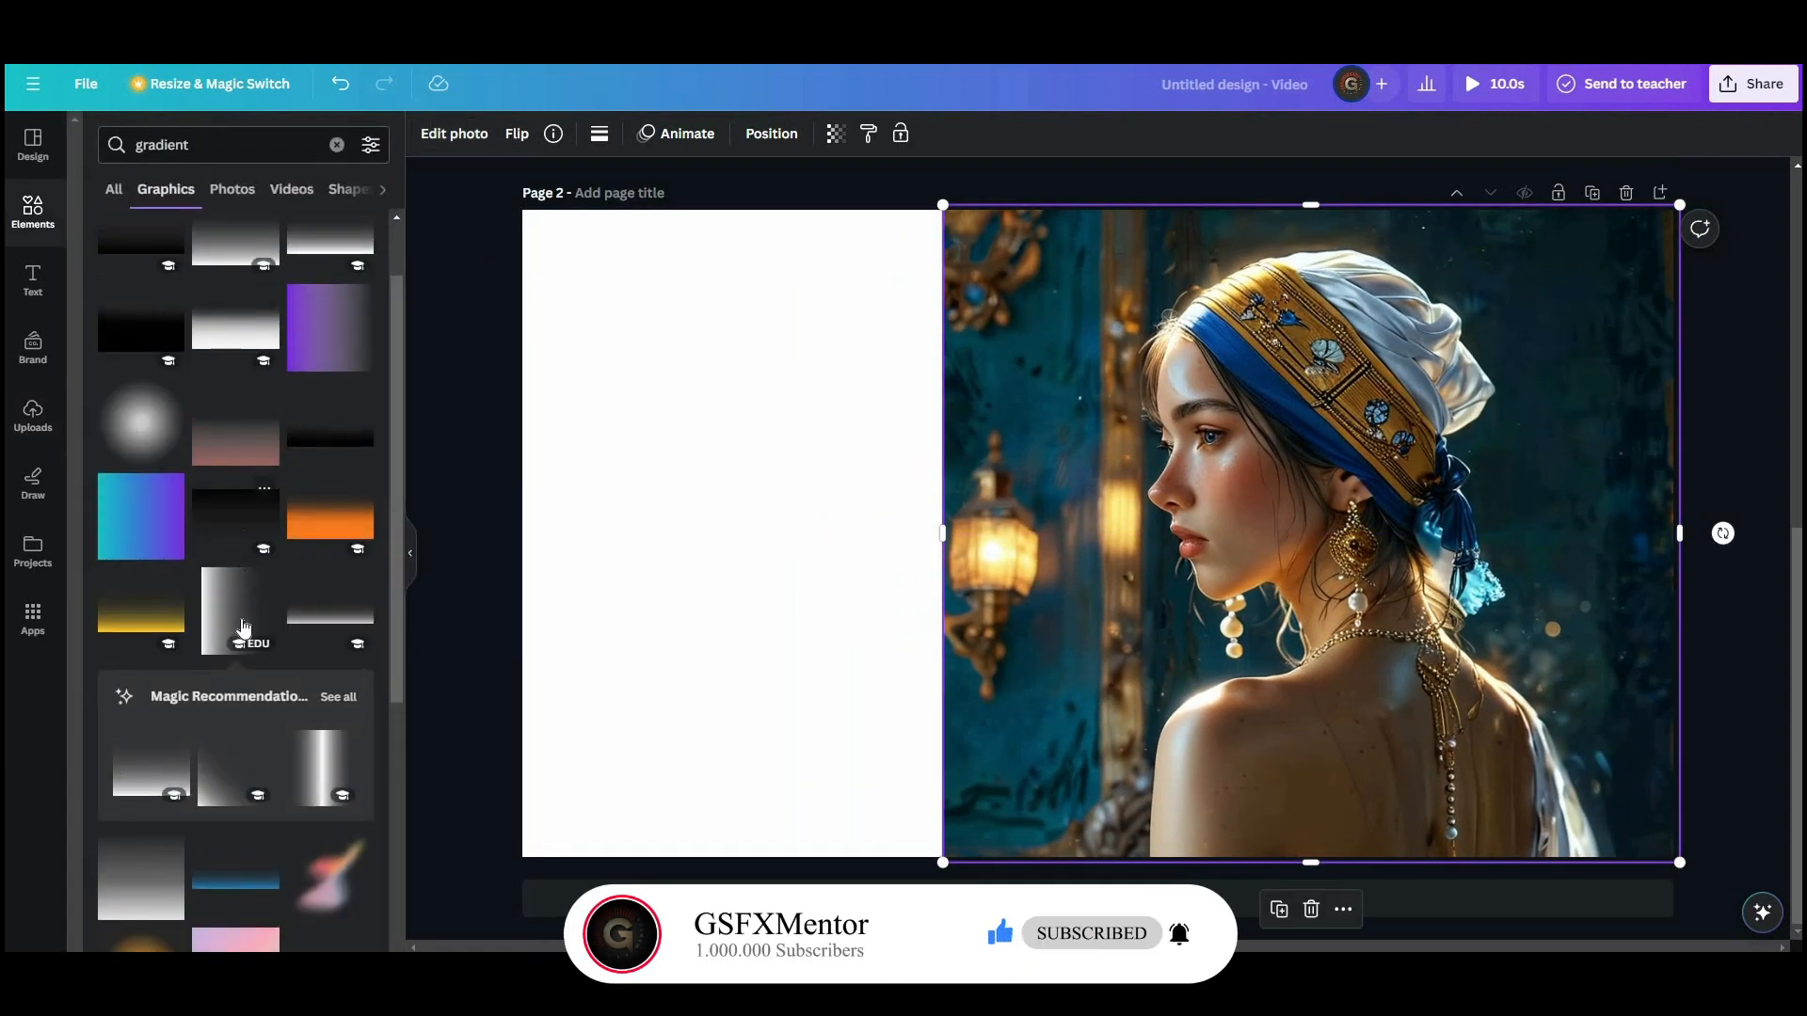
drag(249, 617, 594, 510)
drag(936, 726, 1041, 862)
drag(1039, 538, 1503, 544)
Layer shifted copies of the gradient on page 2 and nudge the last copy left so the portrait's inner edge fades into white
drag(580, 536, 755, 563)
key(shift+Right)
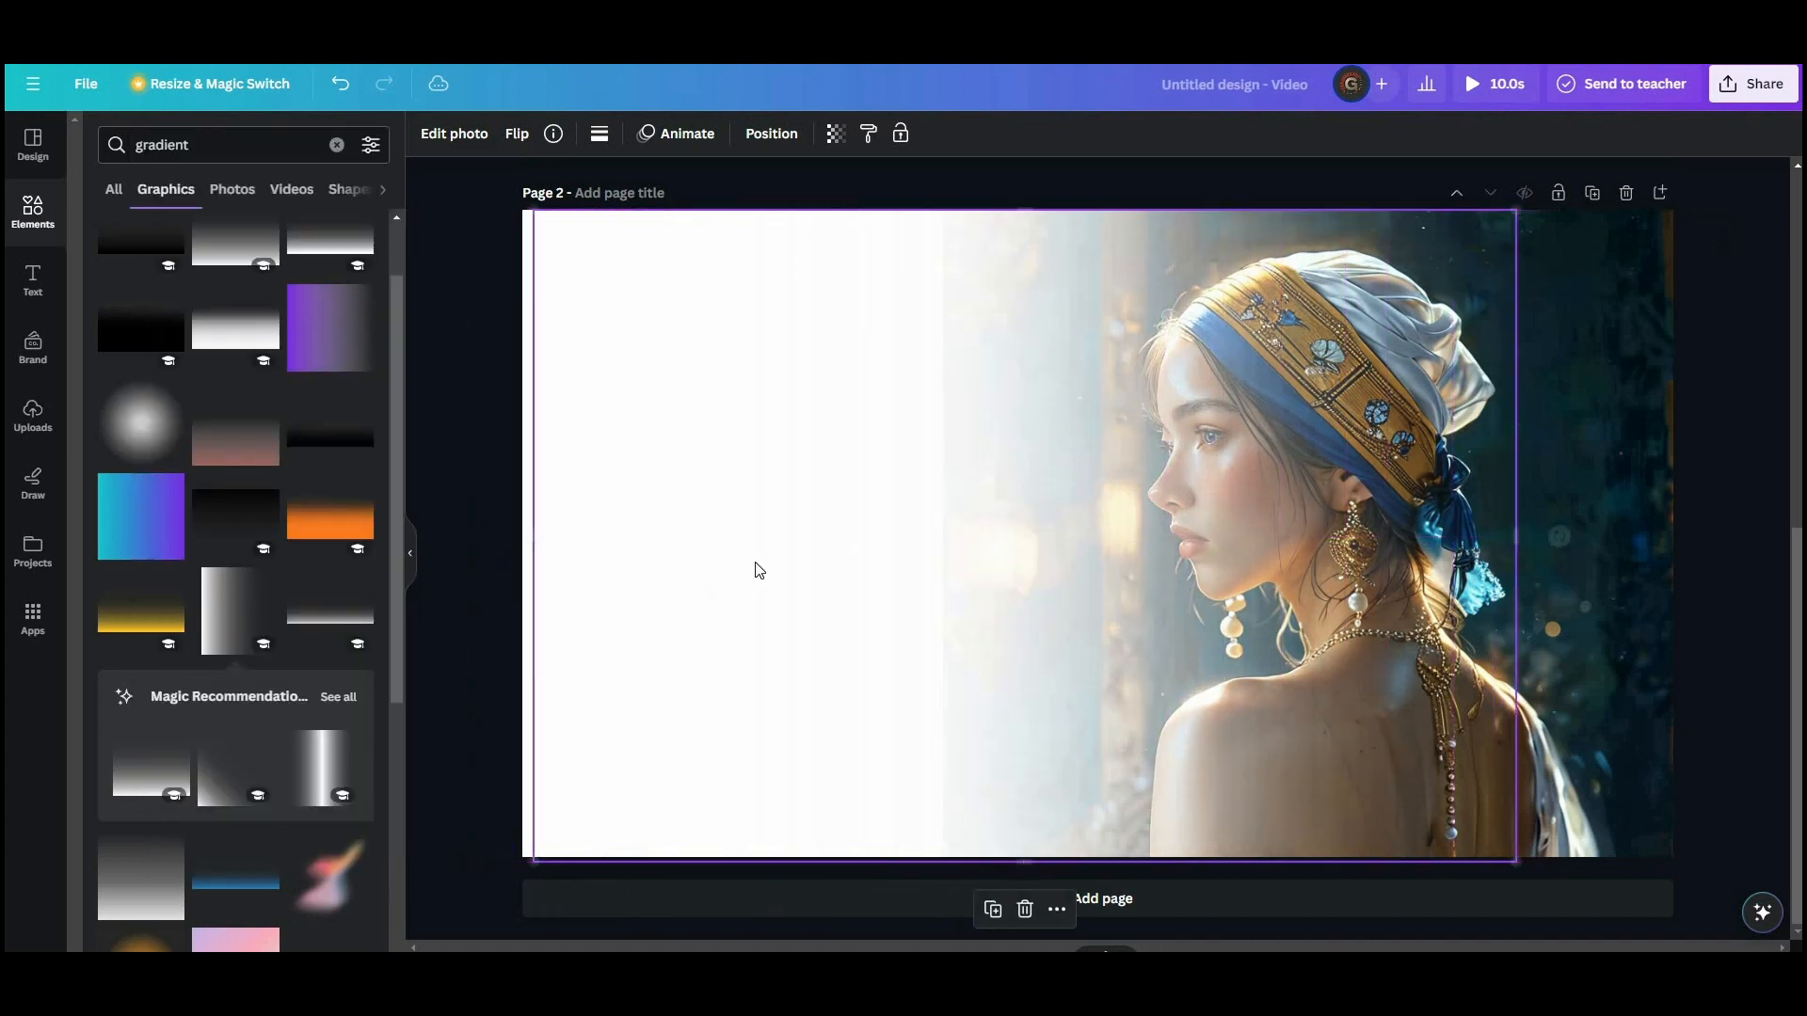
key(shift+Left)
key(shift+Left)
key(shift+Left)
key(shift+Left)
key(shift+Left)
key(shift+Left)
key(shift+Left)
key(shift+Left)
key(shift+Left)
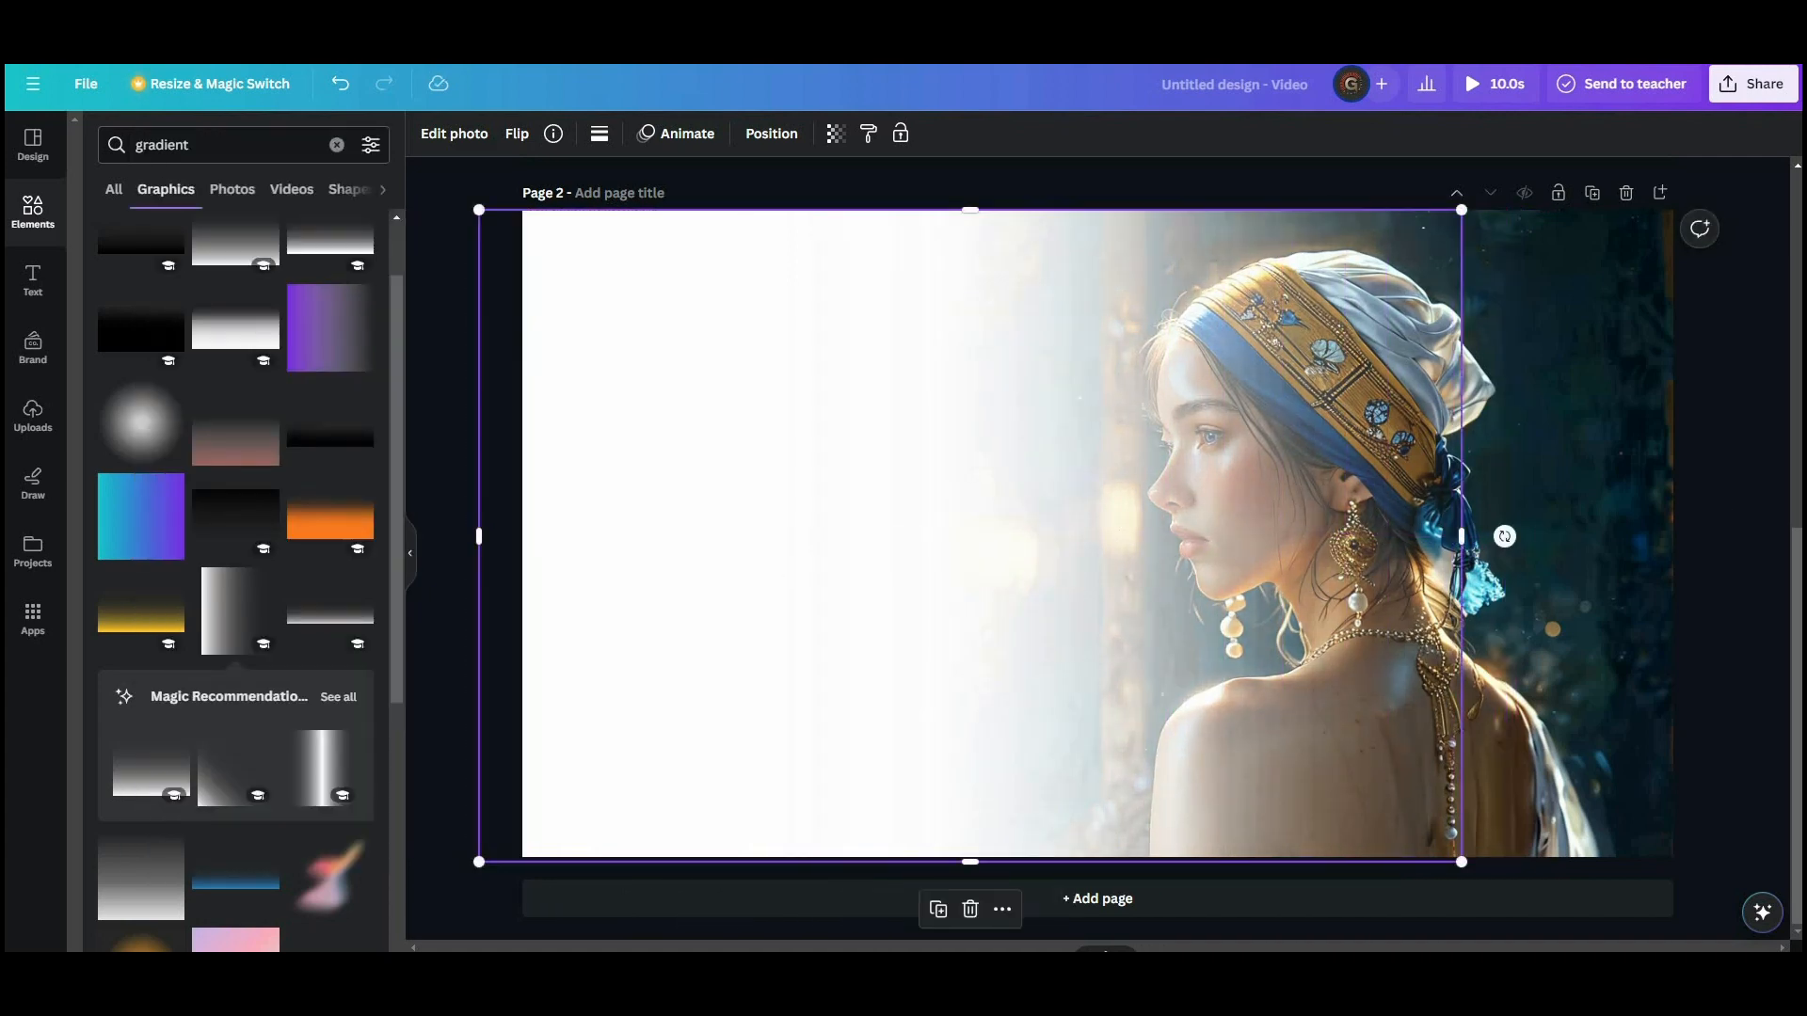
click(1728, 429)
Check both faded pages and set the design's download file type to PNG
scroll(1728, 426, up, 8)
scroll(1725, 421, down, 8)
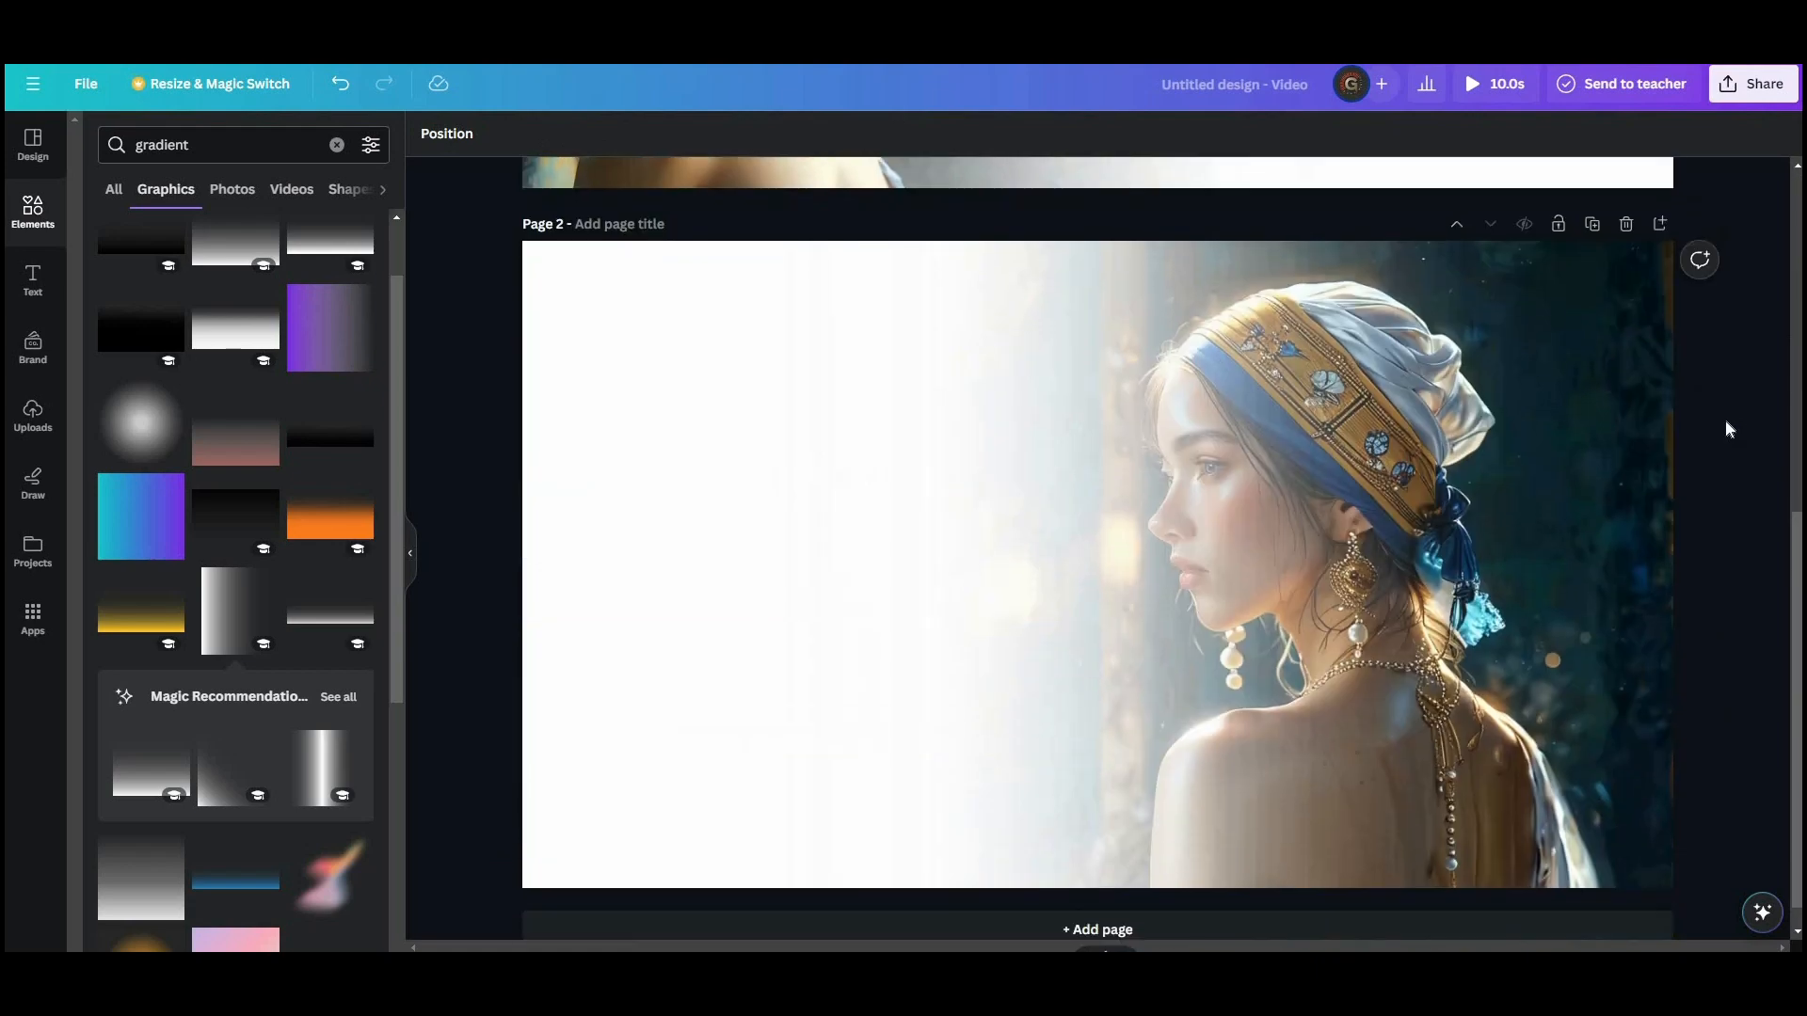
scroll(1726, 422, up, 4)
scroll(1725, 420, up, 3)
click(1752, 86)
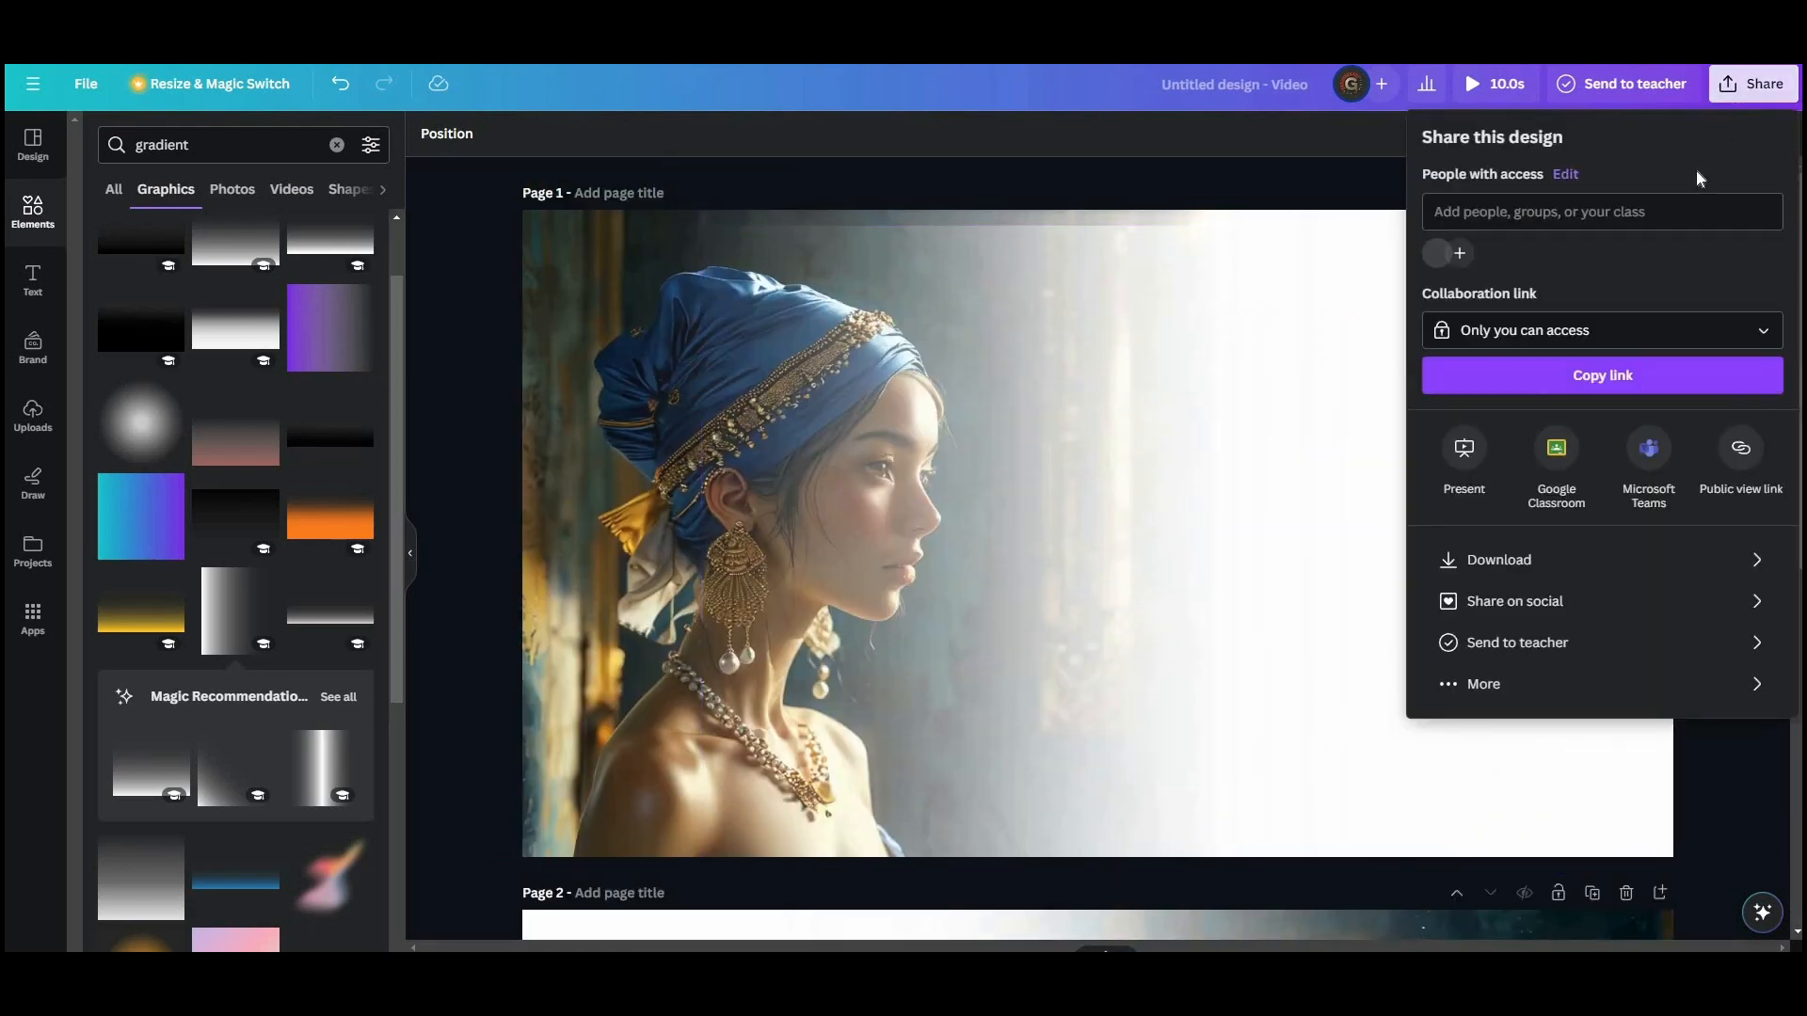
click(1497, 562)
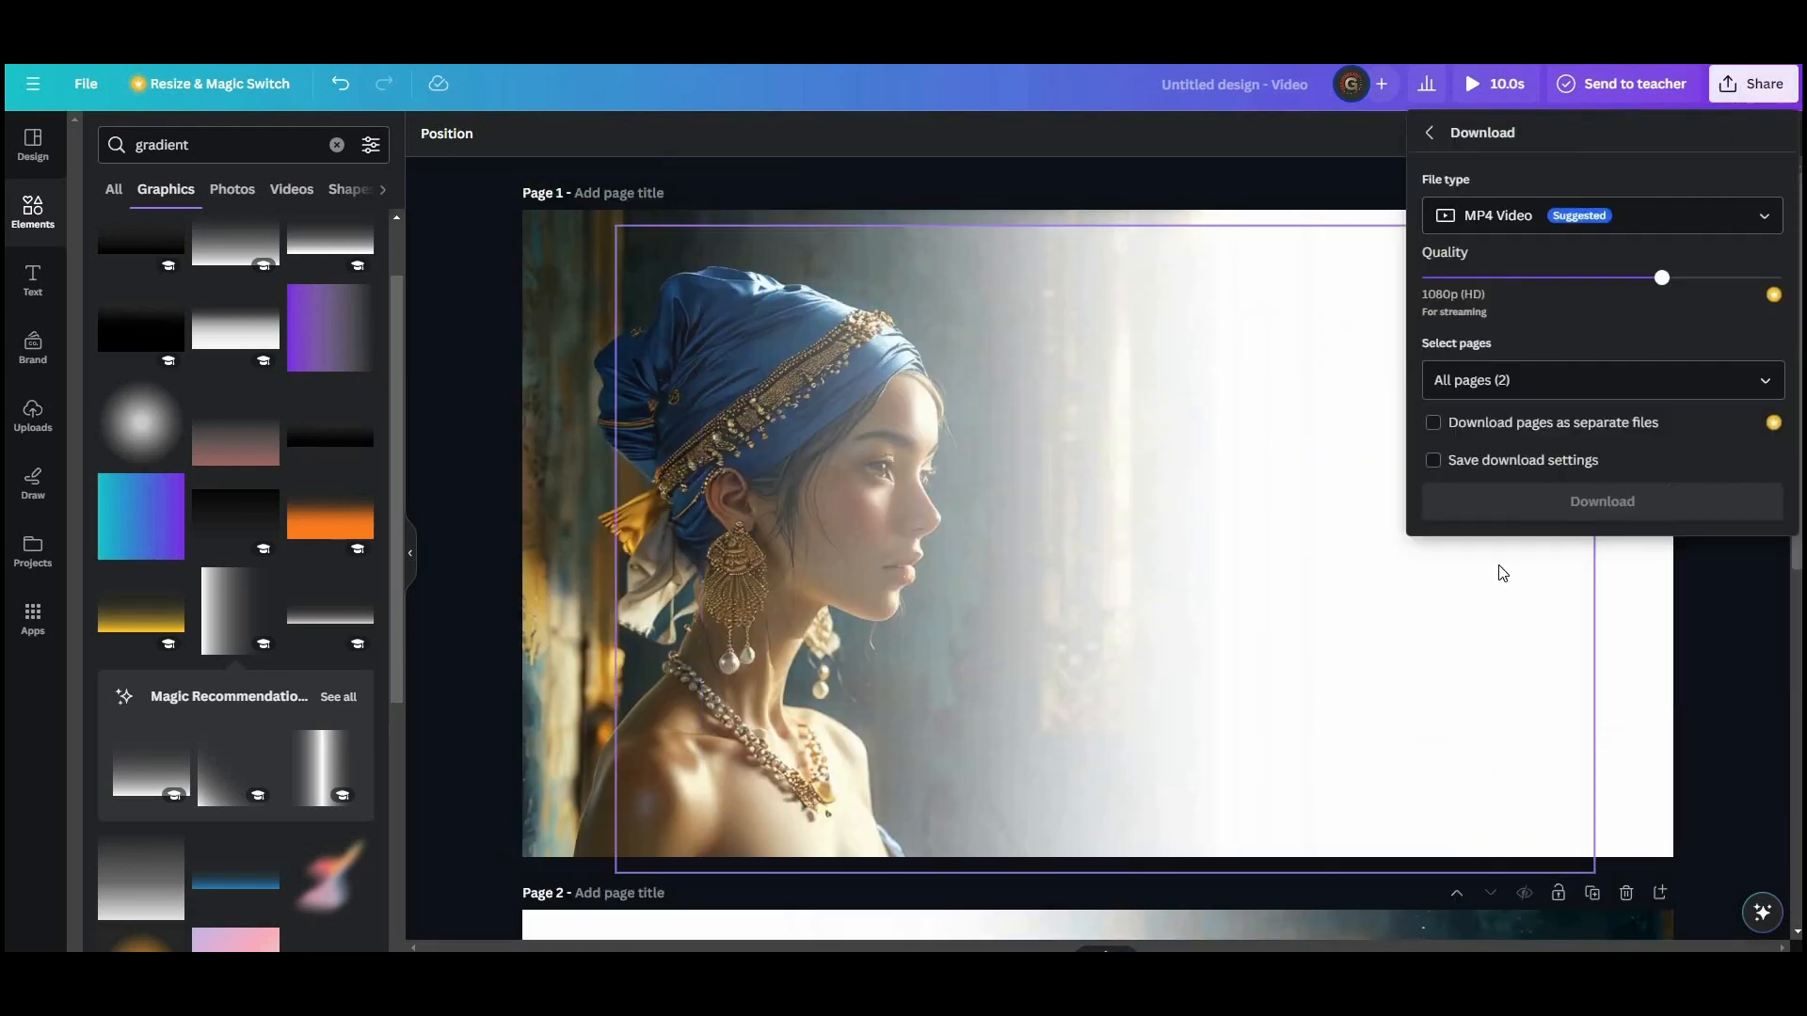
click(1494, 218)
click(1502, 341)
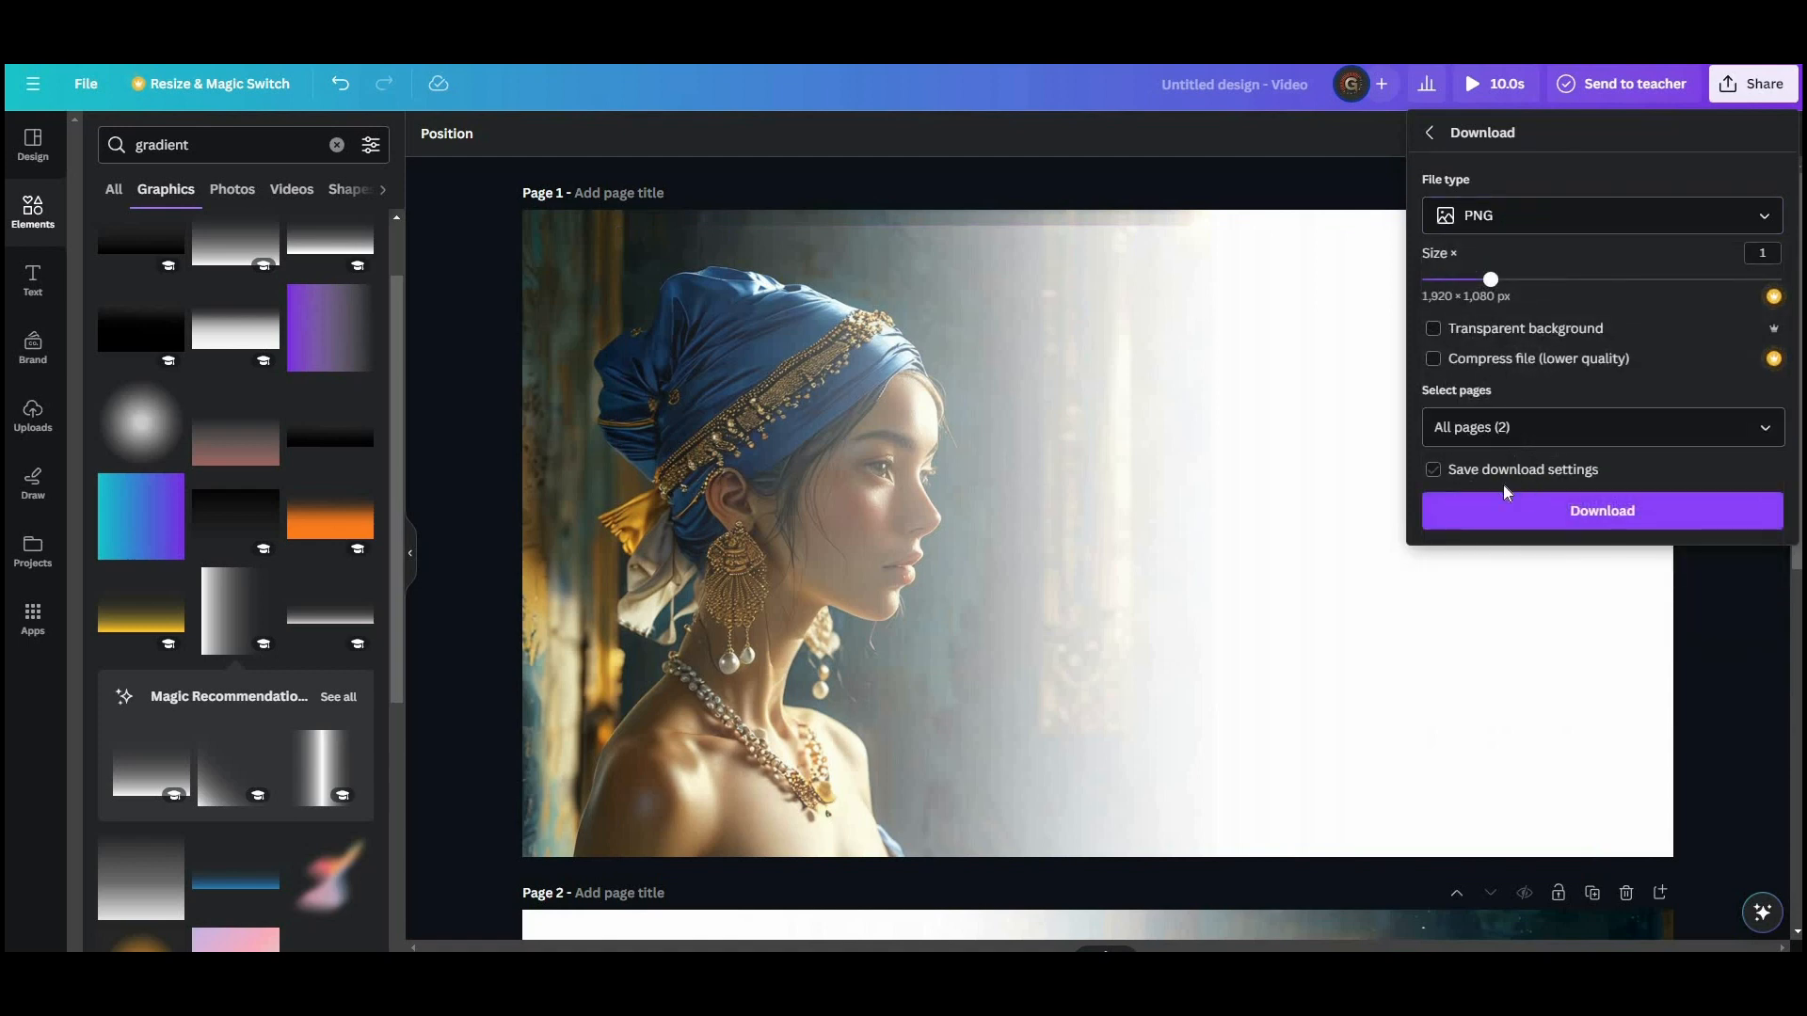
Limit the download to page 1 only and save the PNG in Downloads with the file name 1
click(1775, 432)
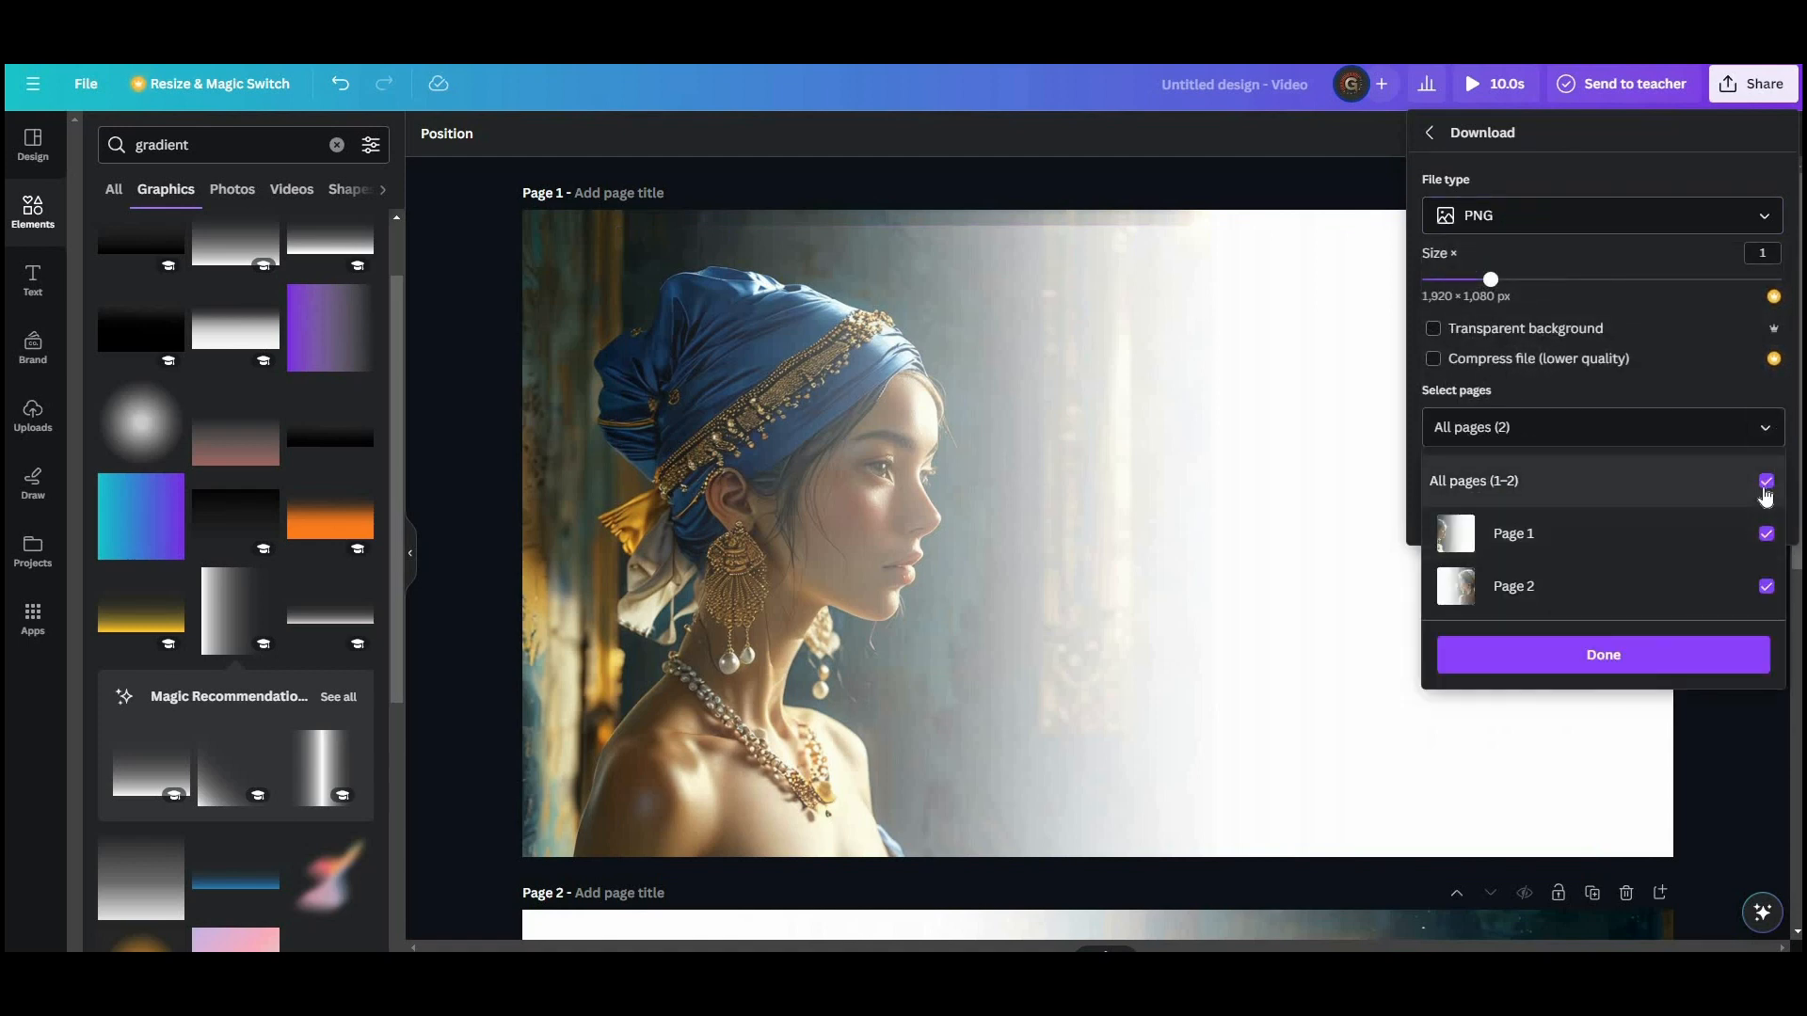
click(1768, 531)
click(1768, 587)
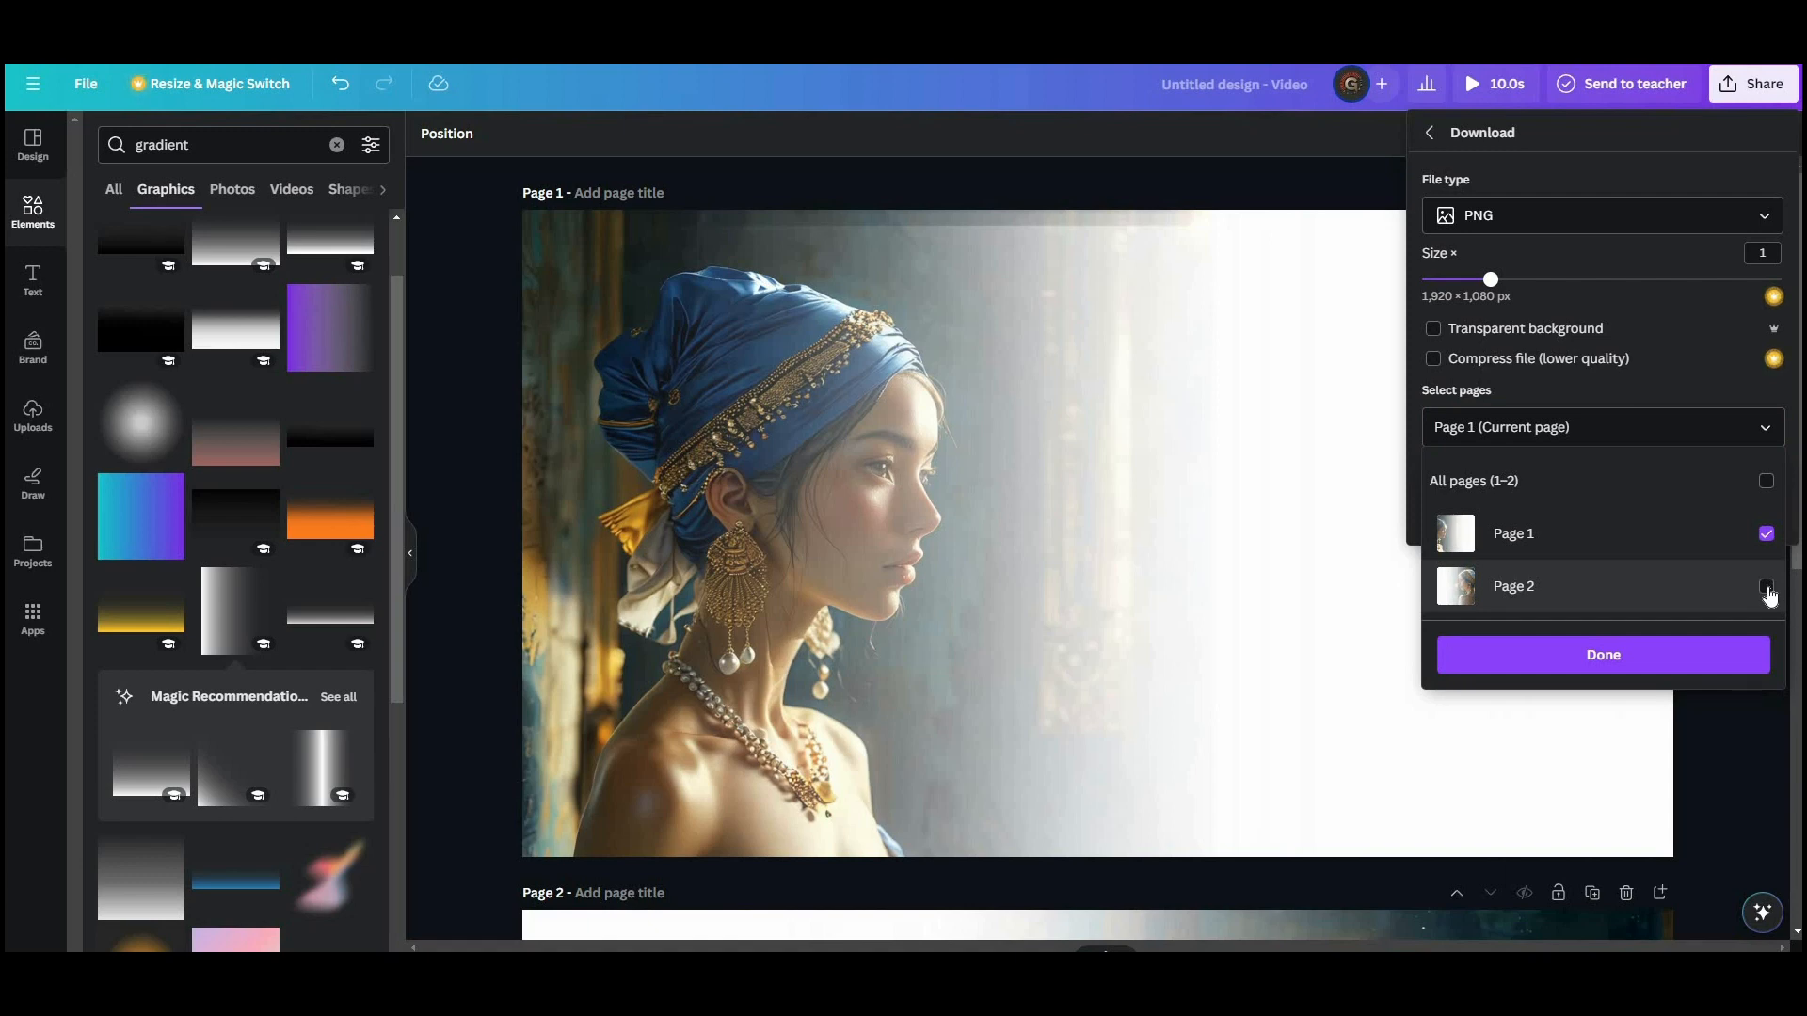
click(1767, 587)
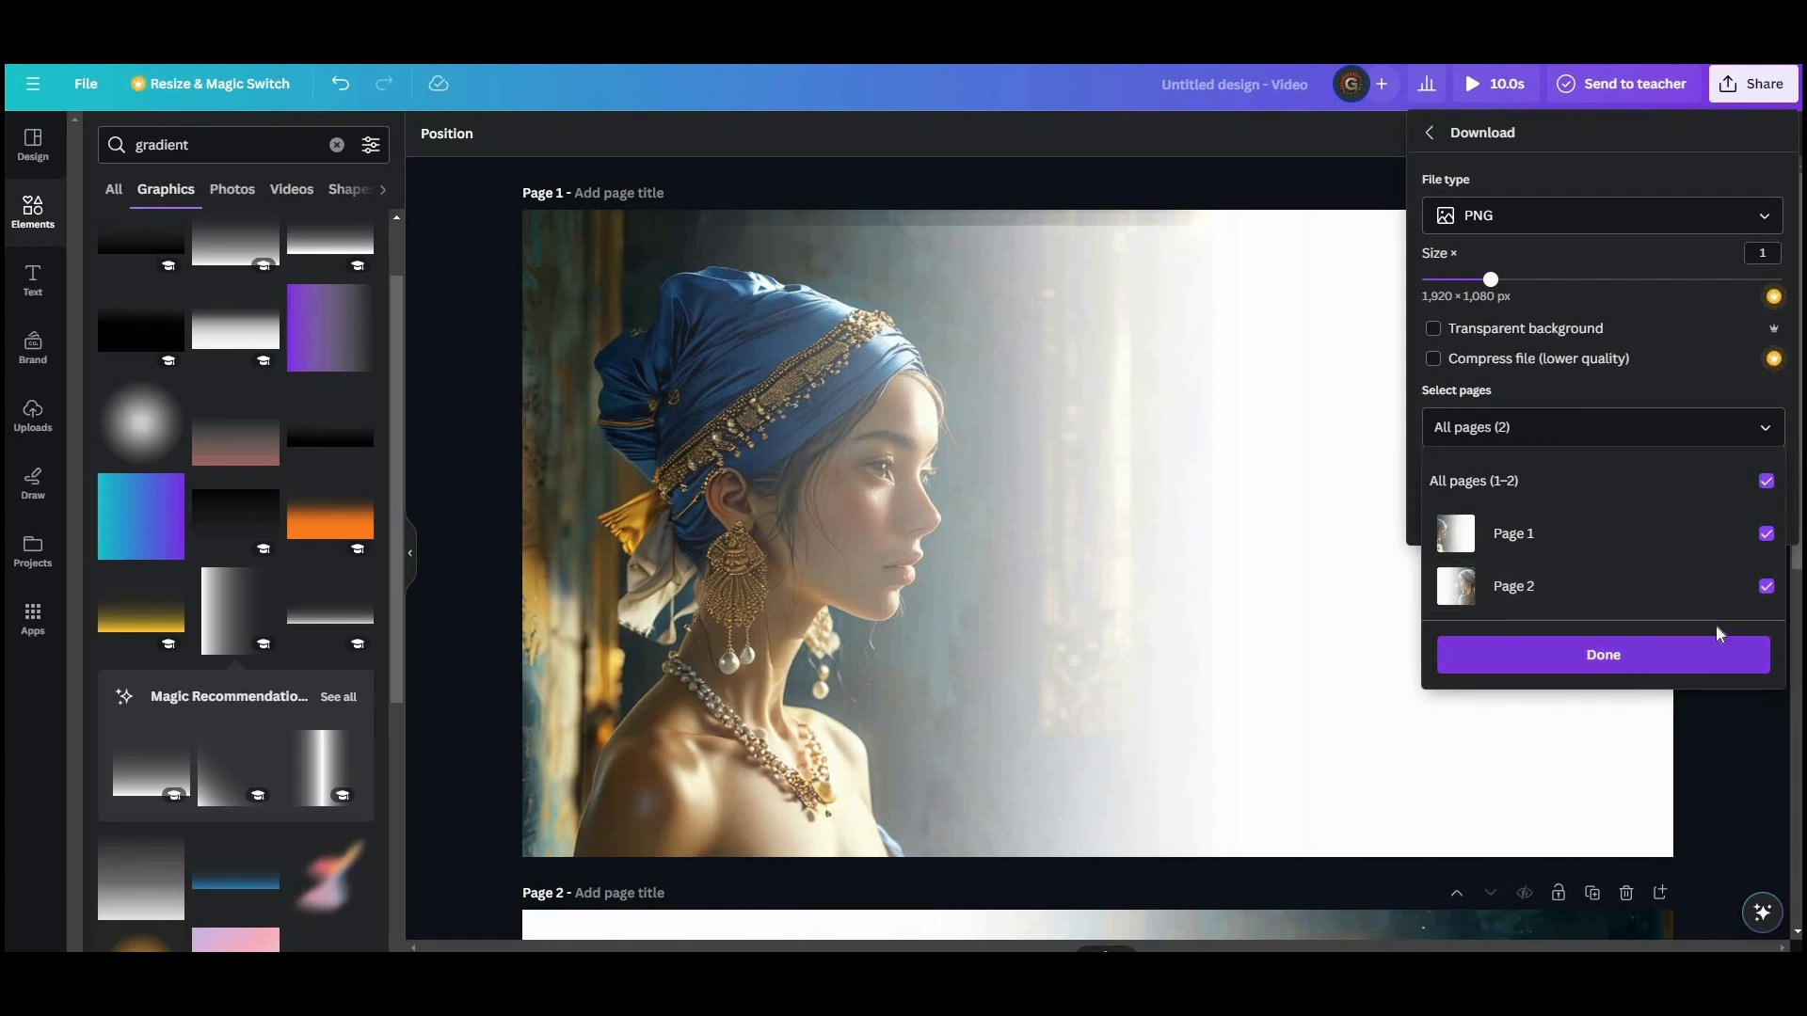
click(1767, 481)
click(1766, 533)
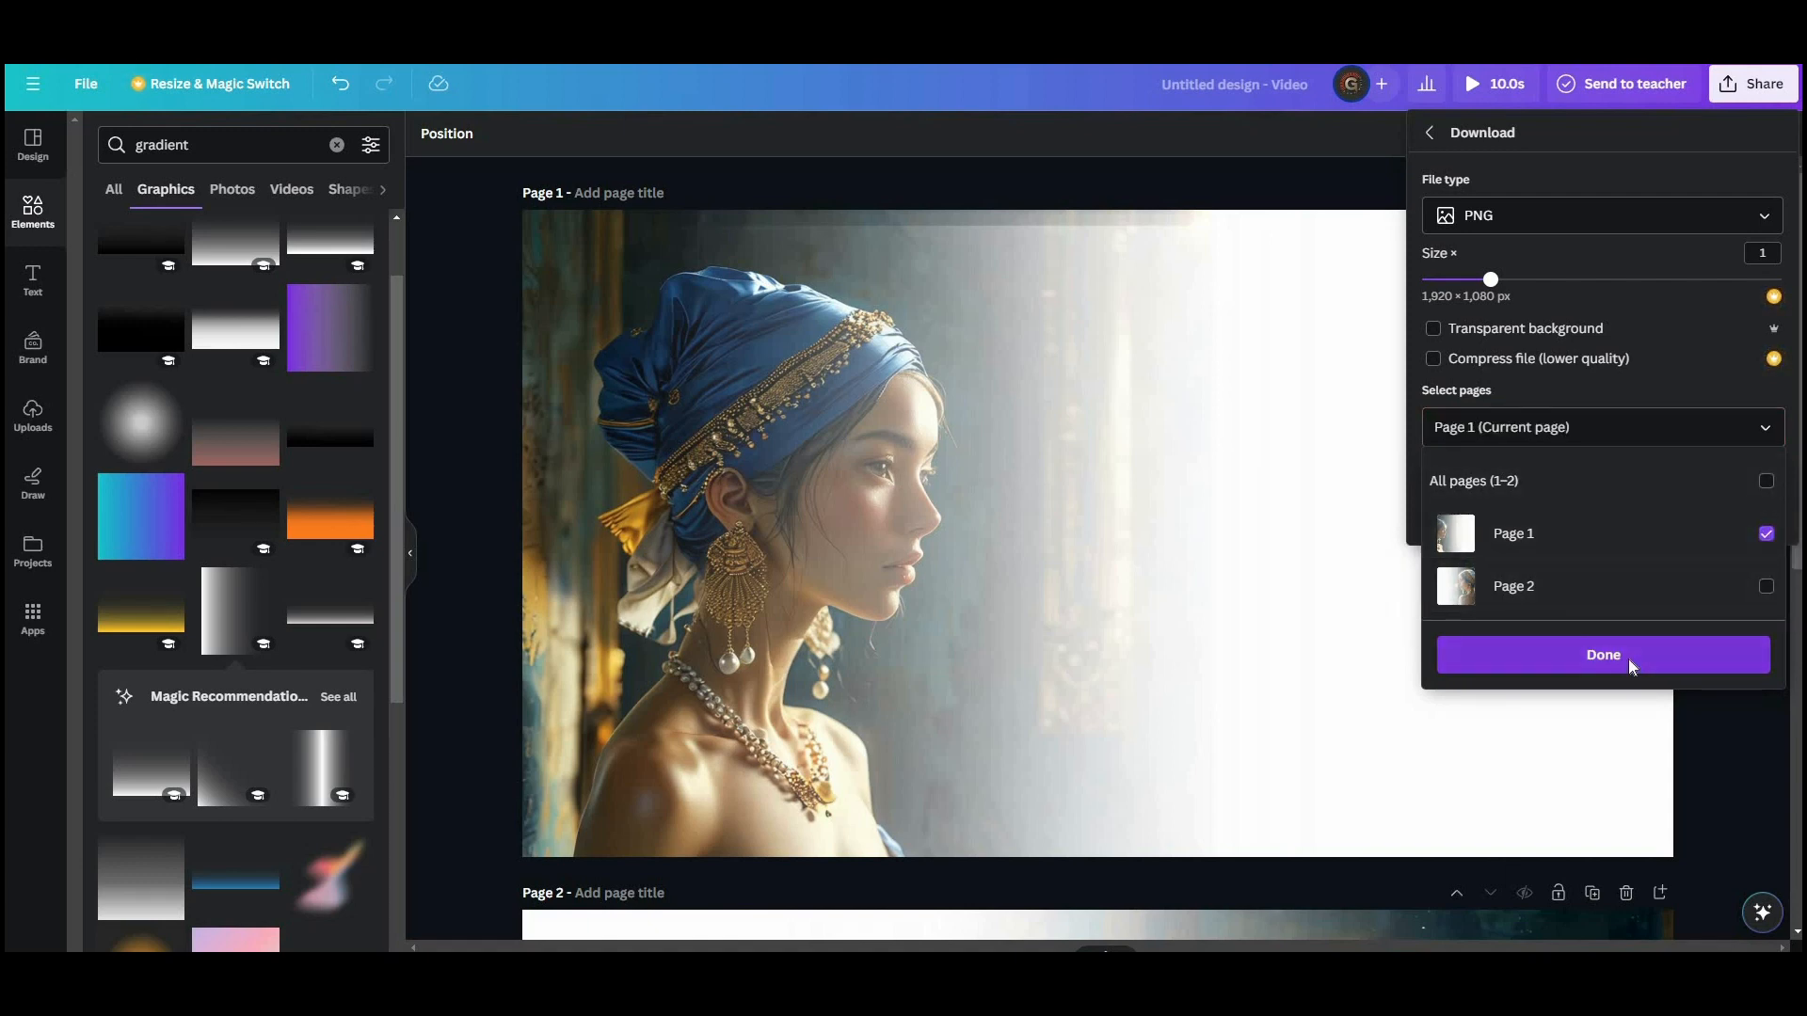
click(1631, 657)
click(1629, 512)
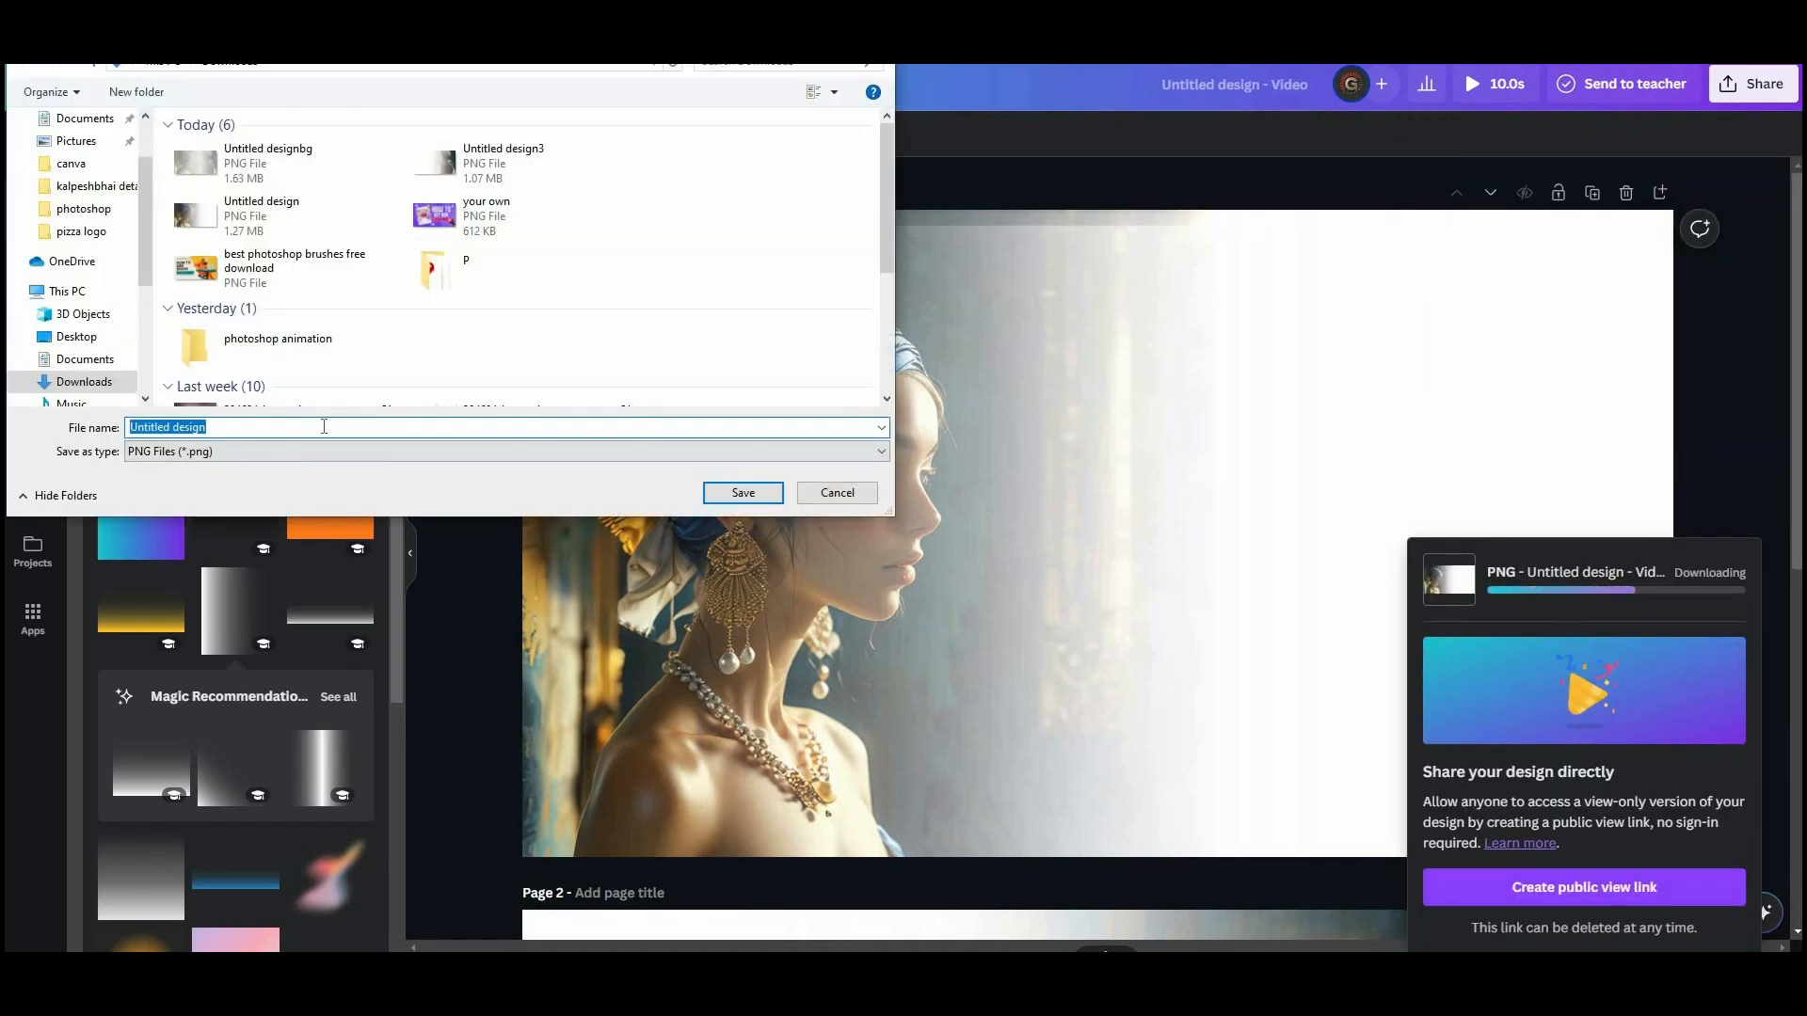
key(Return)
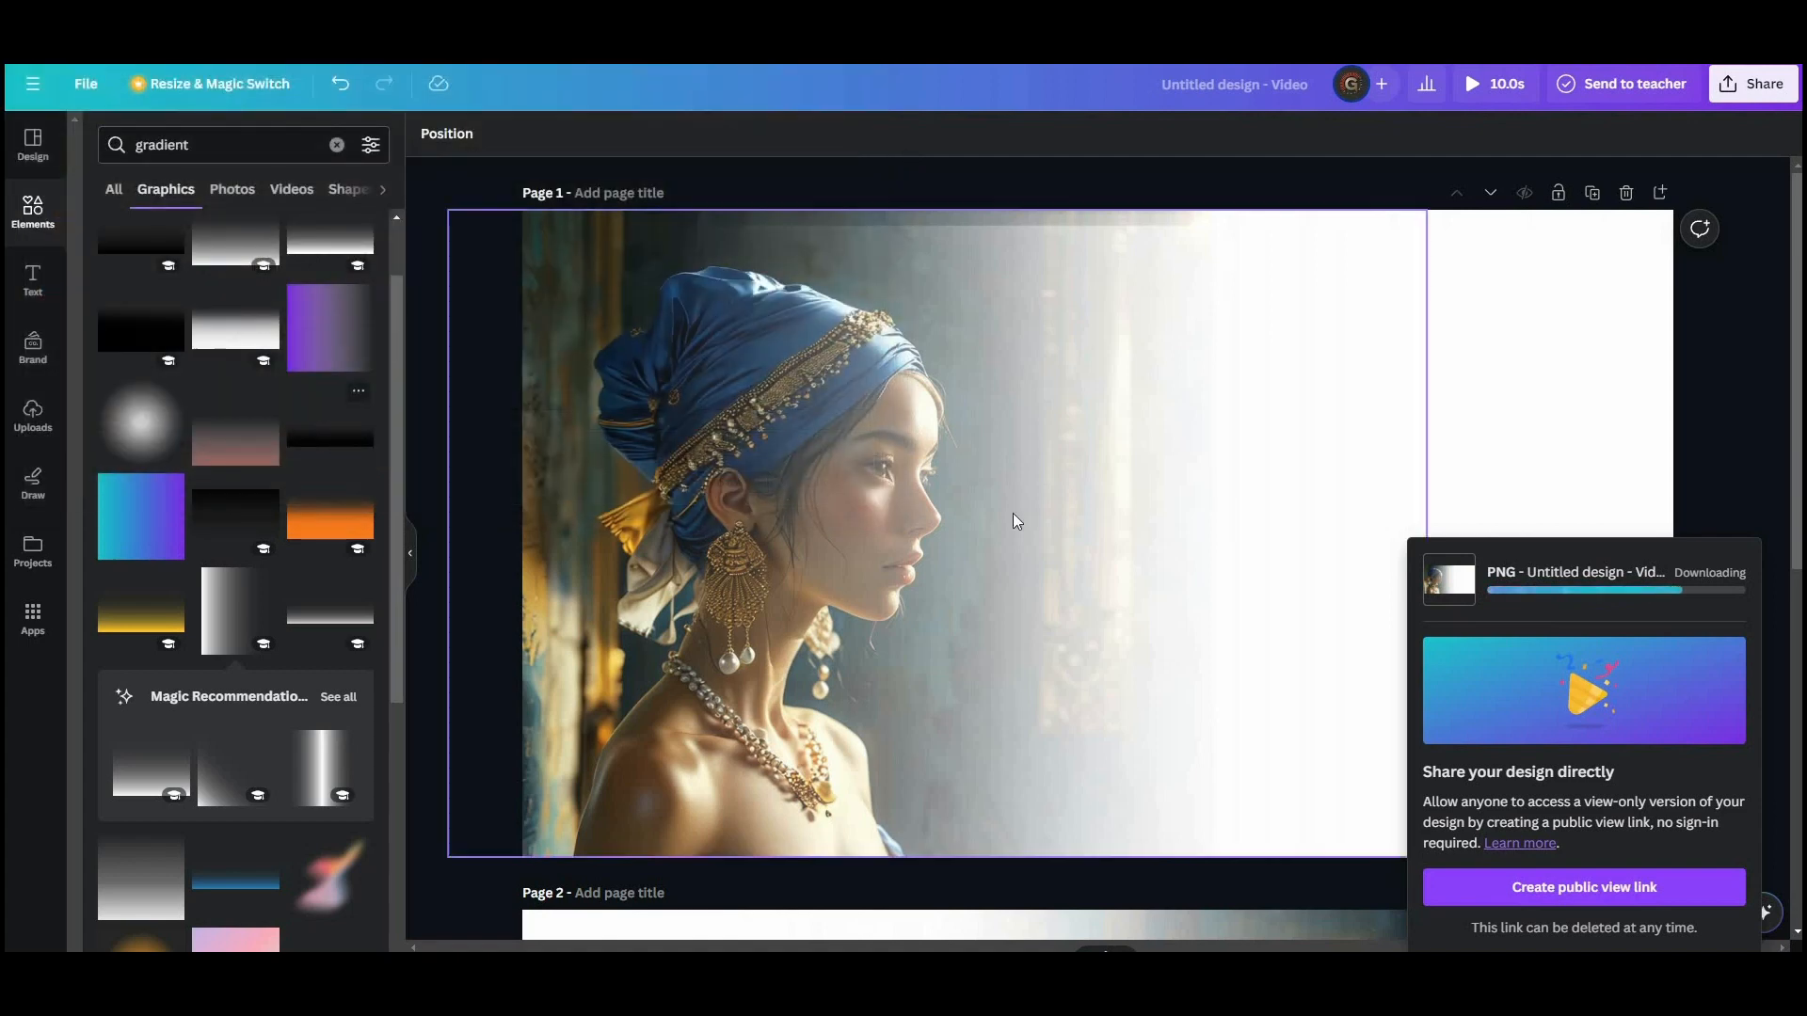
Download only page 2 as a PNG and save it in Downloads with the file name 2
click(1755, 86)
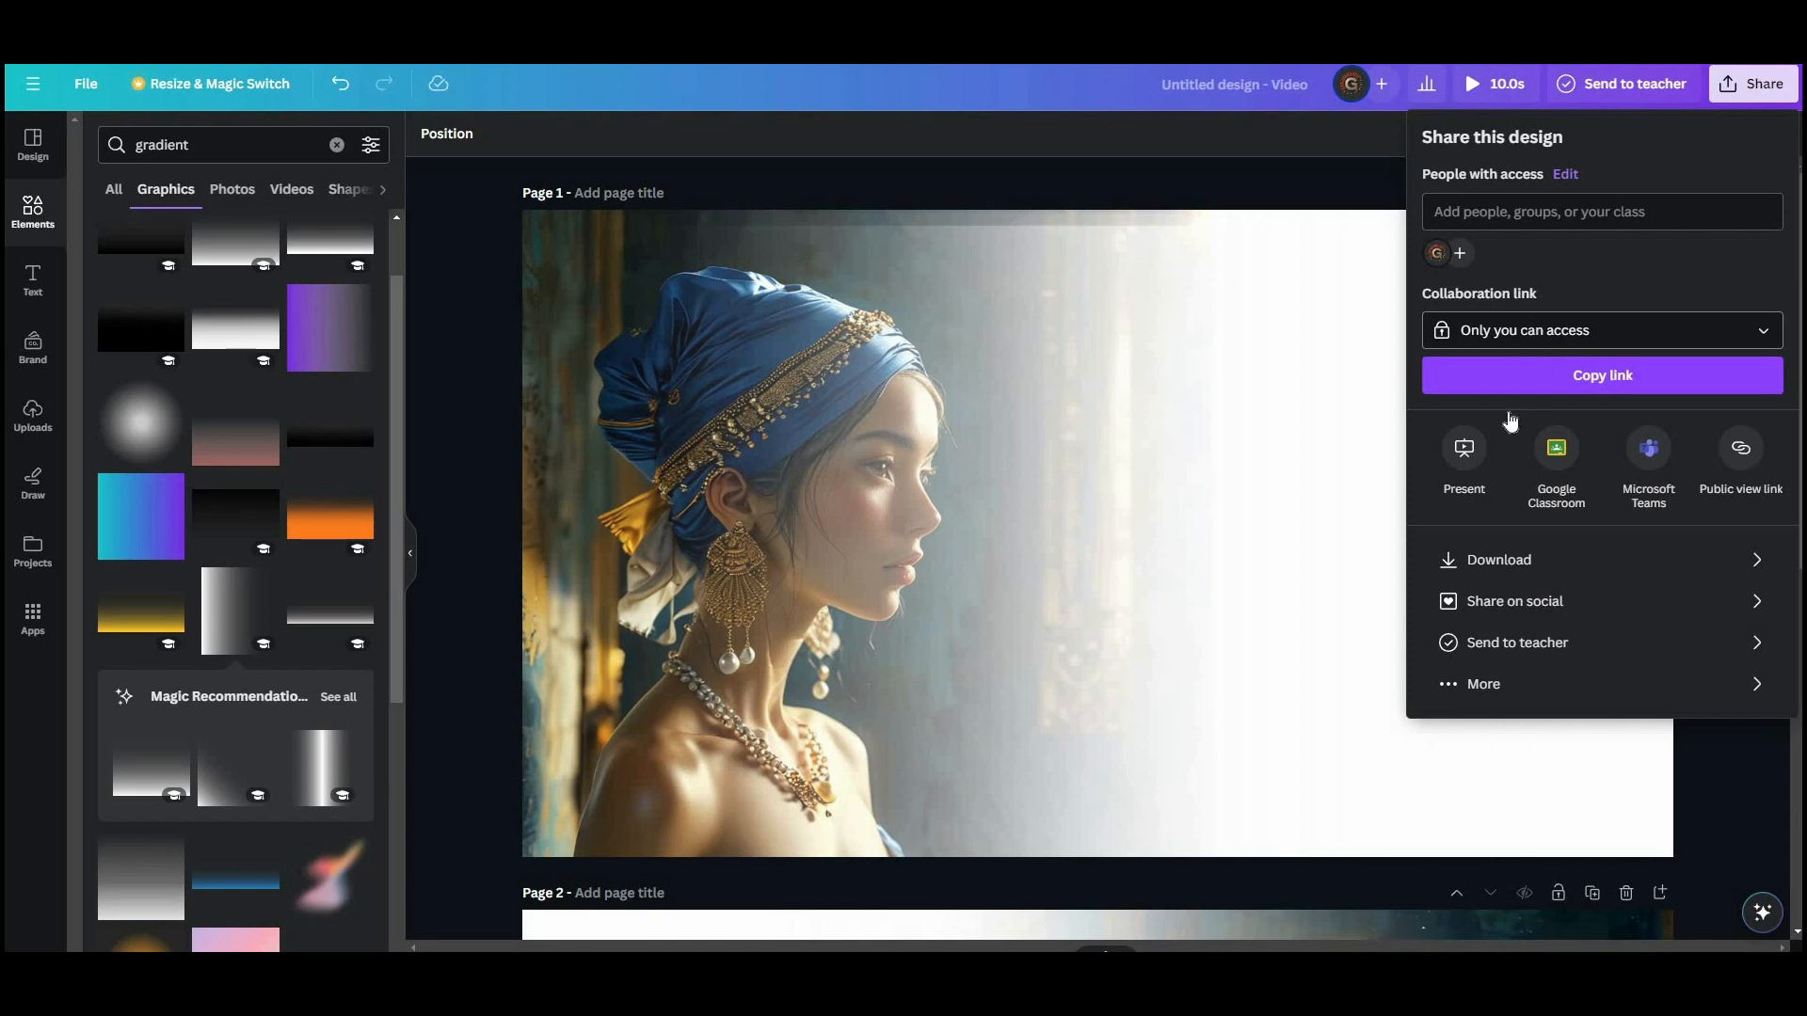
click(1506, 560)
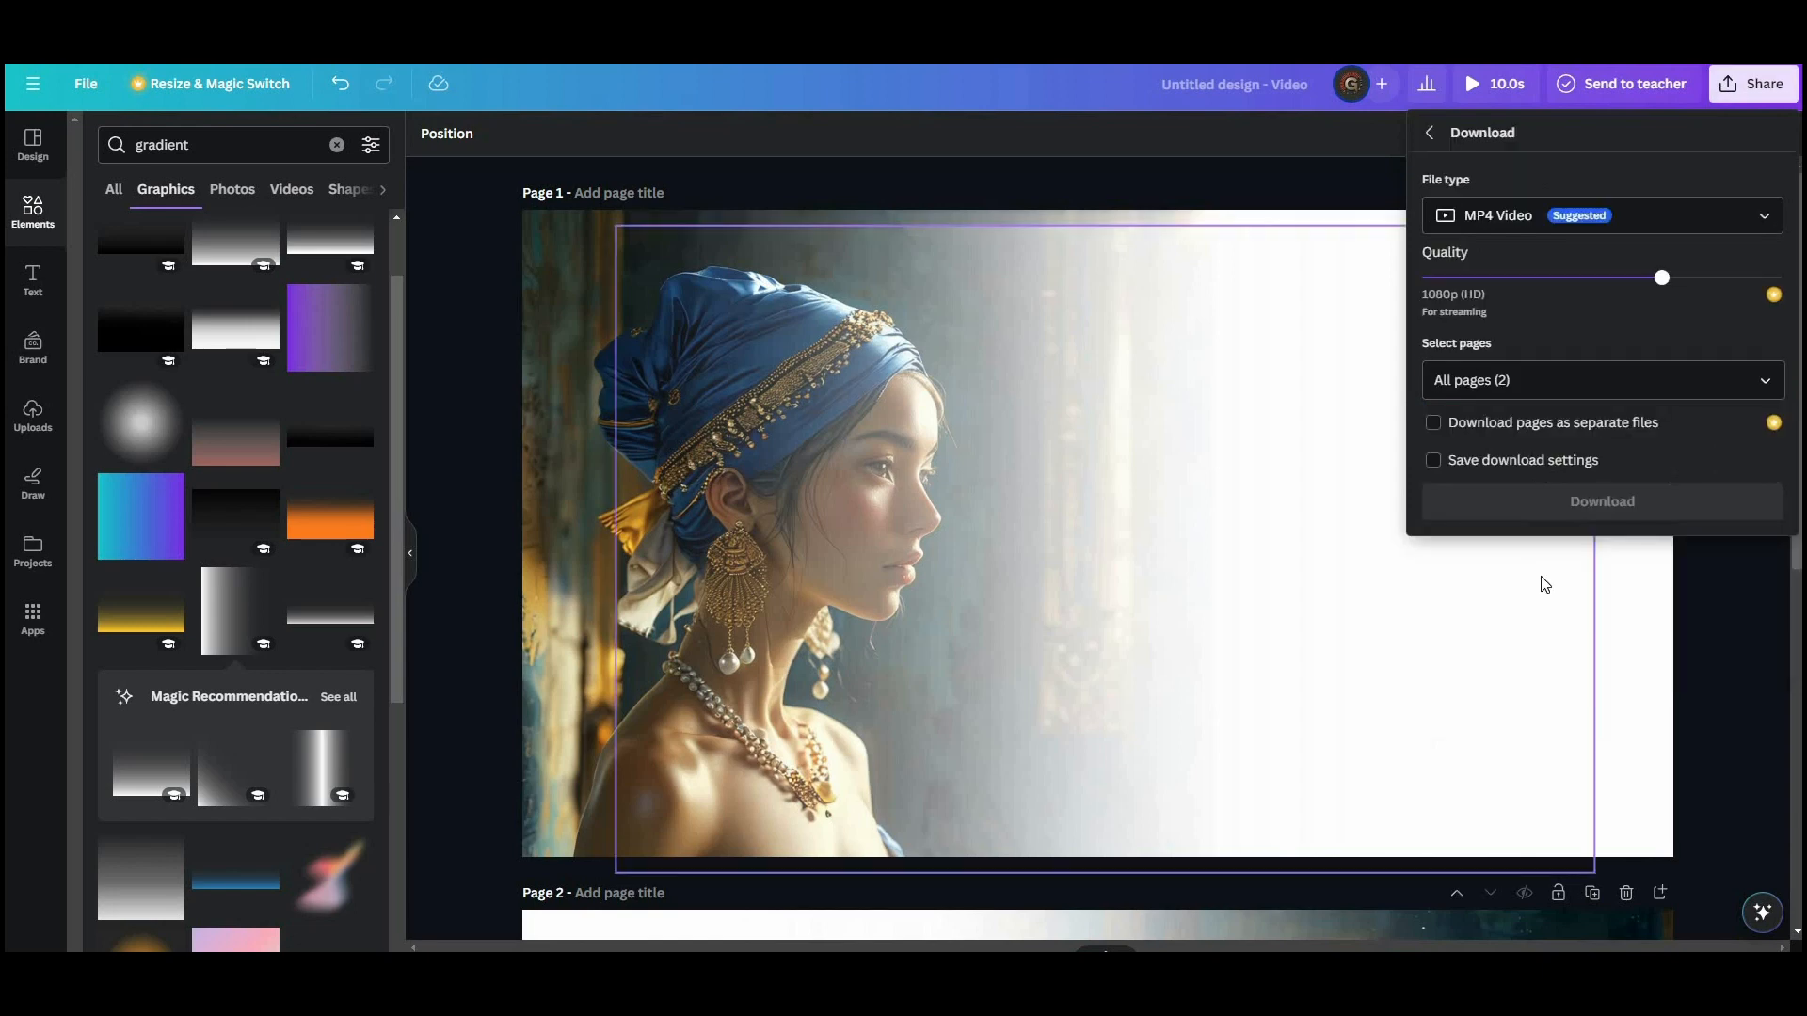
click(1501, 224)
click(1506, 341)
click(1578, 434)
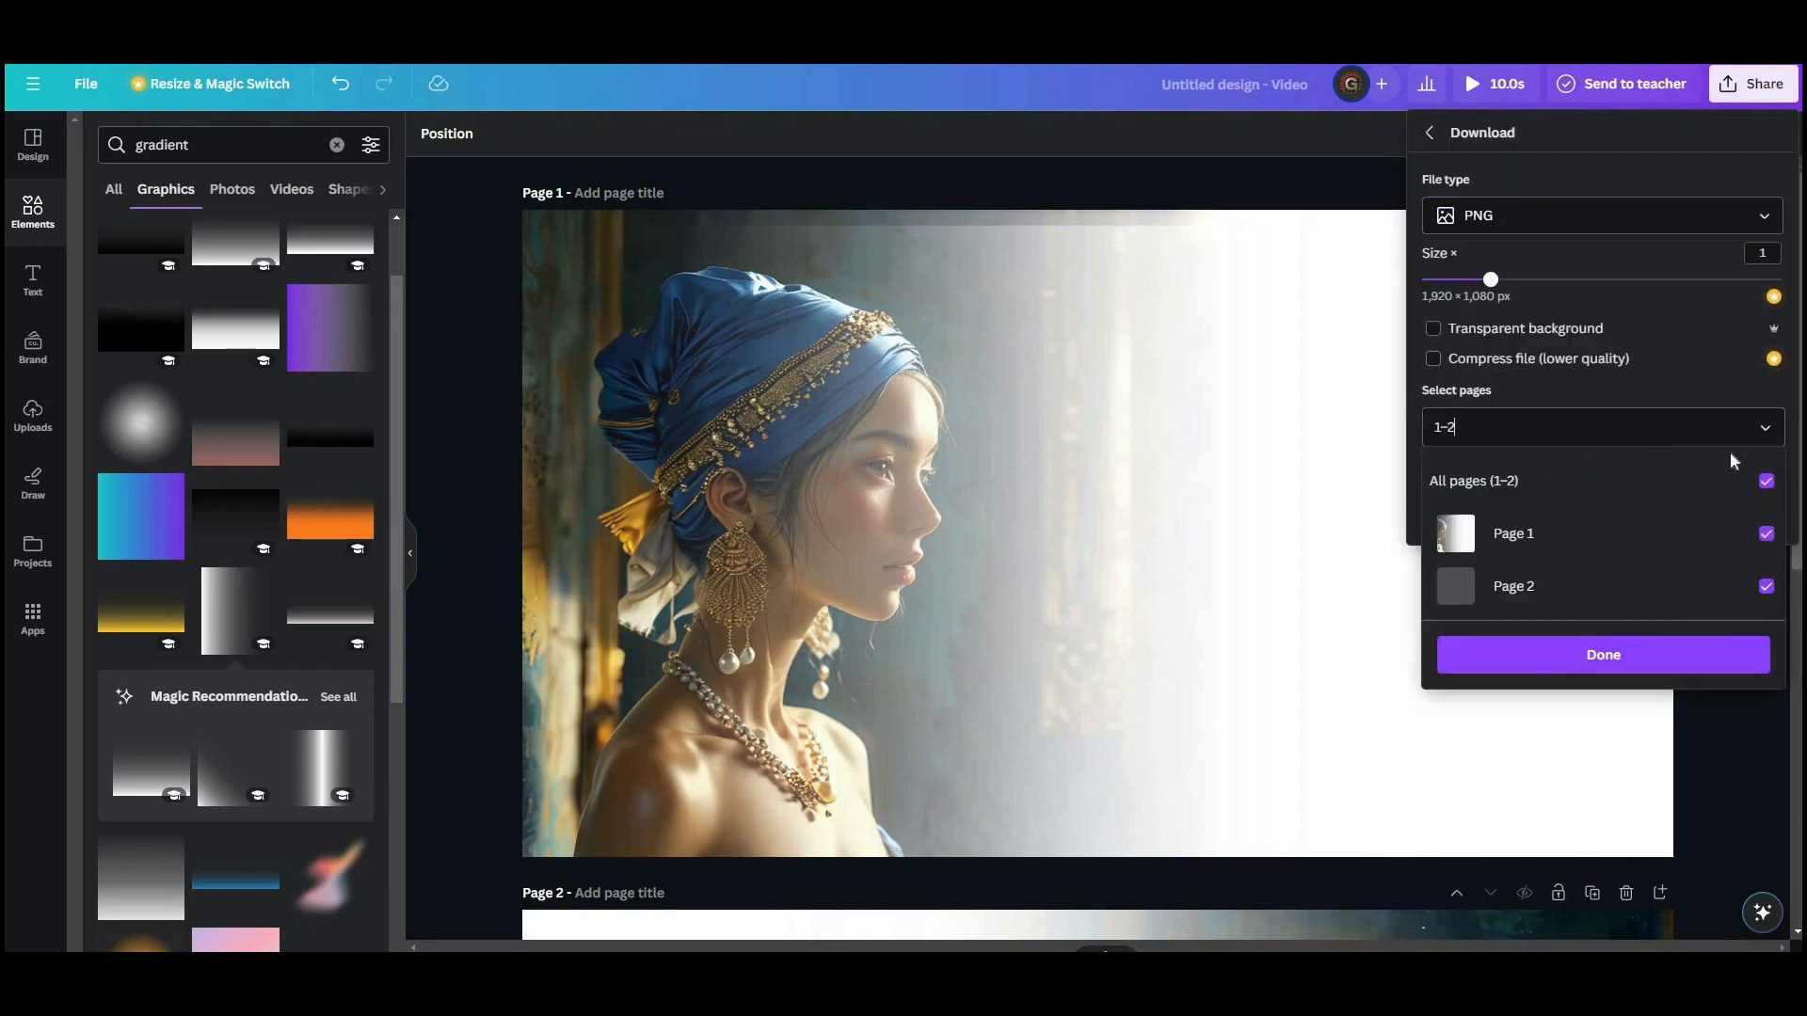
click(1767, 482)
click(1767, 586)
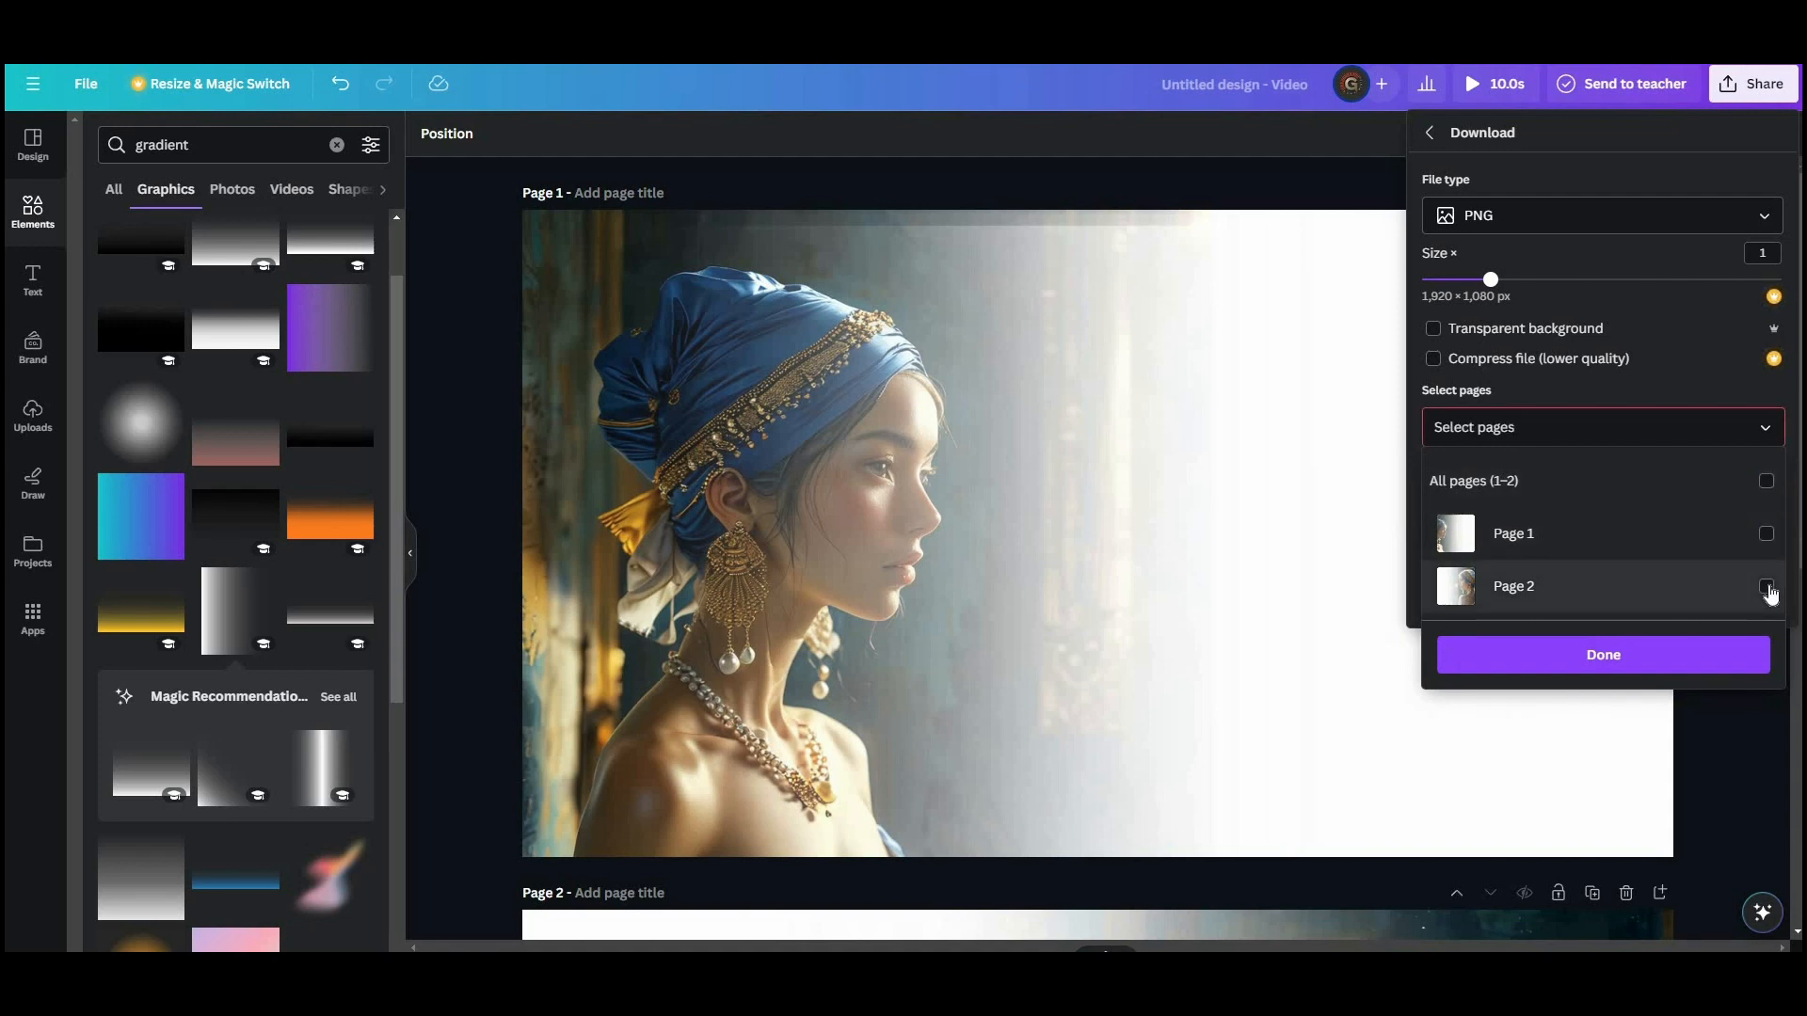
click(1647, 662)
click(1646, 513)
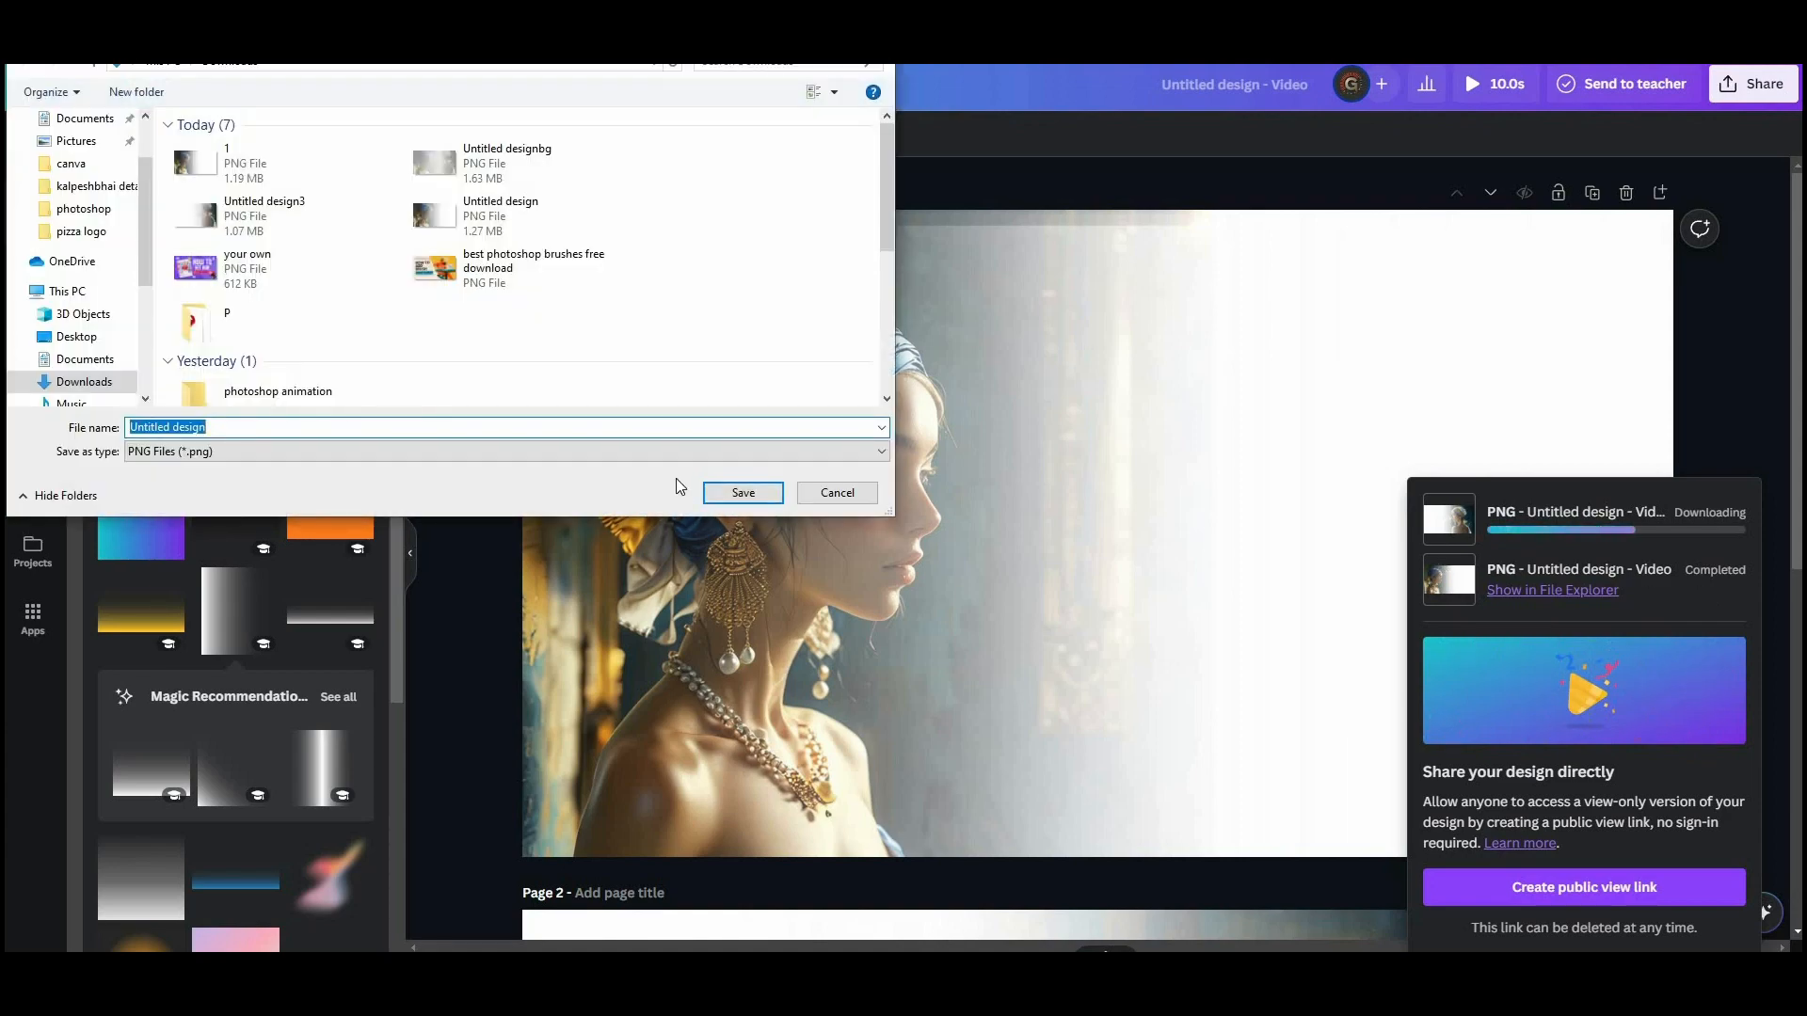
key(Return)
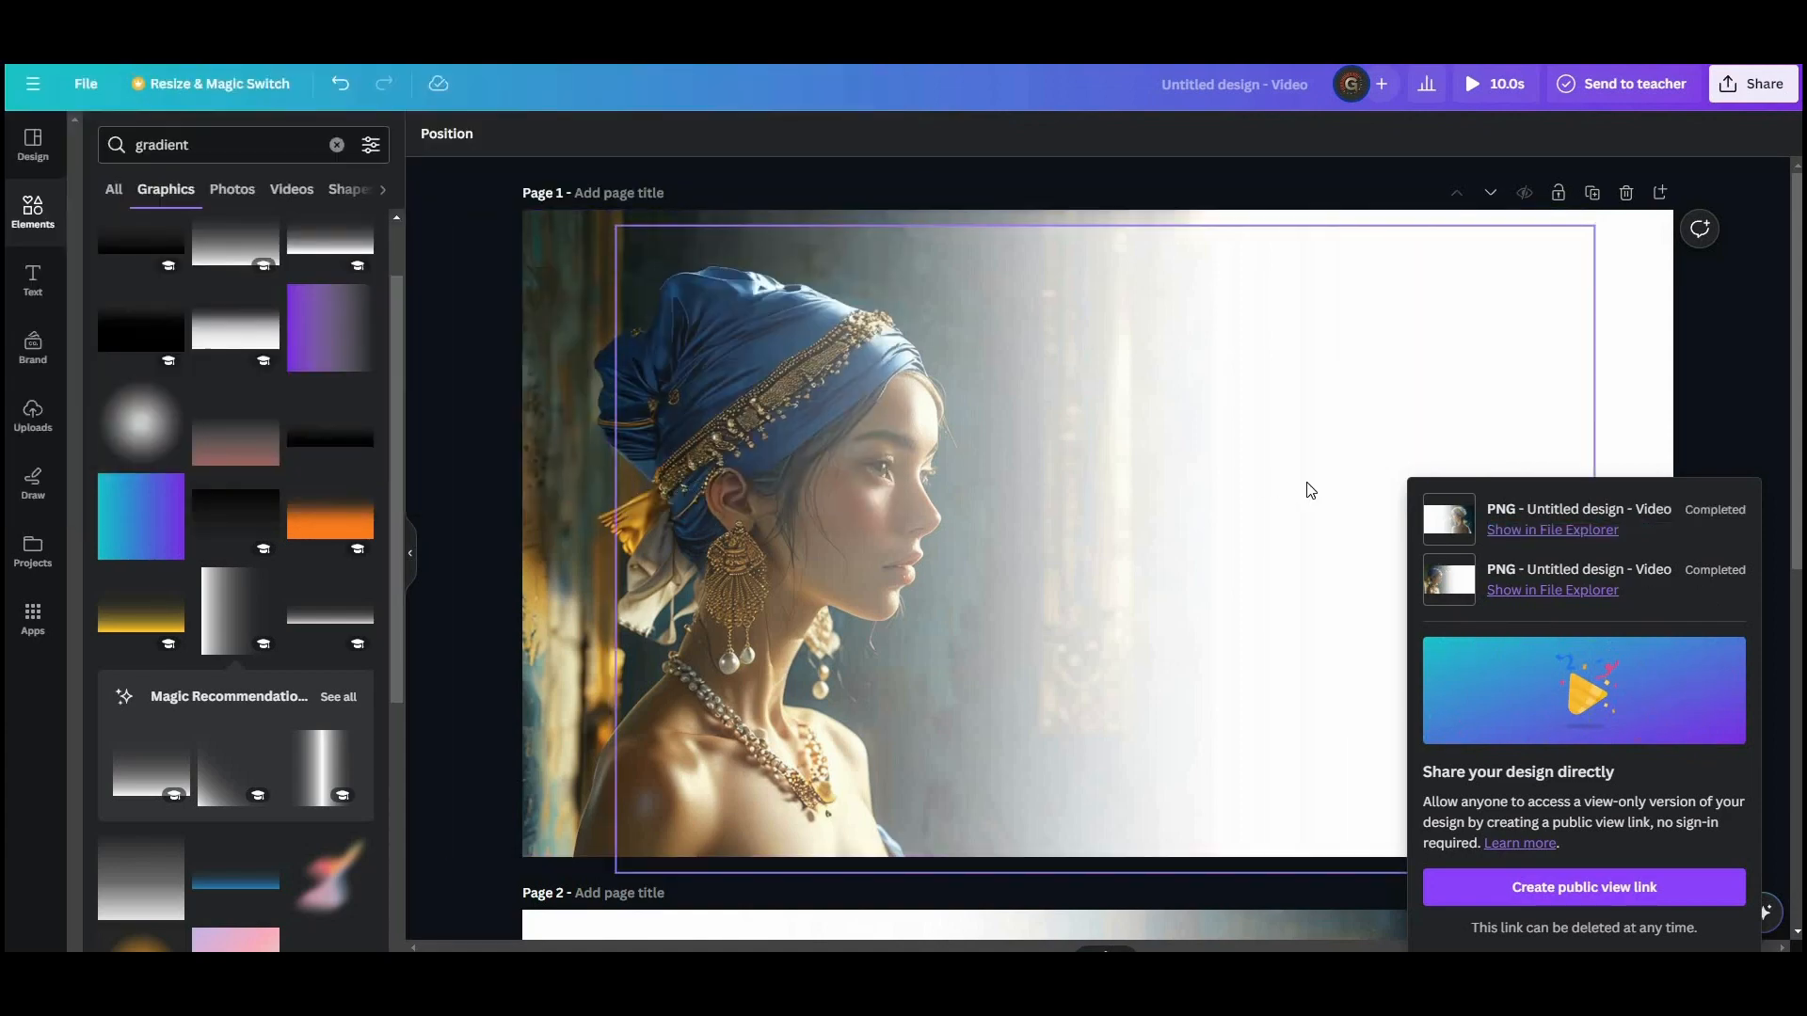
Add a blank third page and upload the exported images 1 and 2 from the Downloads folder
click(1725, 407)
scroll(1034, 738, down, 6)
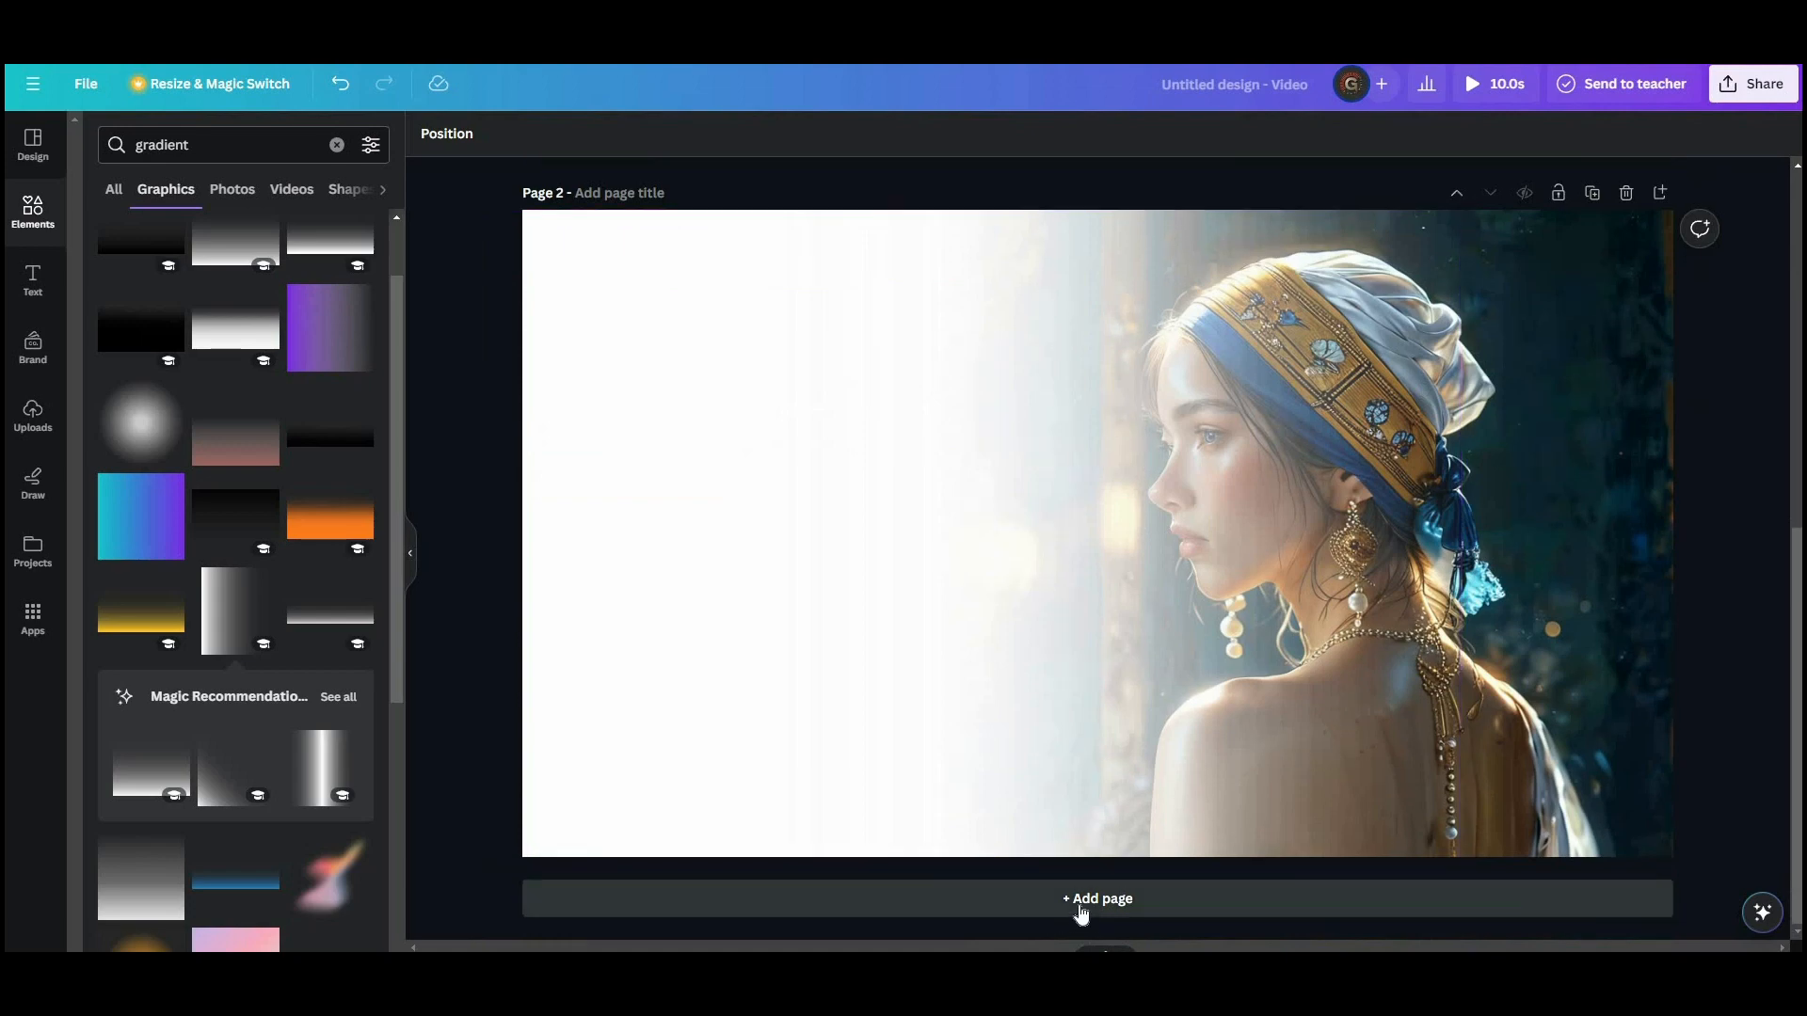
click(1076, 905)
mouse_move(388, 994)
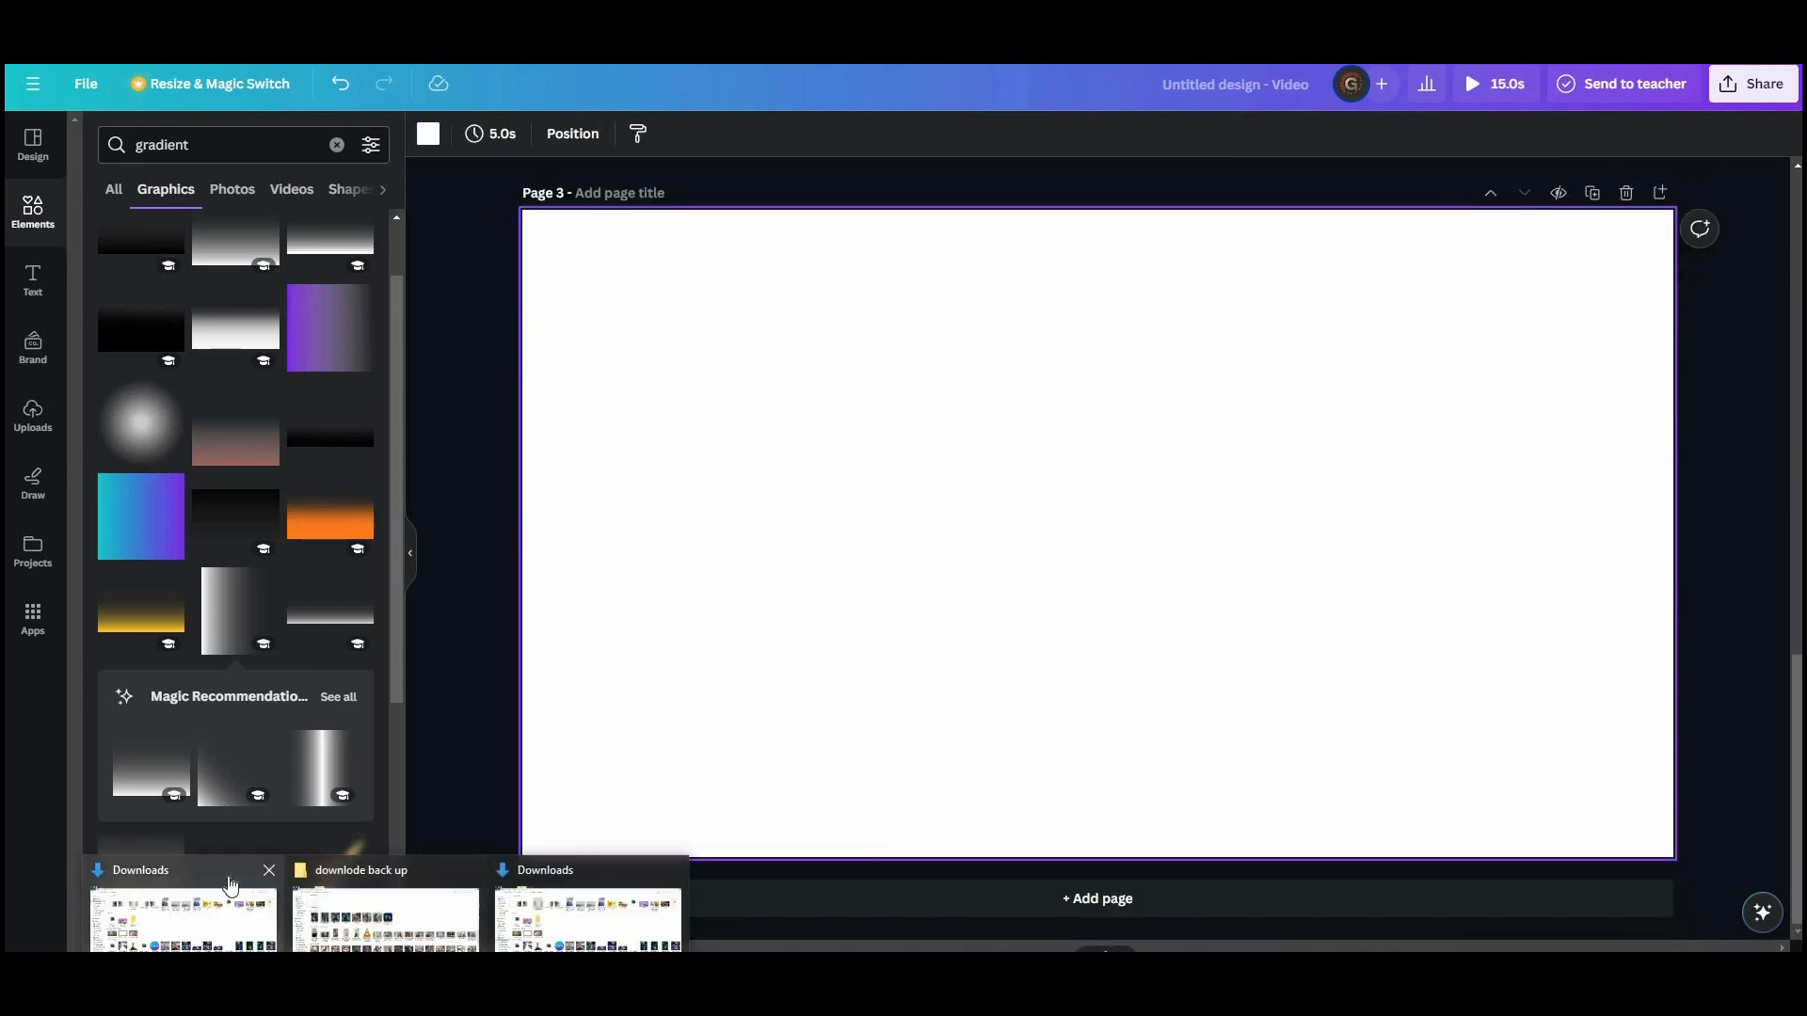
click(229, 894)
click(318, 216)
drag(303, 267, 188, 597)
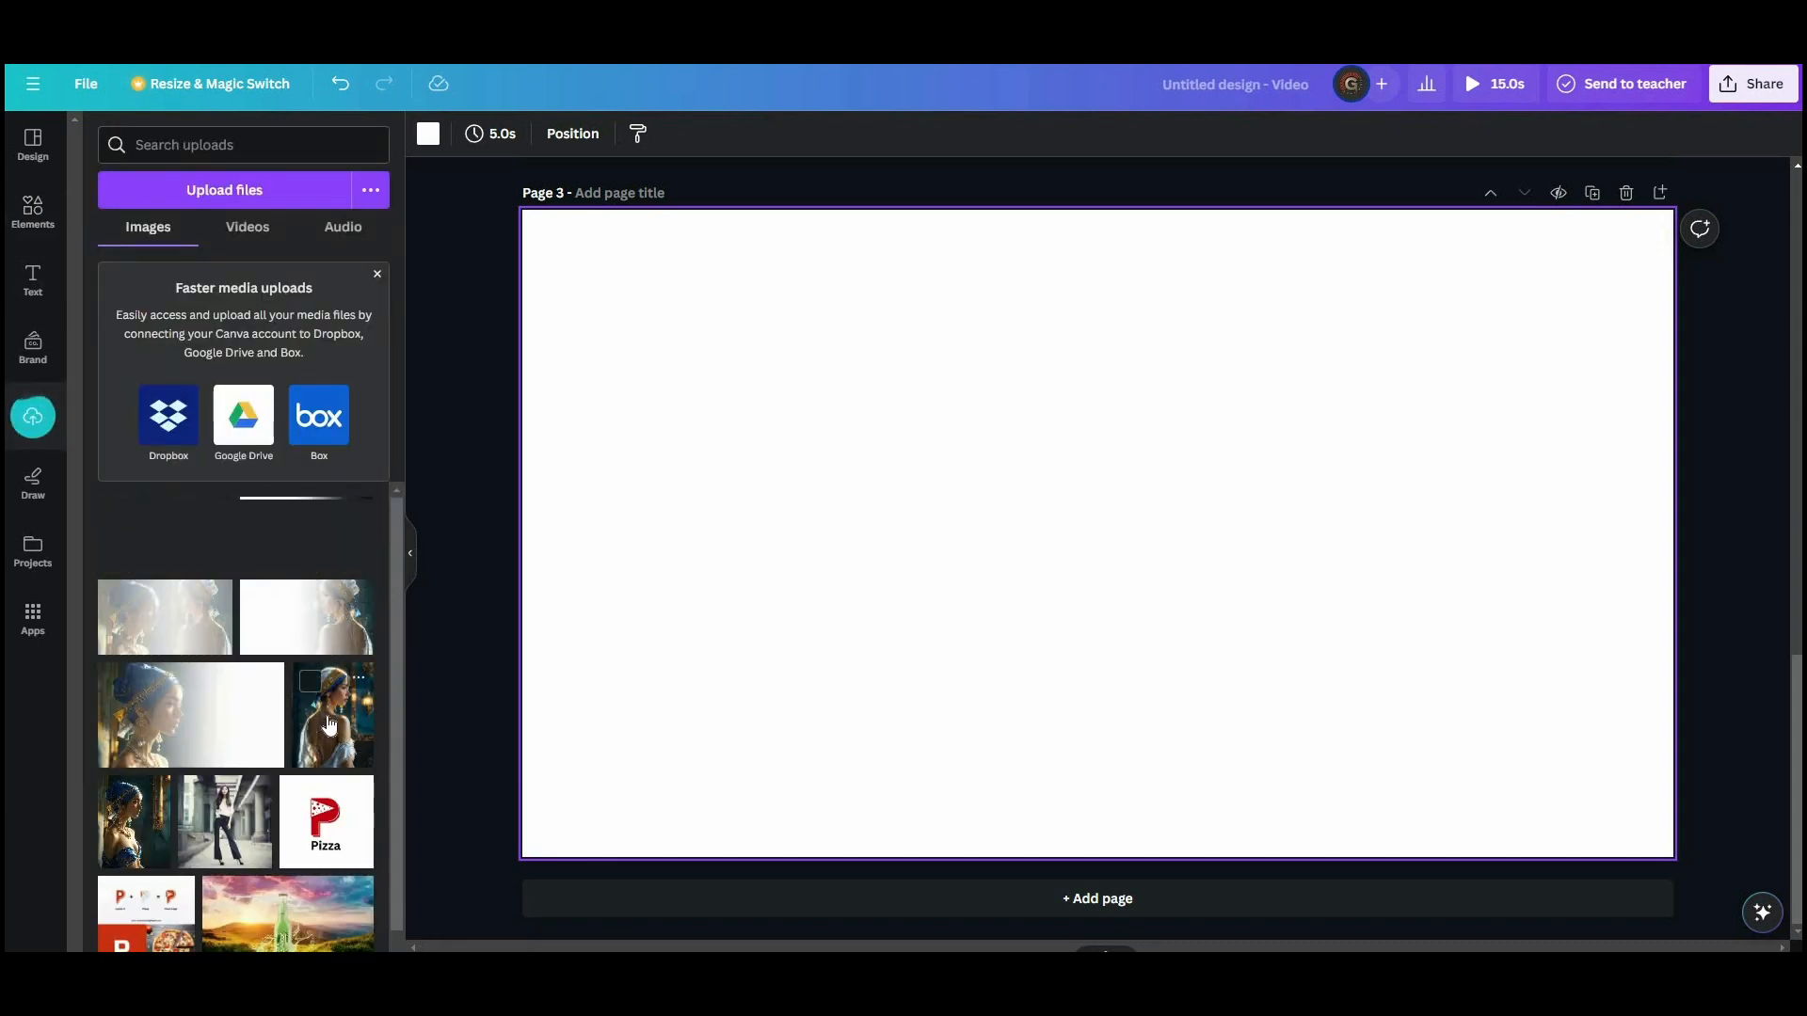
Place uploaded image 1 on page 3 and enlarge it to cover the whole page at 1,920 × 1,080
click(224, 555)
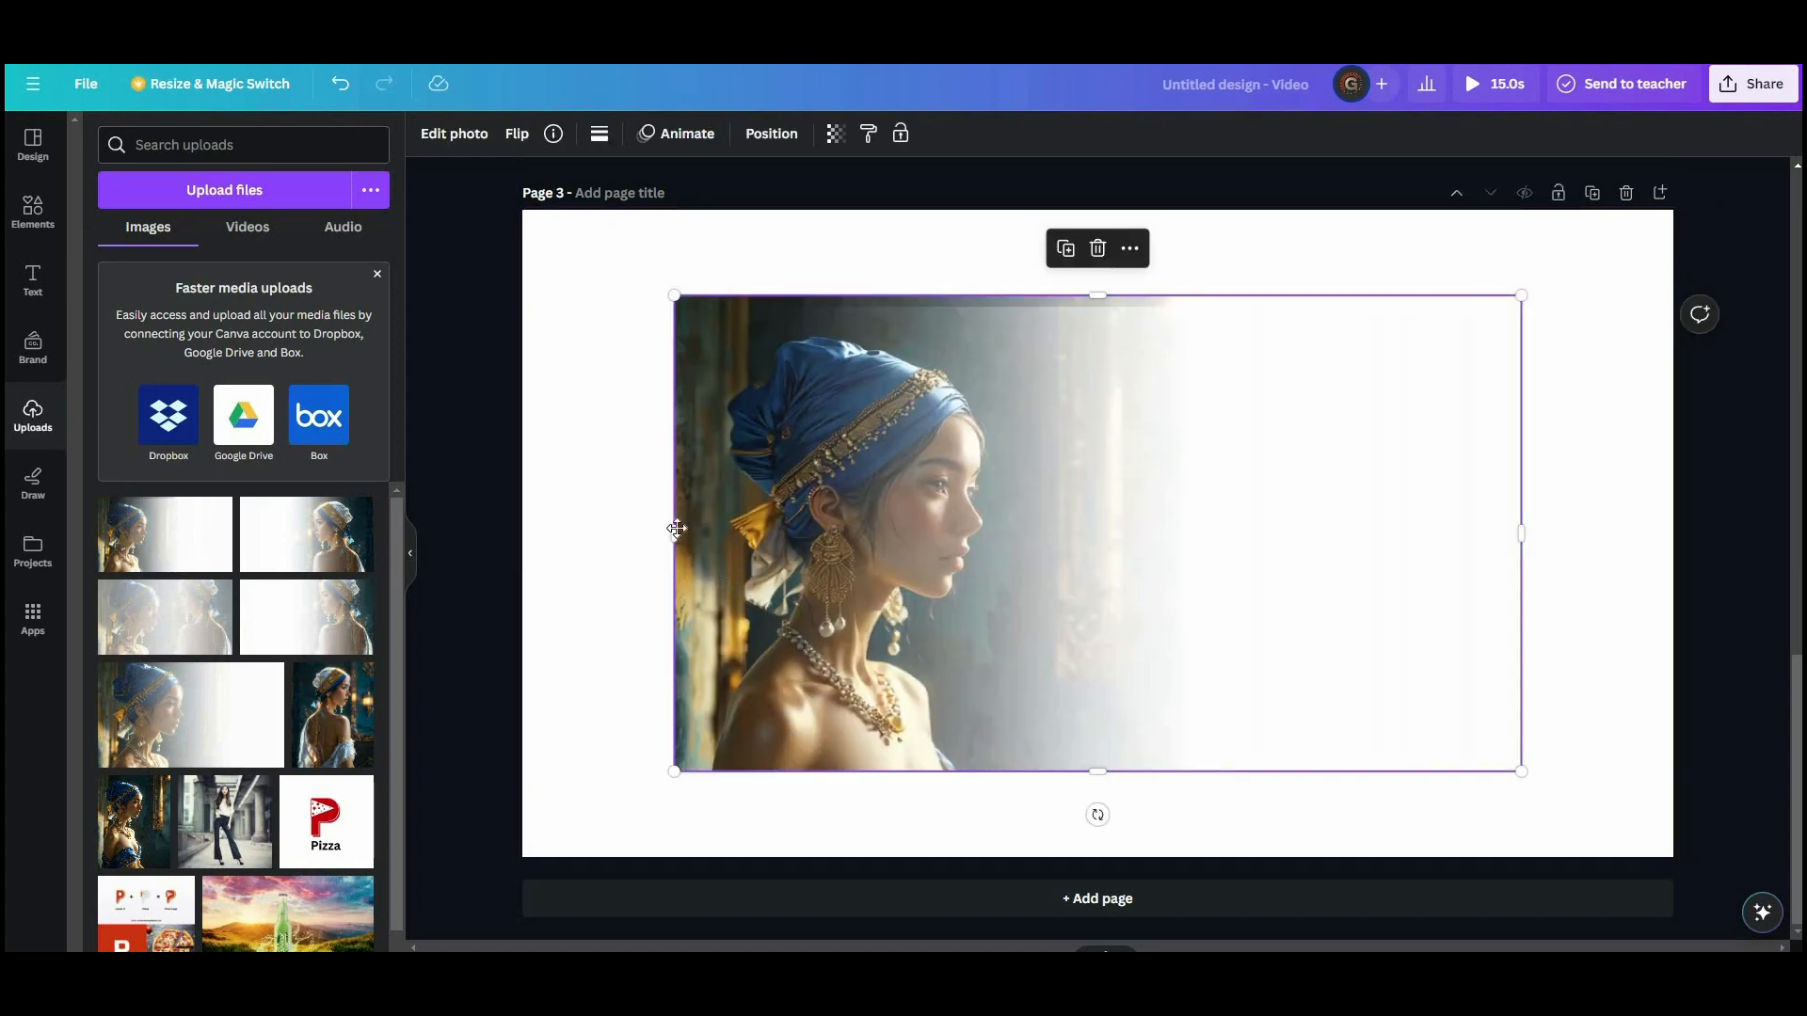
drag(704, 568, 563, 489)
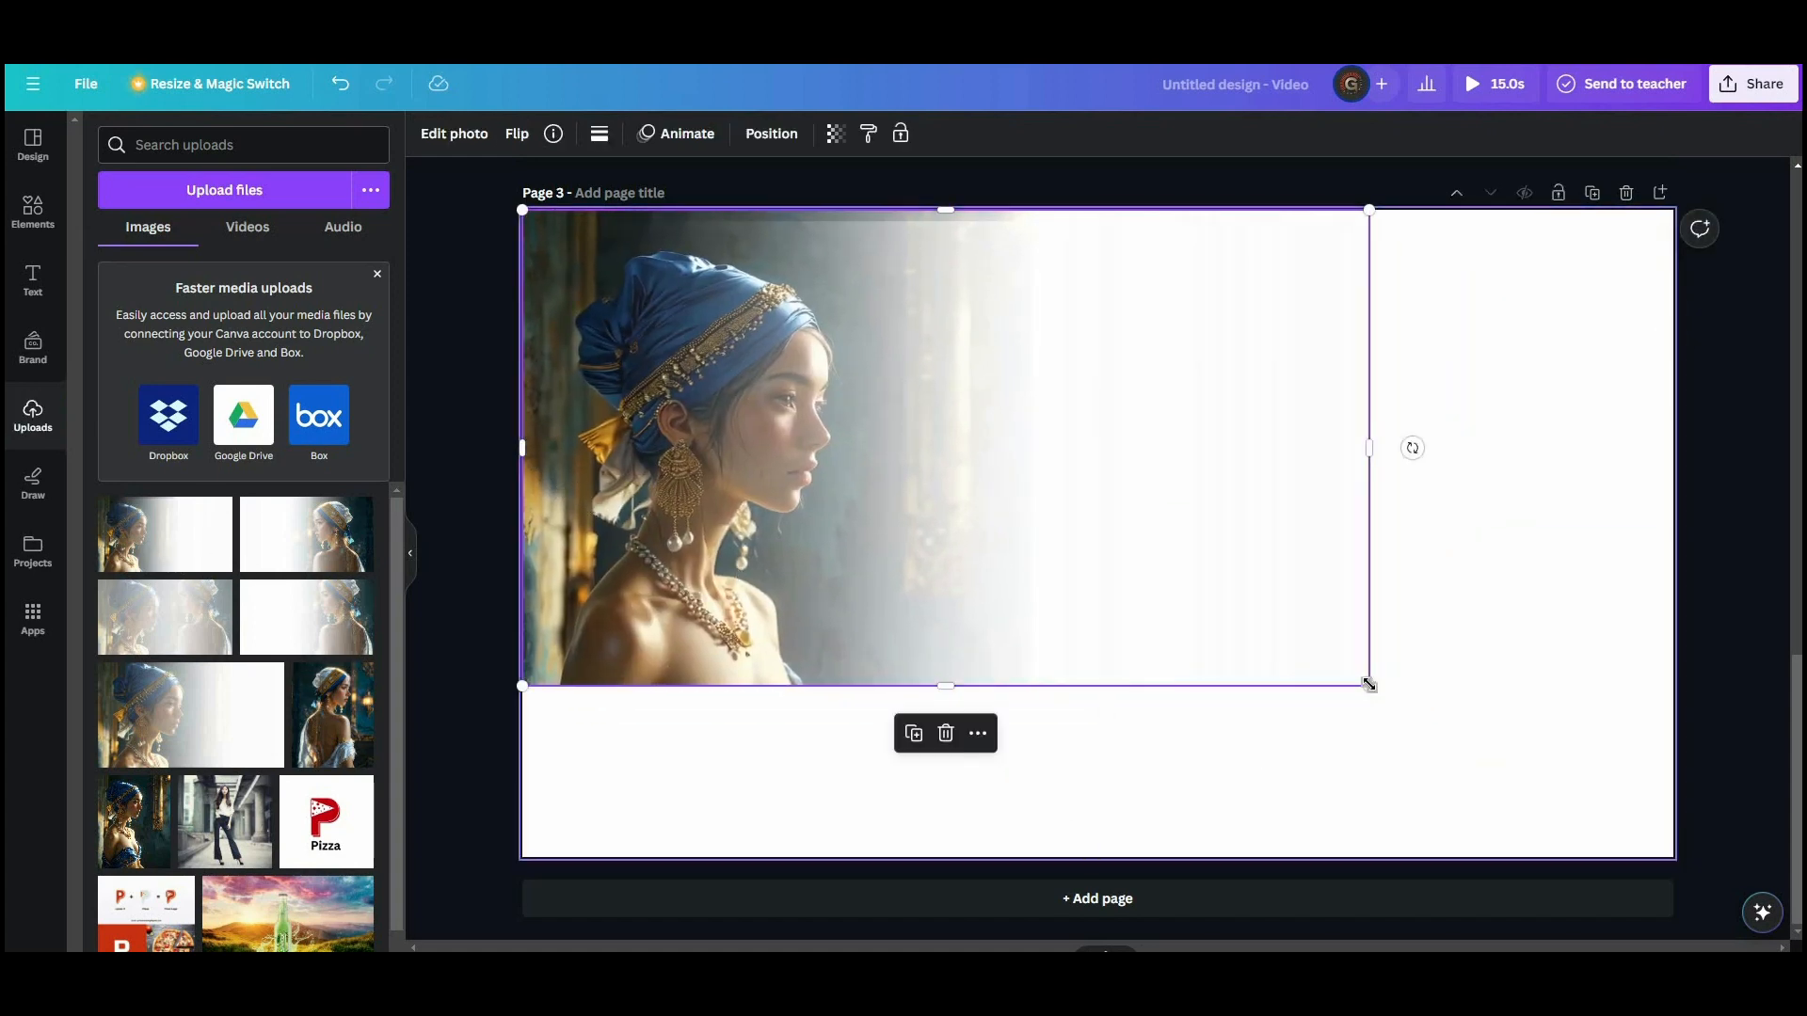
drag(1370, 686, 1671, 852)
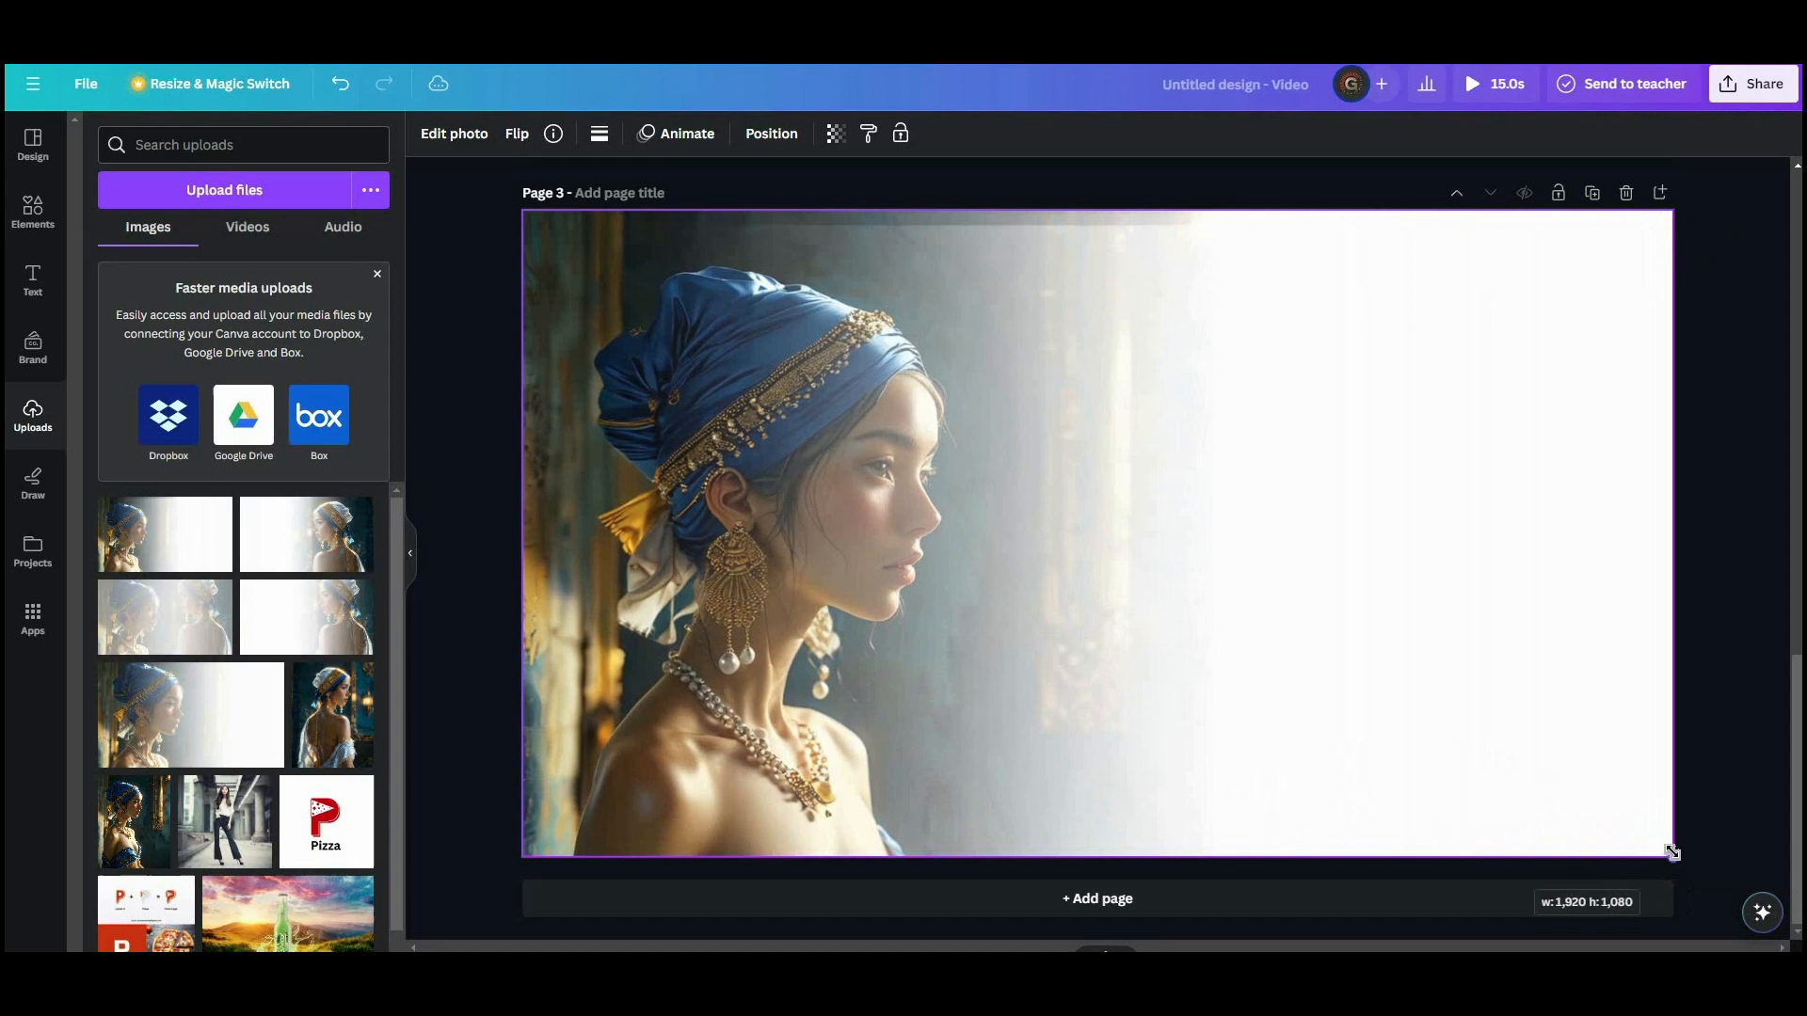
Place uploaded image 2 over the first one on page 3 and enlarge it to cover the whole page
click(328, 550)
drag(1175, 637, 1337, 554)
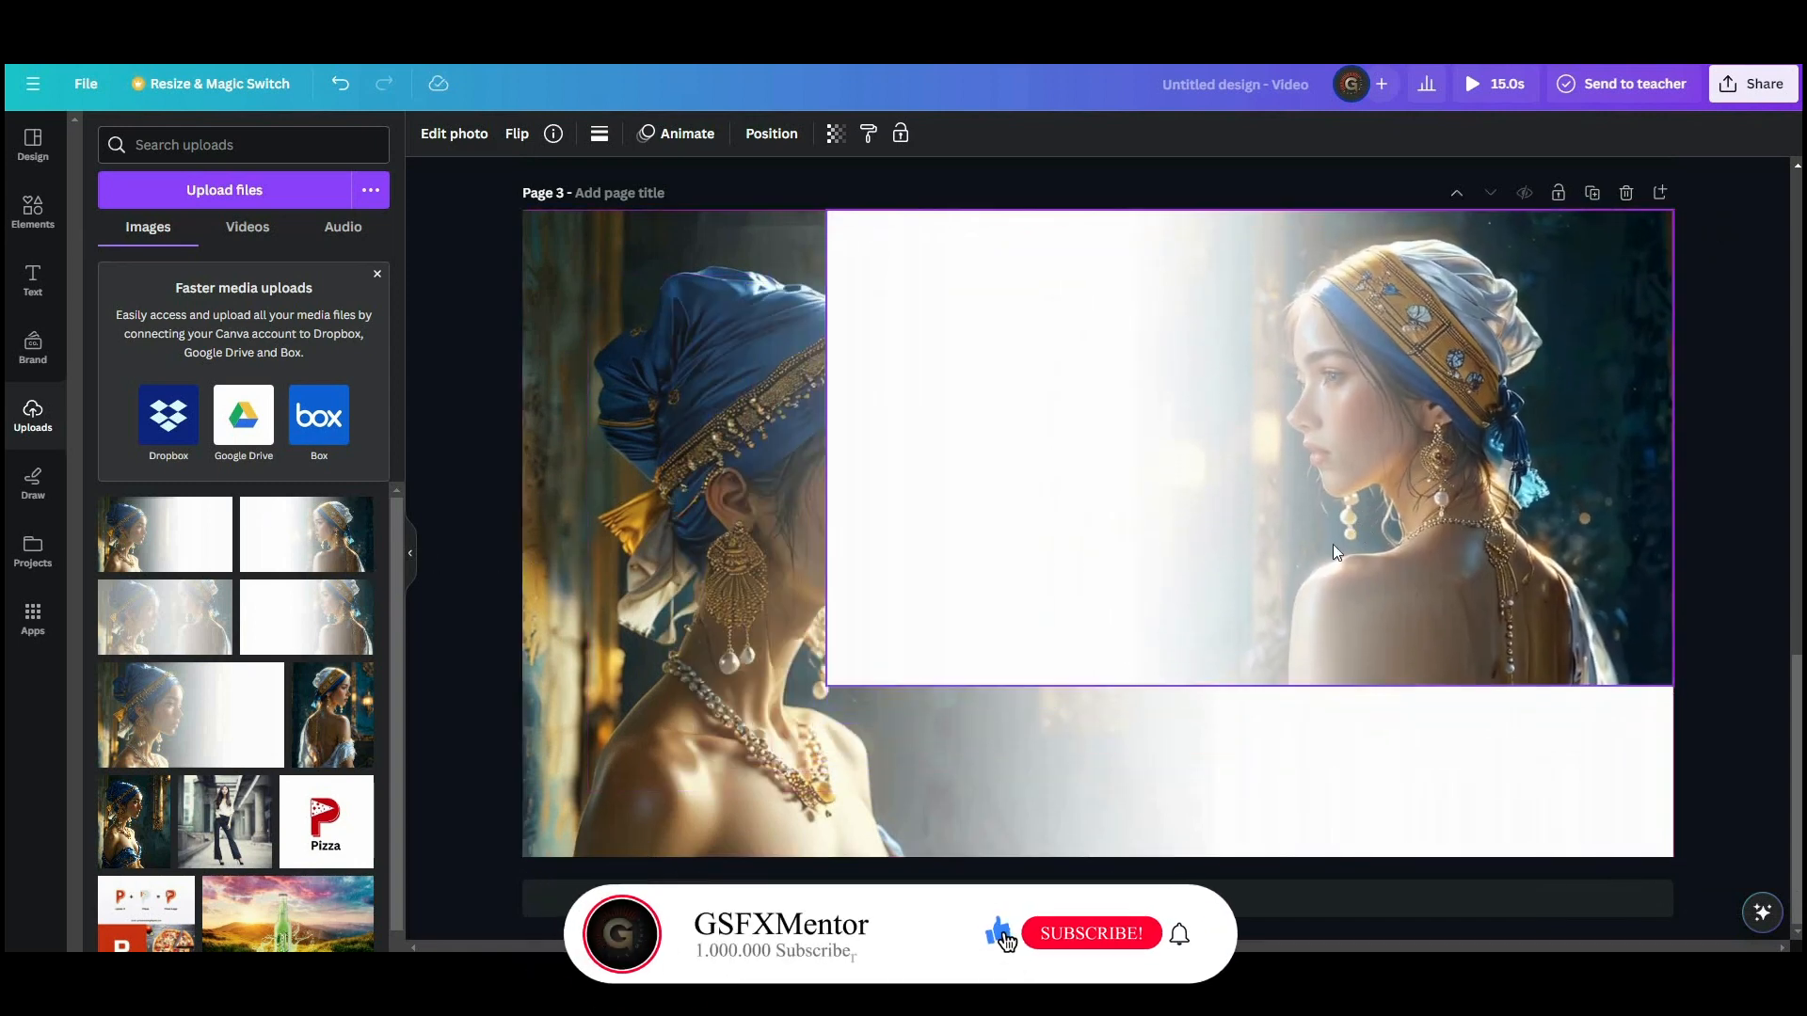
drag(826, 685, 522, 858)
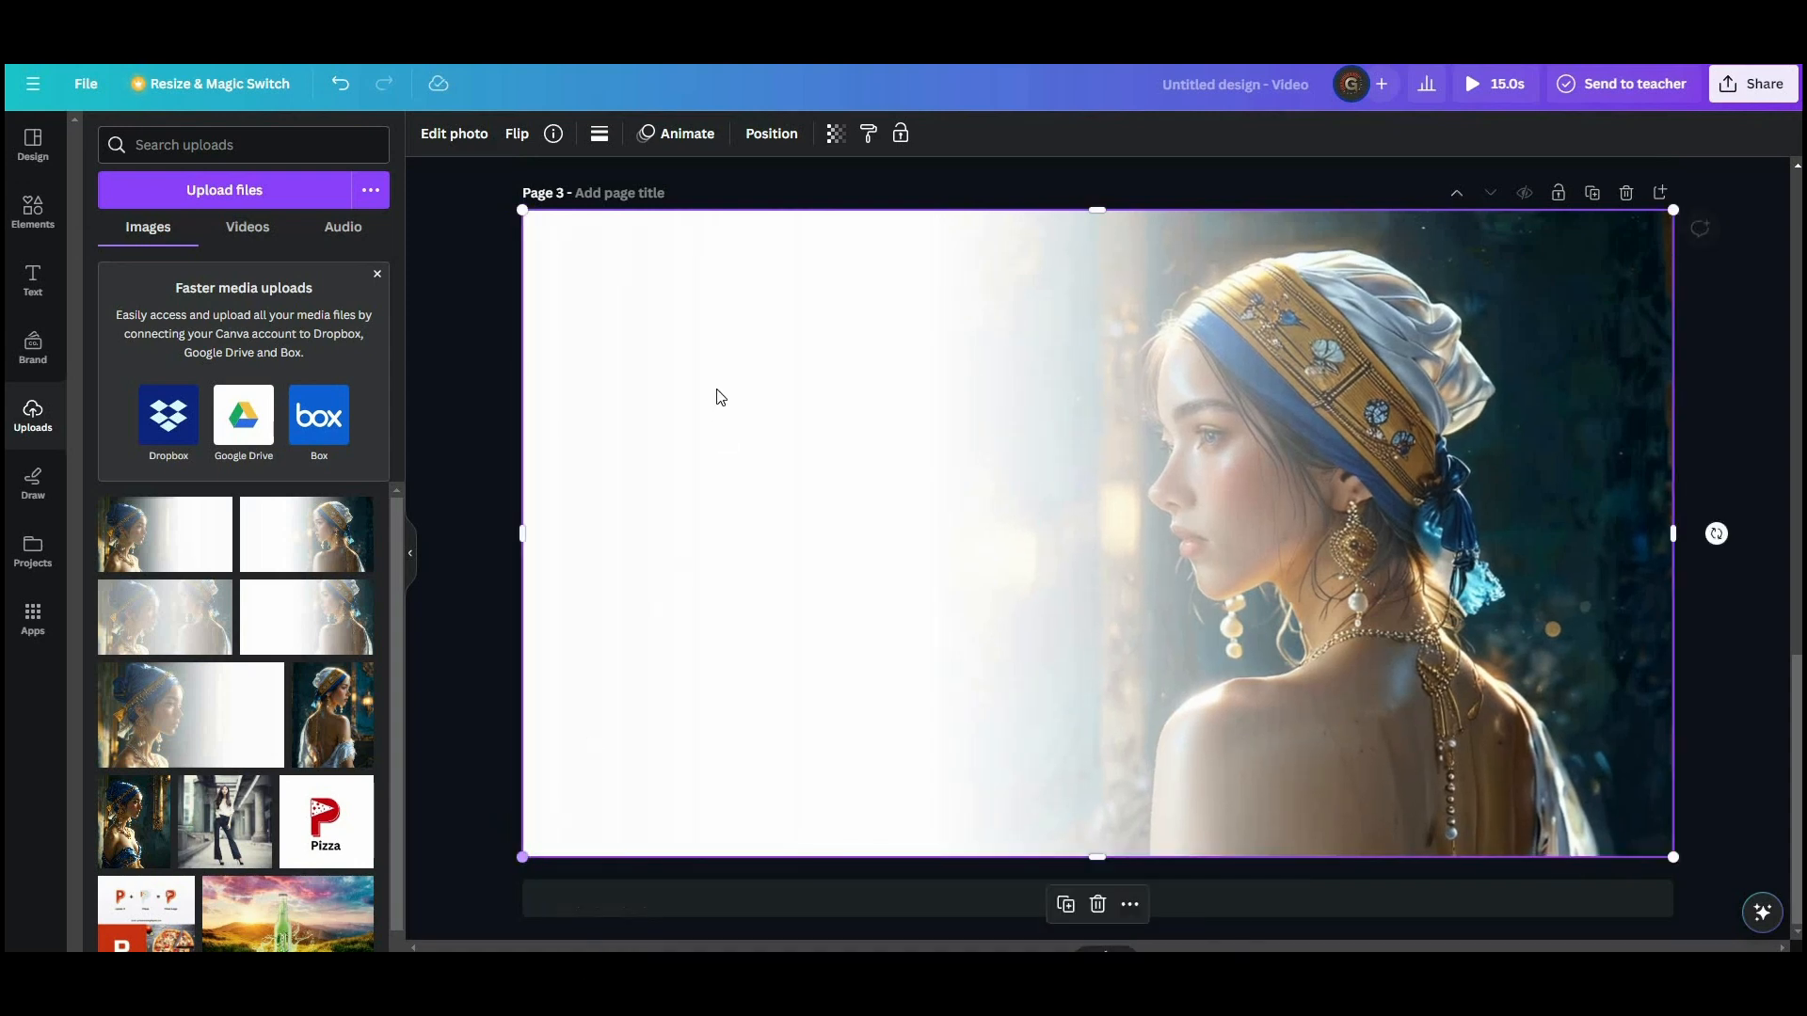
Set the transparency of the upper portrait image on page 3 to 50
click(835, 133)
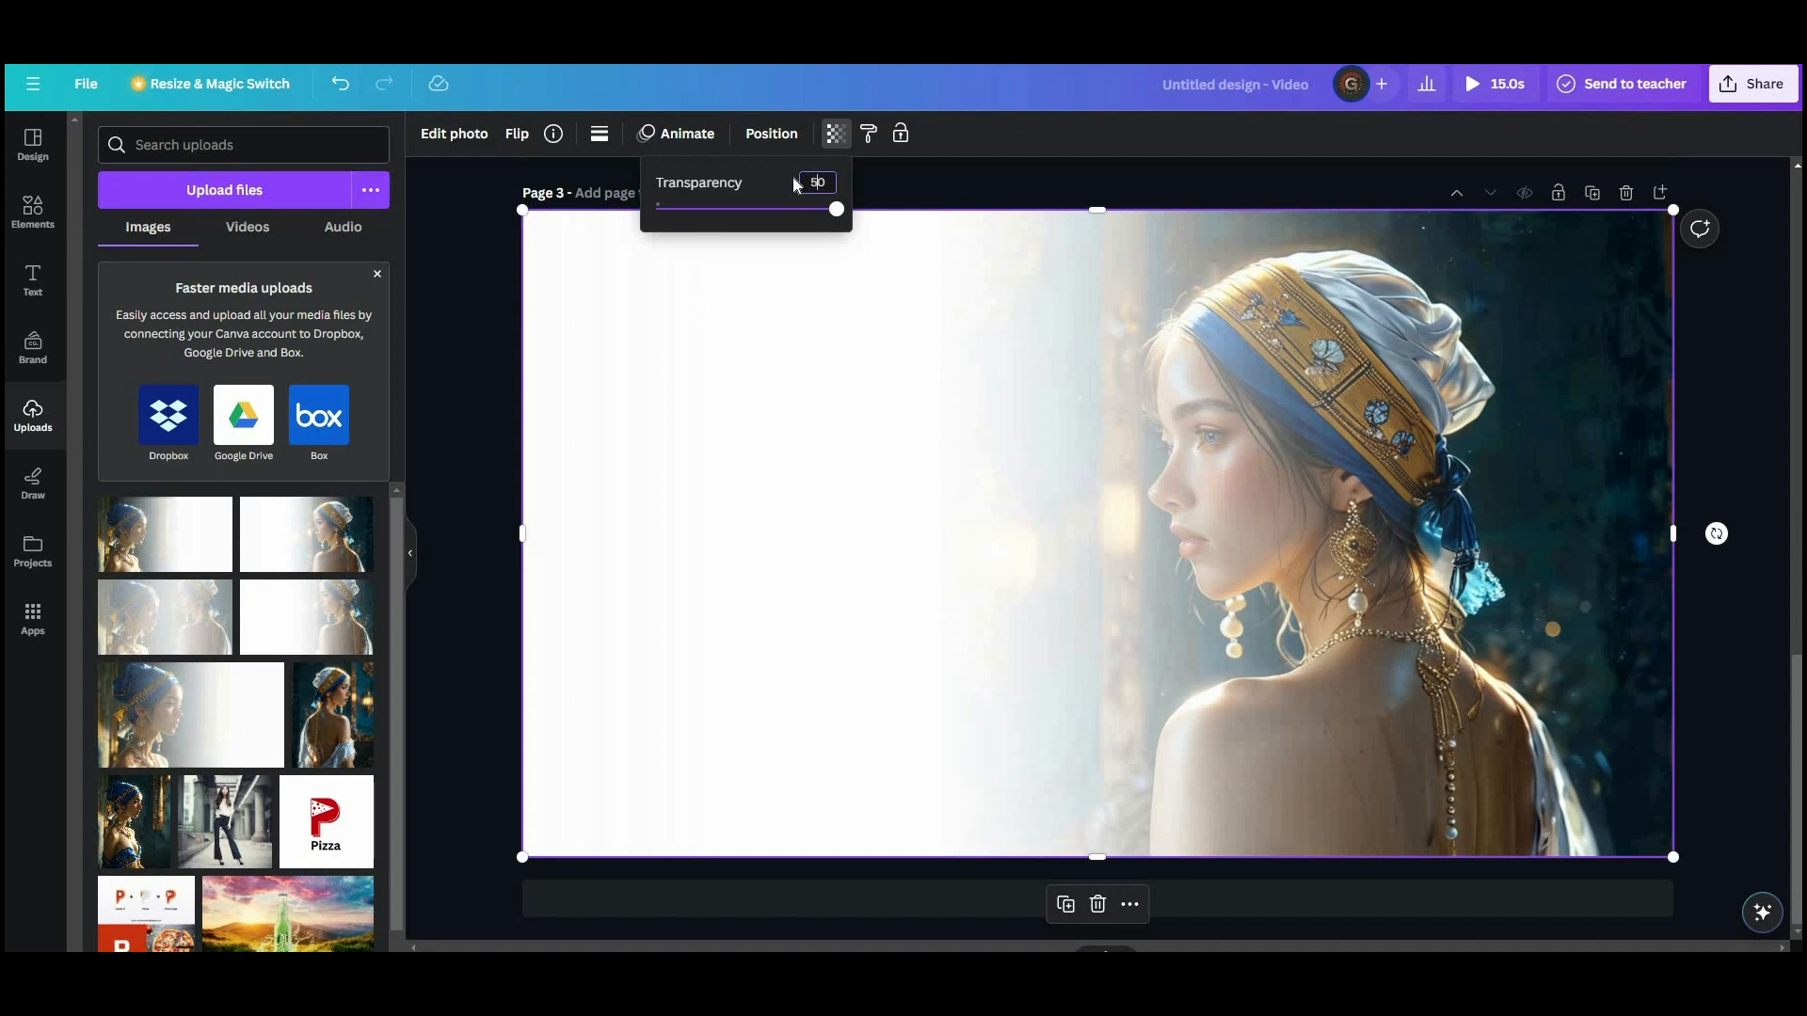
key(Return)
click(1684, 671)
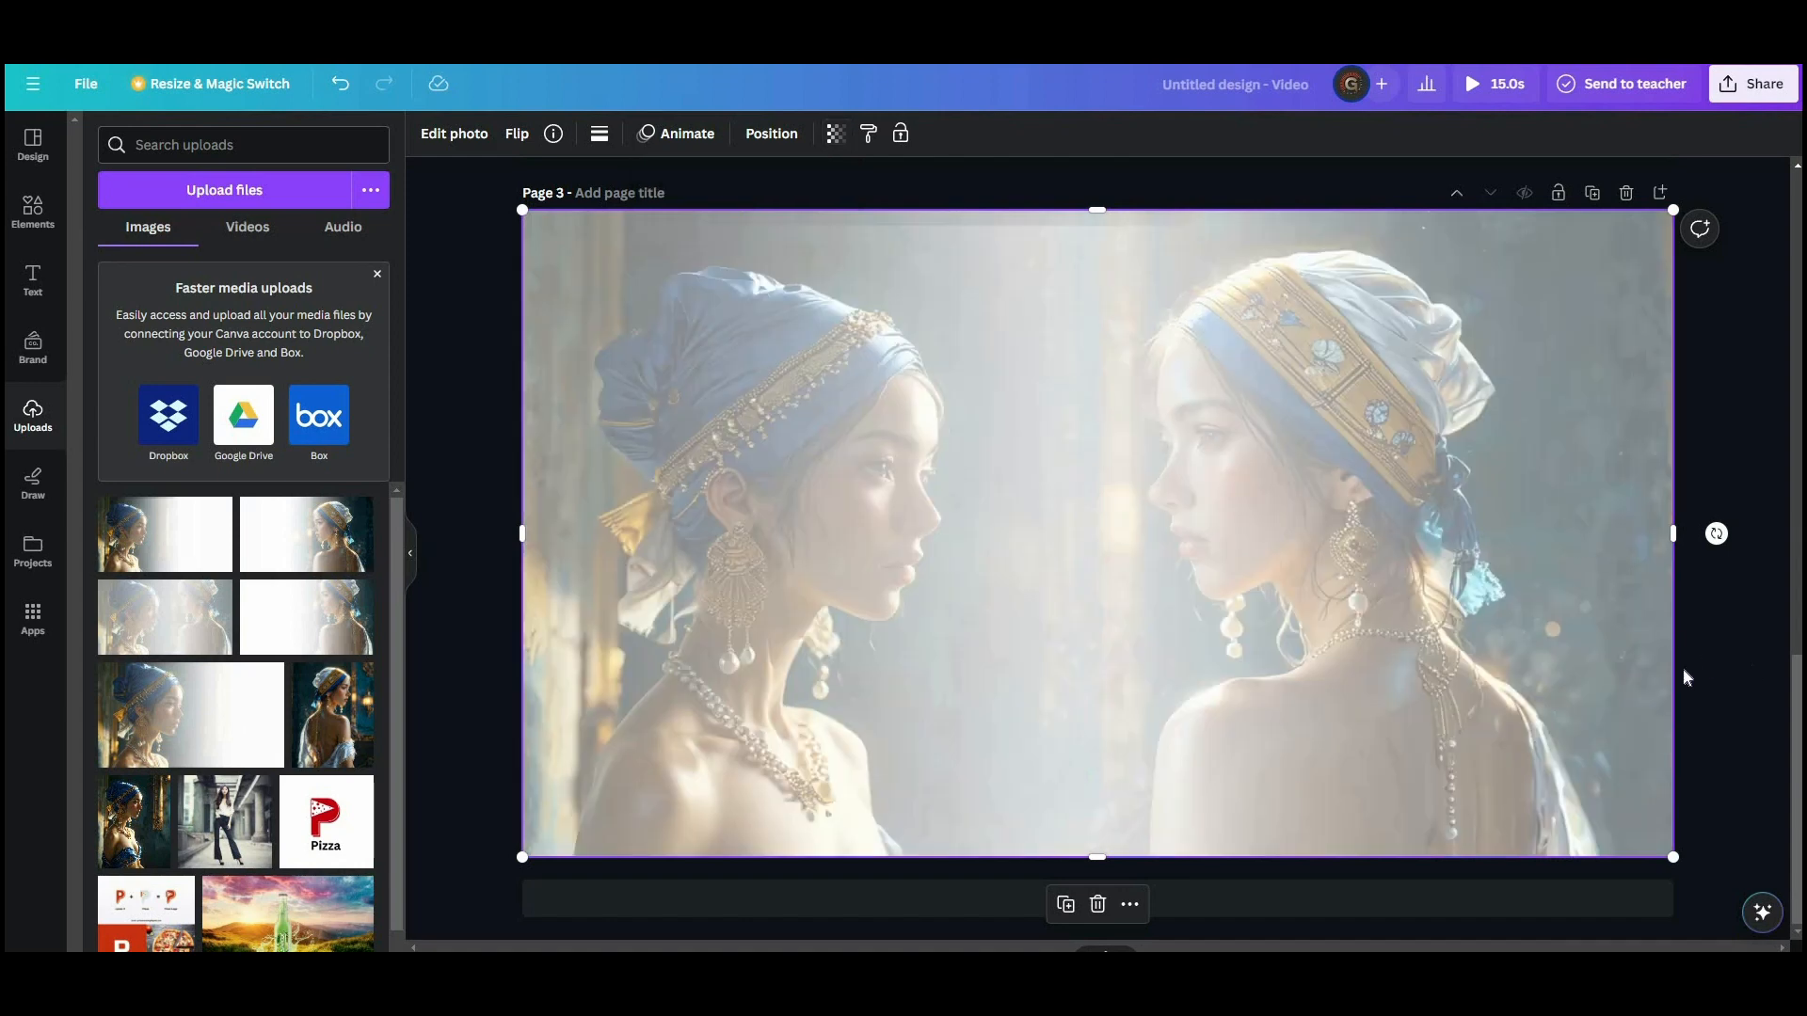
Set the blended design's download to PNG with a transparent background
scroll(1403, 548, up, 1)
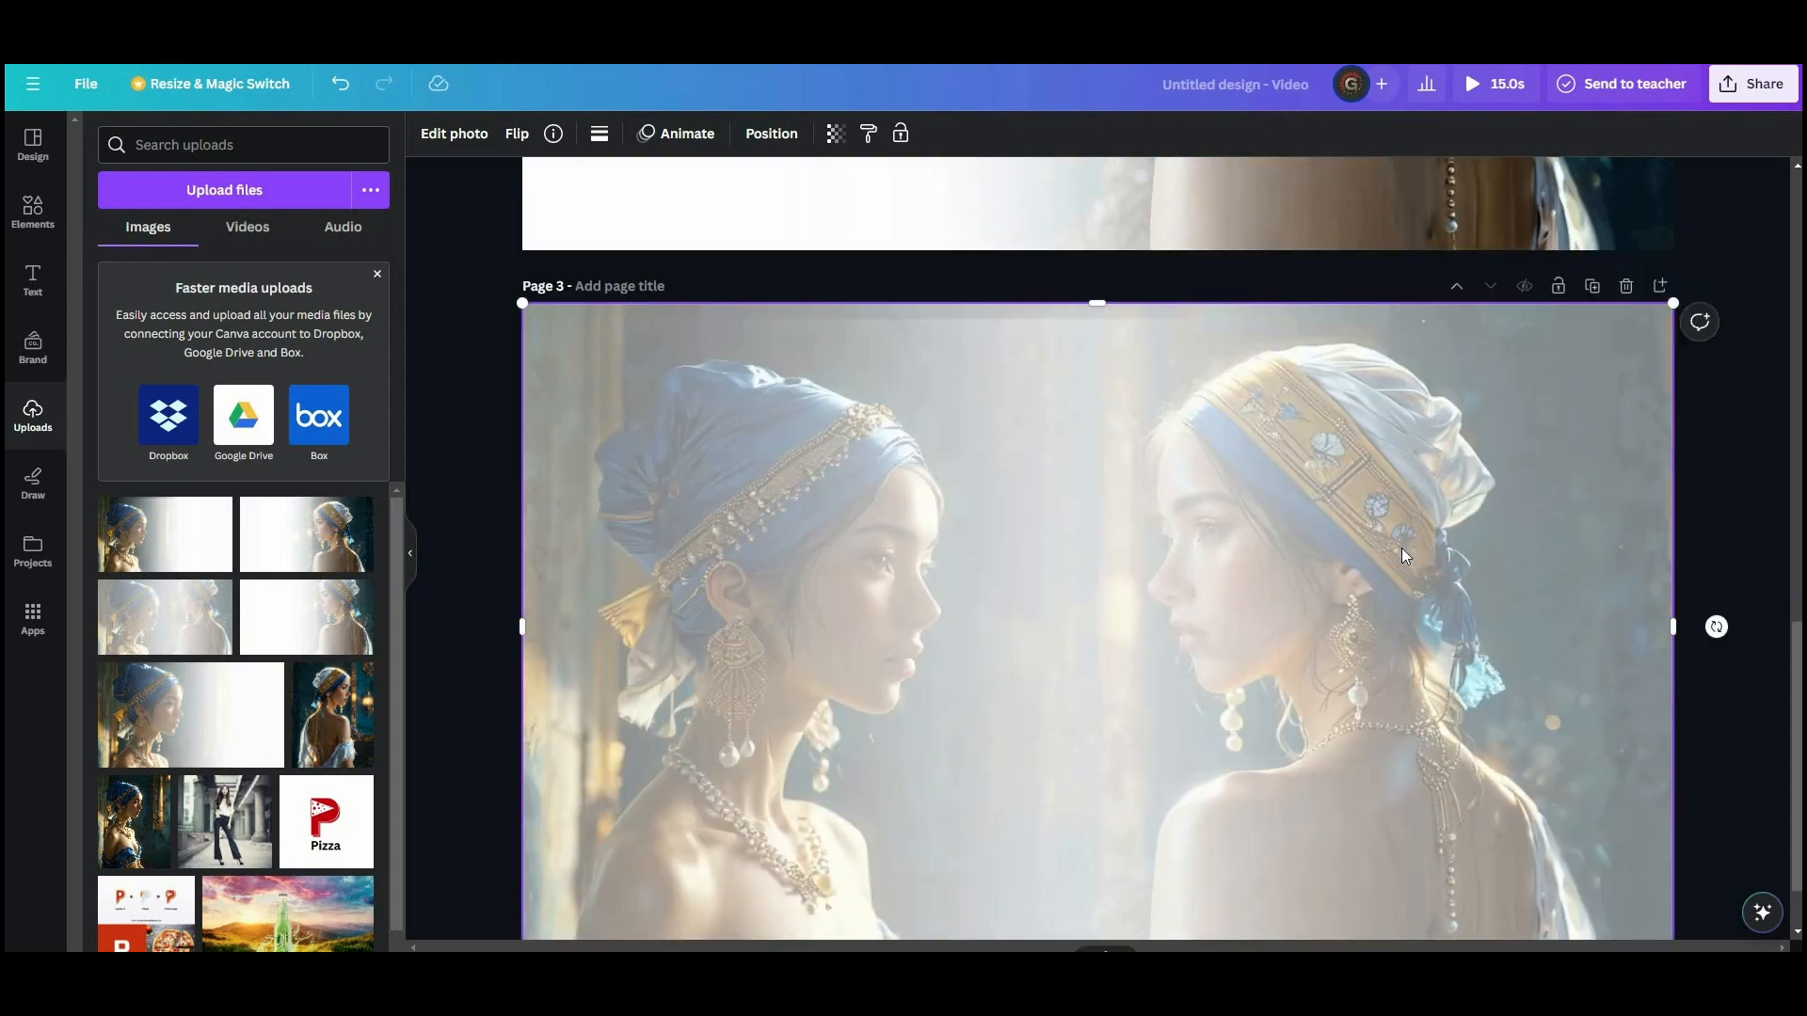
scroll(1402, 547, down, 1)
click(1752, 89)
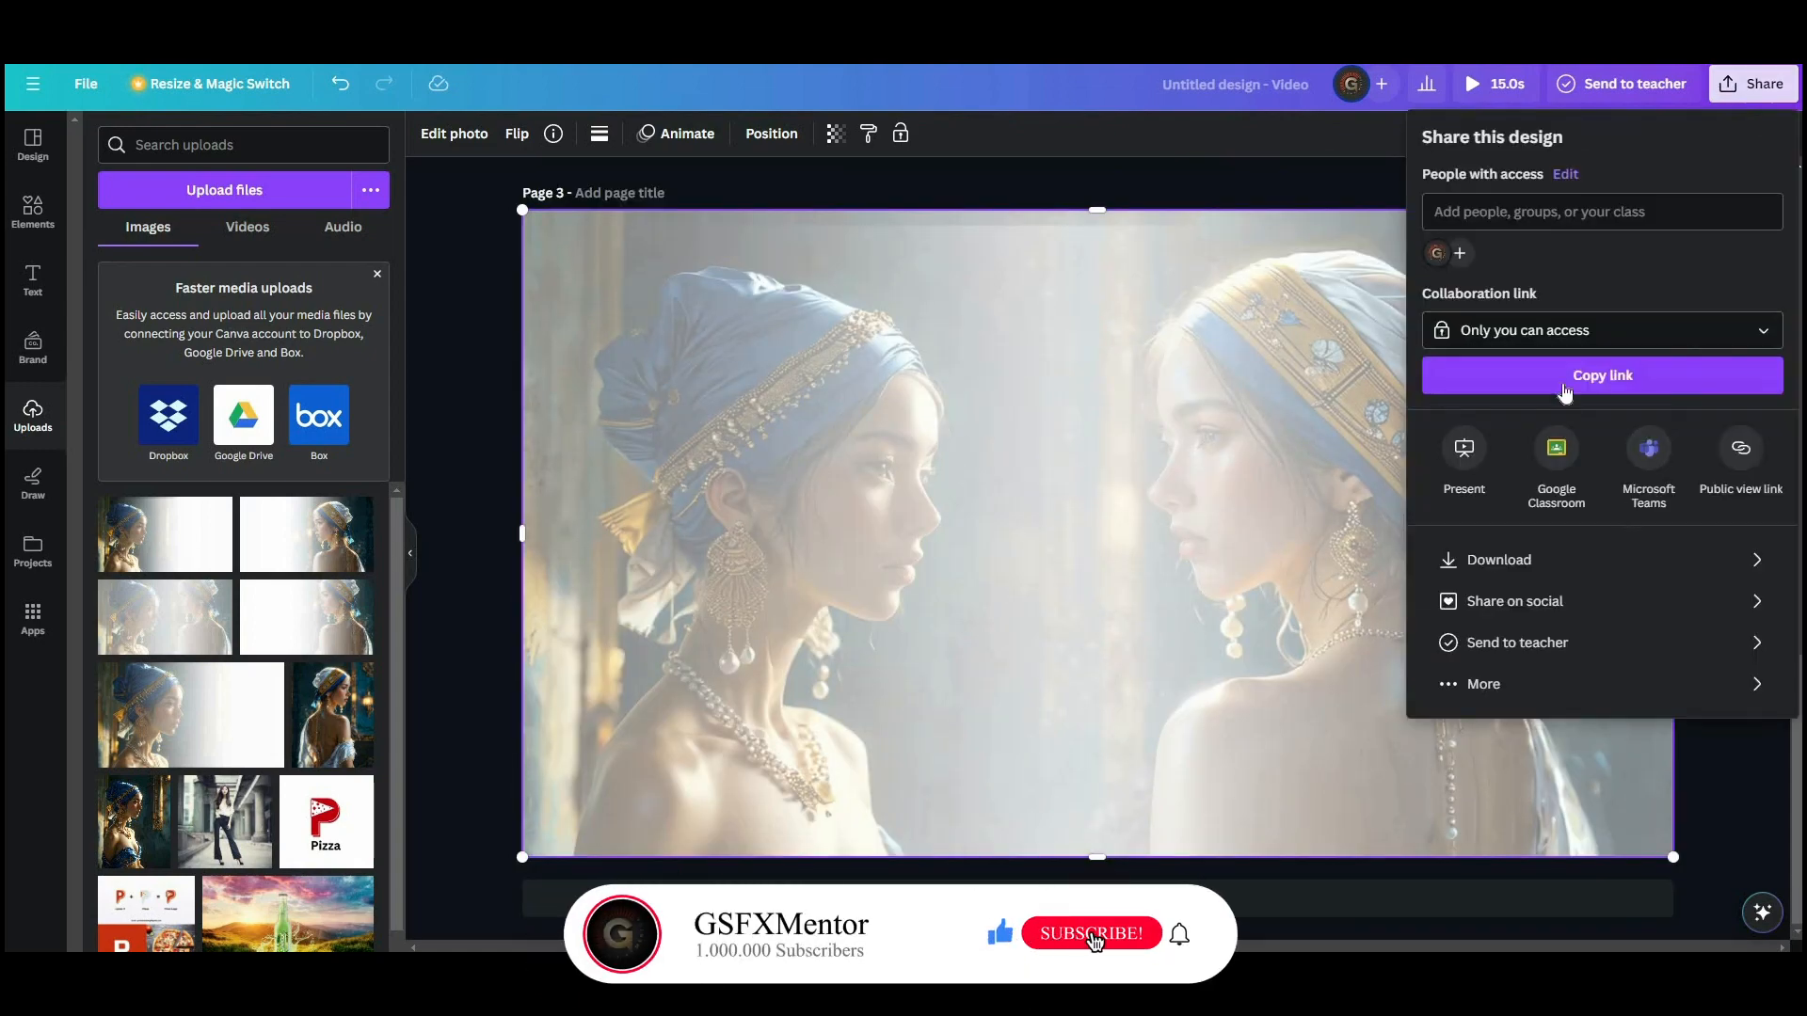
click(1468, 560)
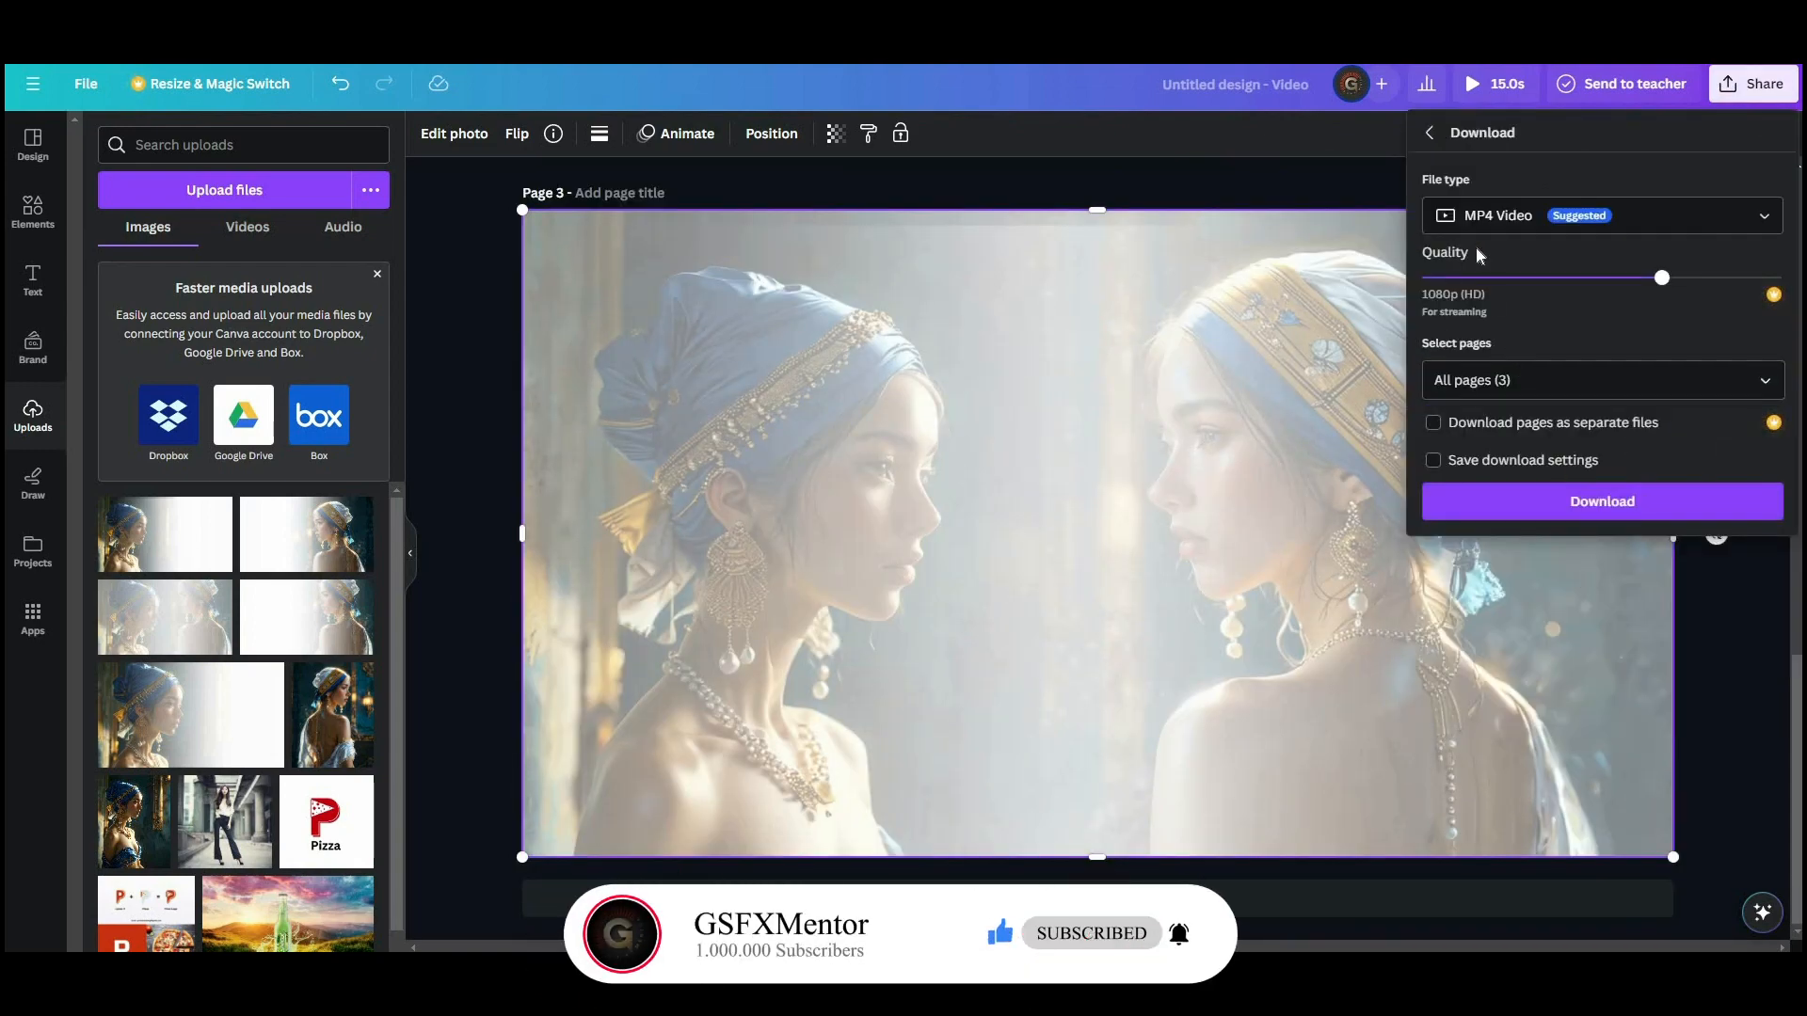
click(1497, 215)
click(1491, 330)
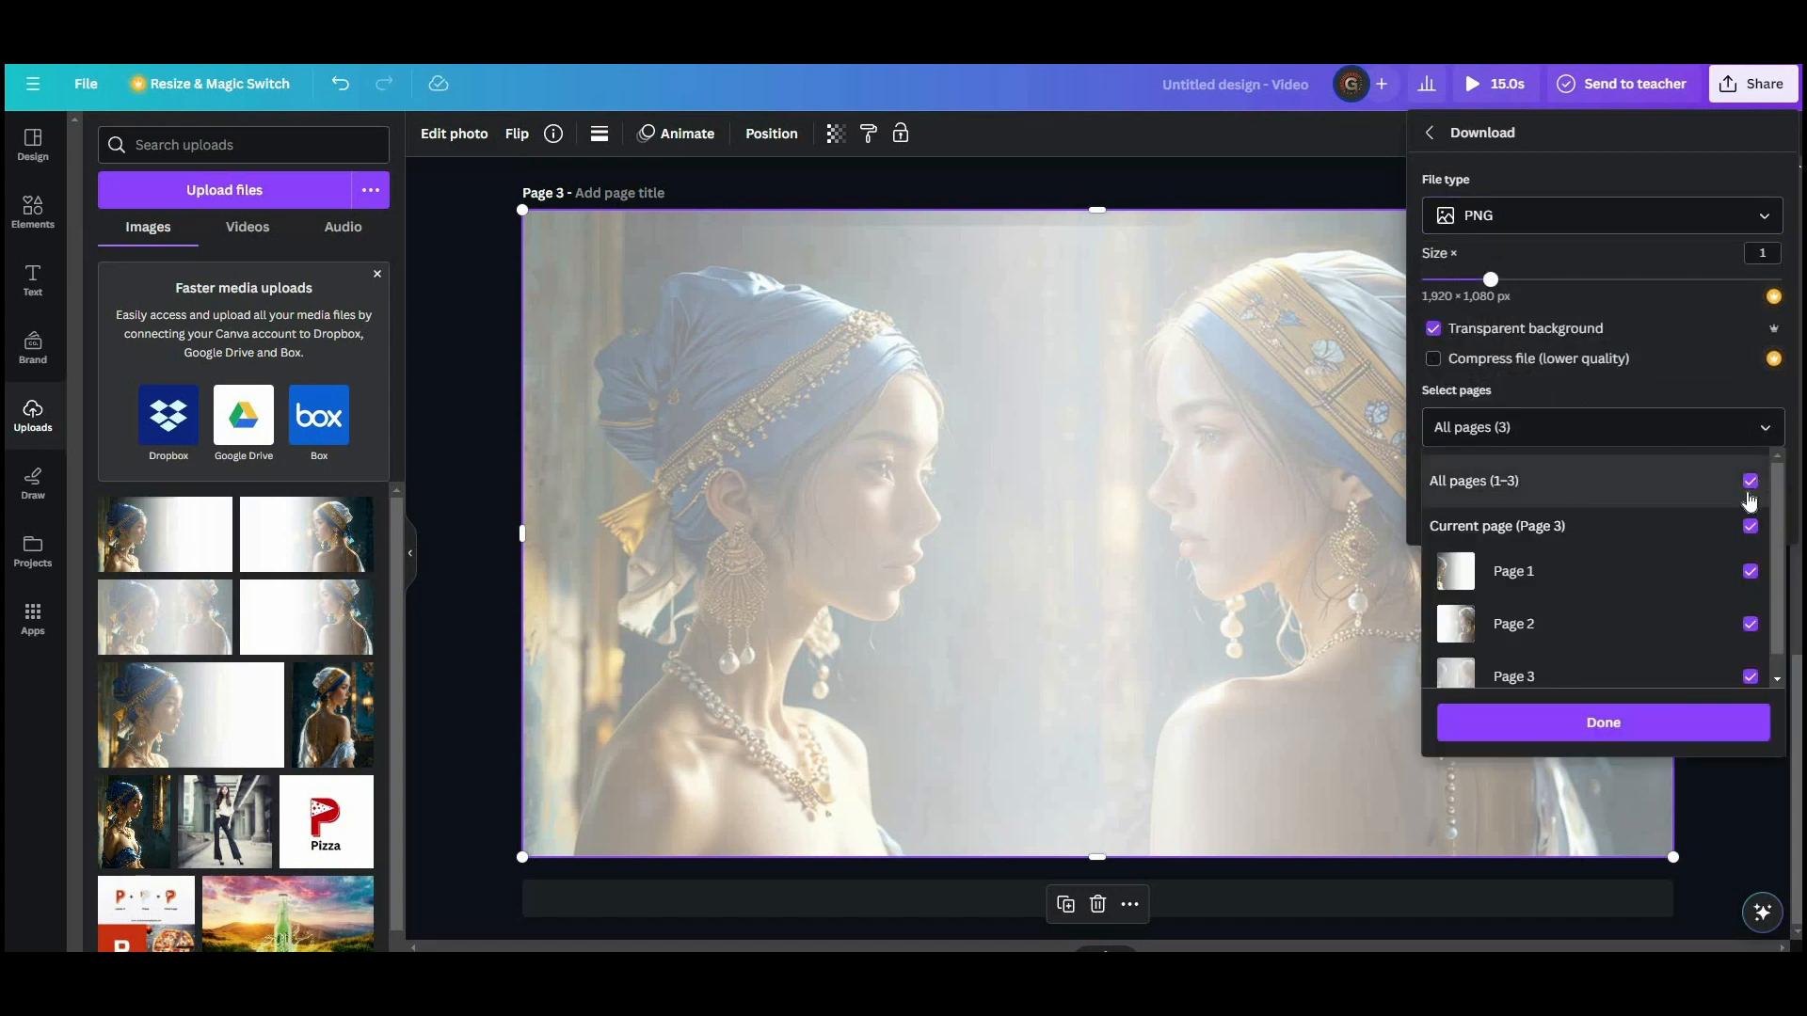
Limit the download to page 3 only and save the PNG in Downloads with the file name 3
click(1750, 481)
click(1749, 678)
click(1666, 727)
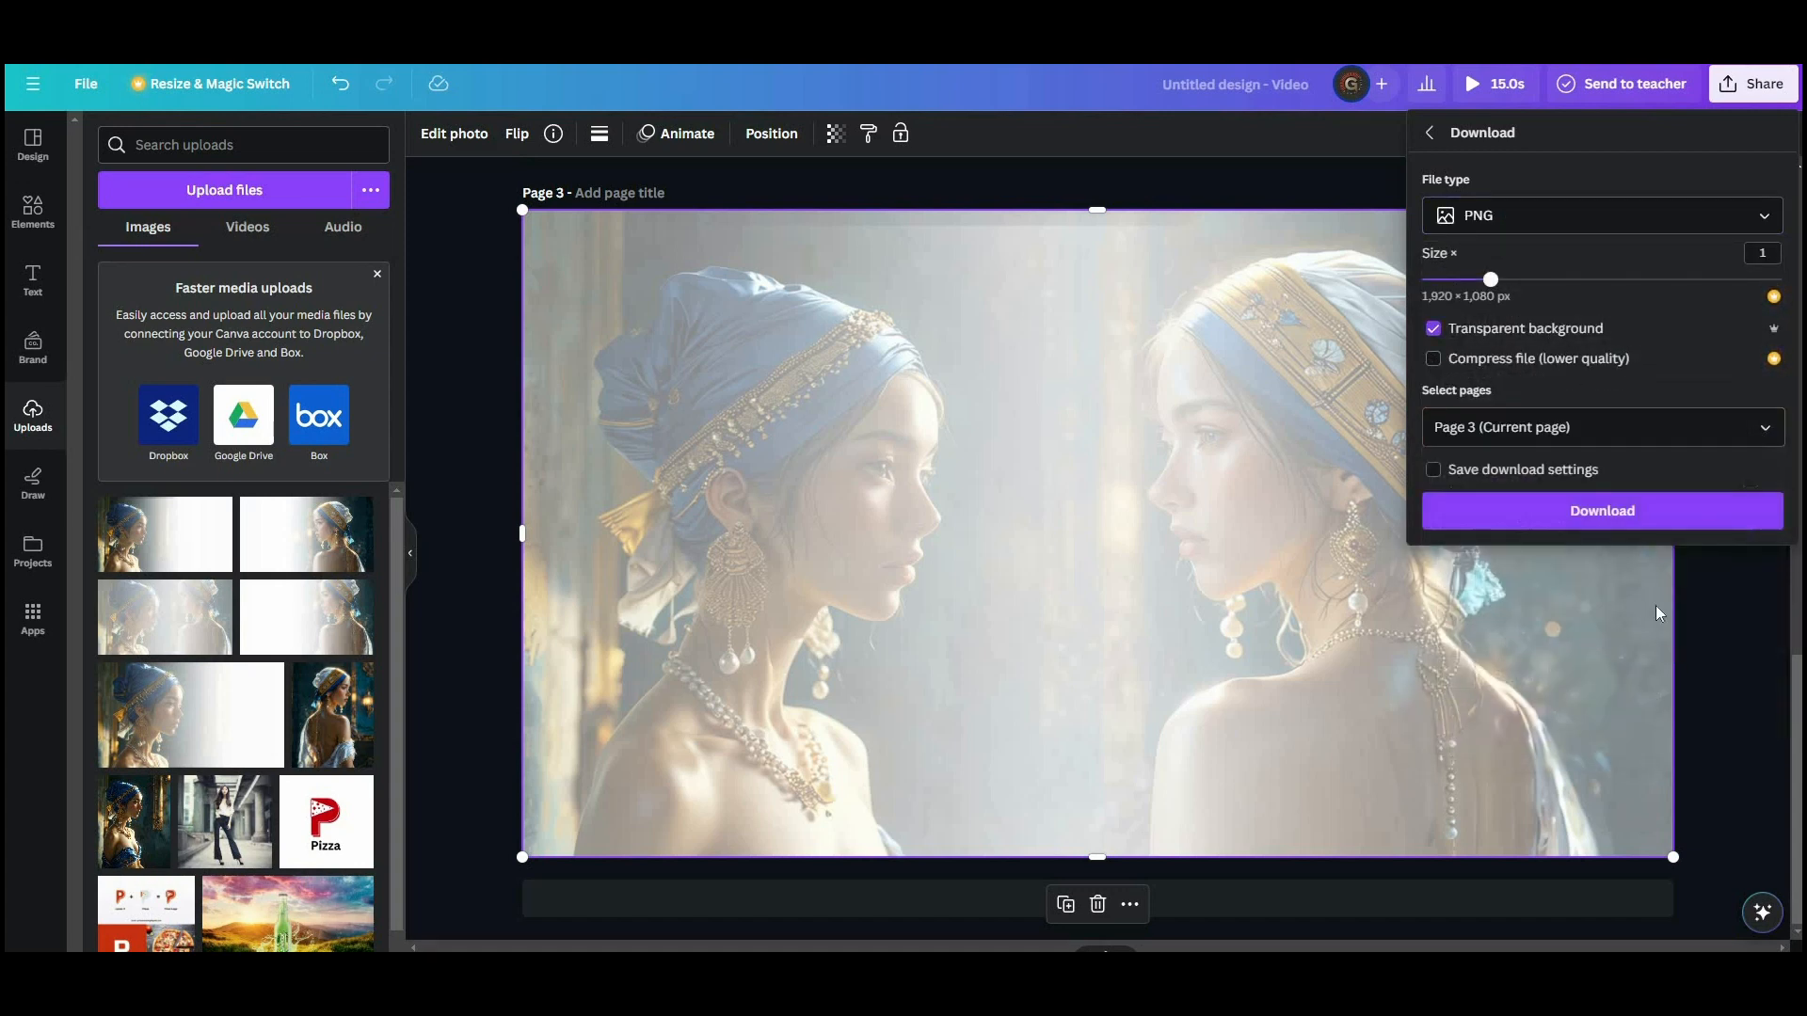
click(1599, 514)
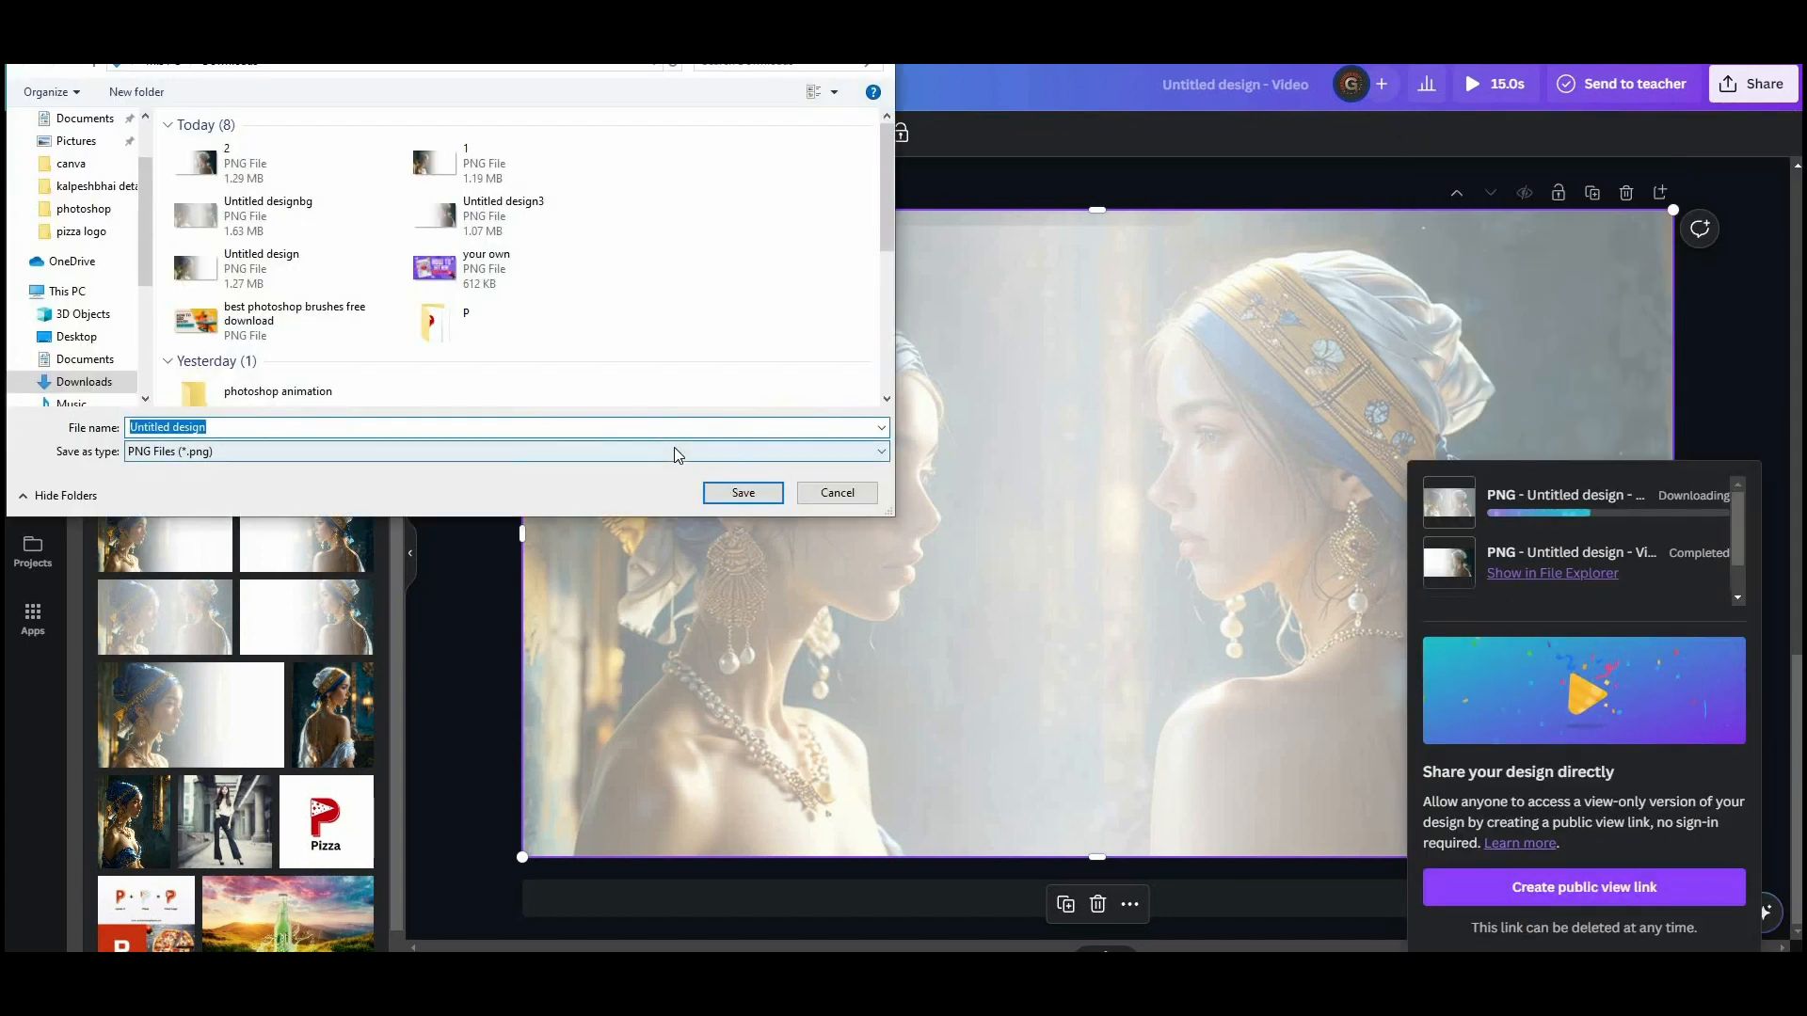
text(3)
key(Return)
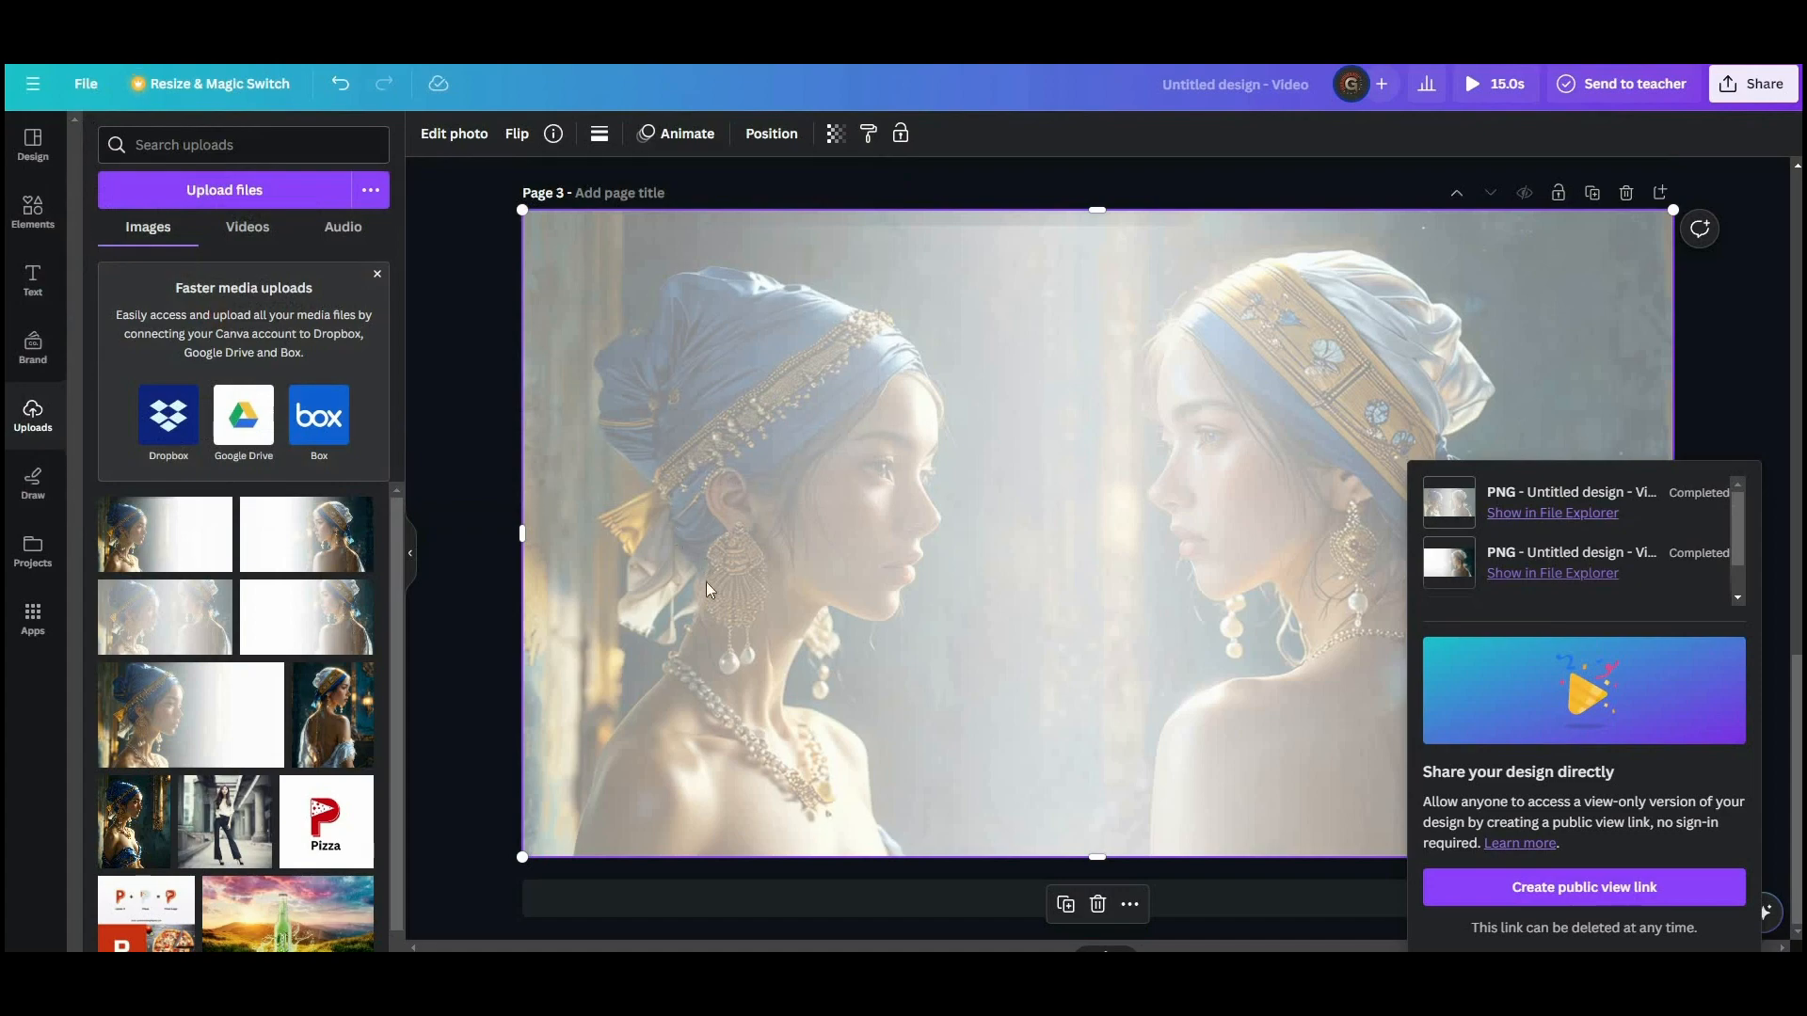
Upload the exported image 3 from the Downloads folder into the Canva uploads and add a blank page 4
mouse_move(388, 979)
click(582, 923)
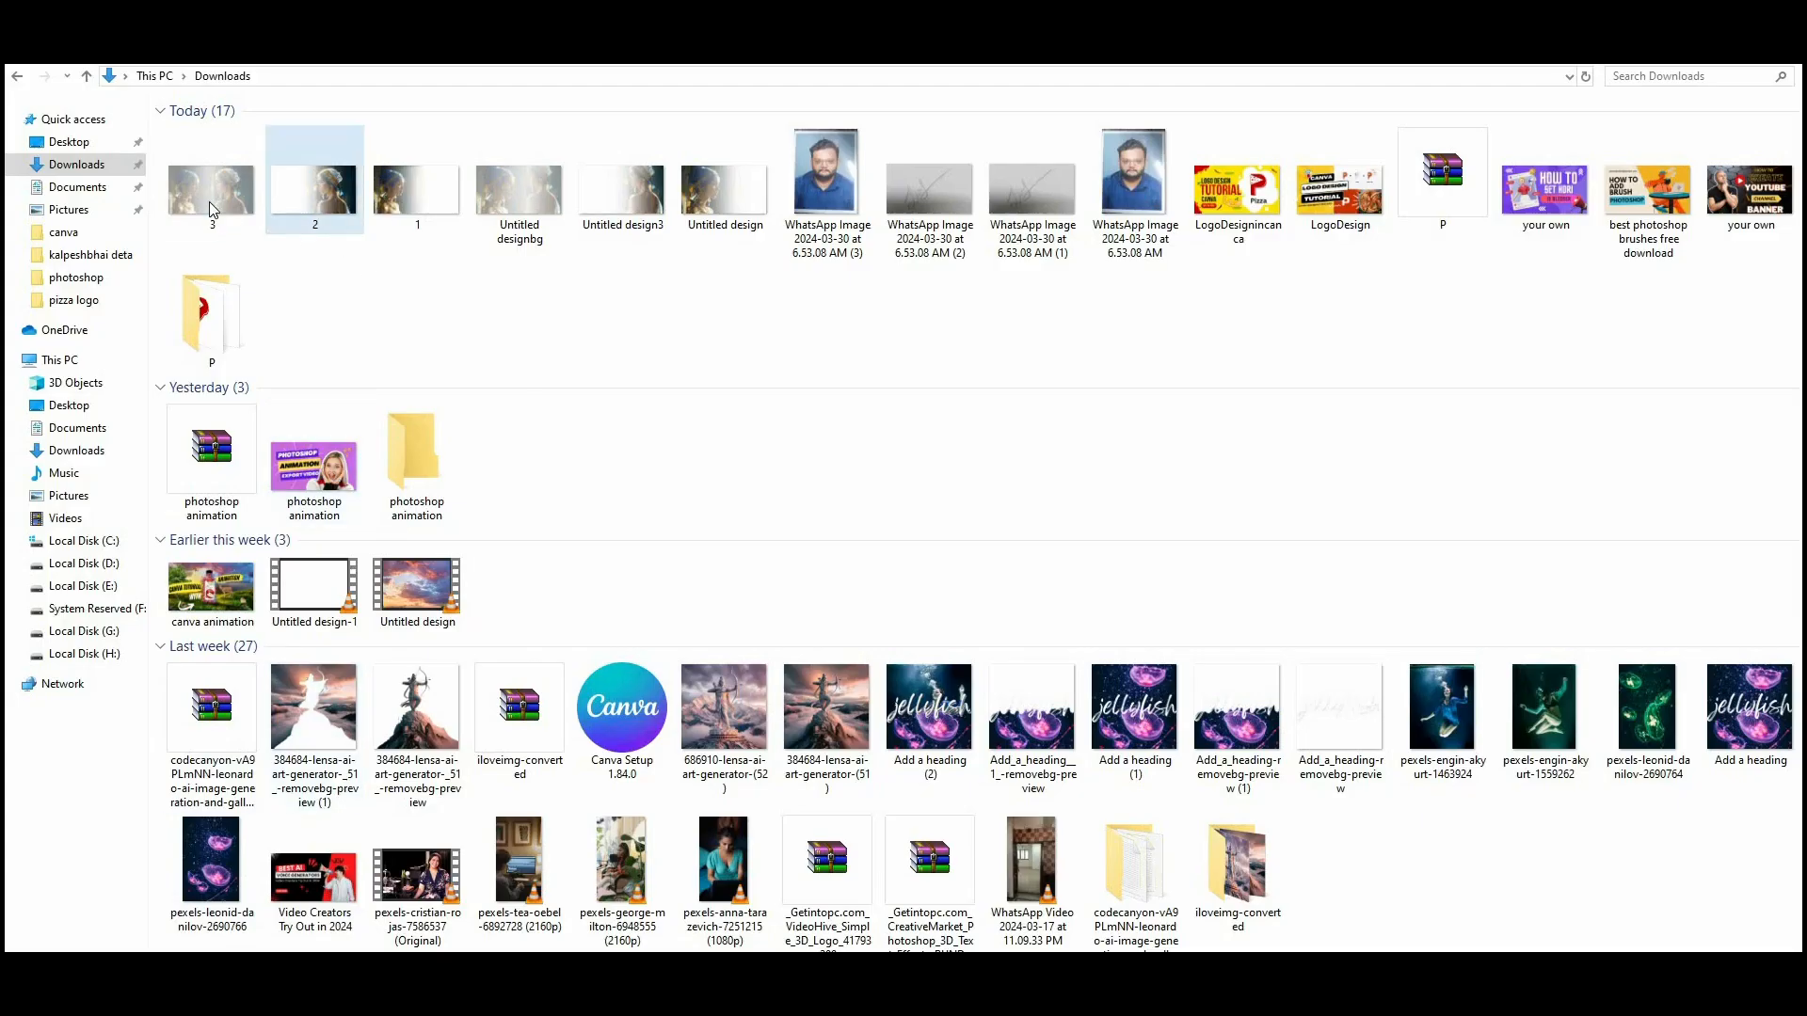
drag(219, 201, 204, 434)
key(alt+Tab)
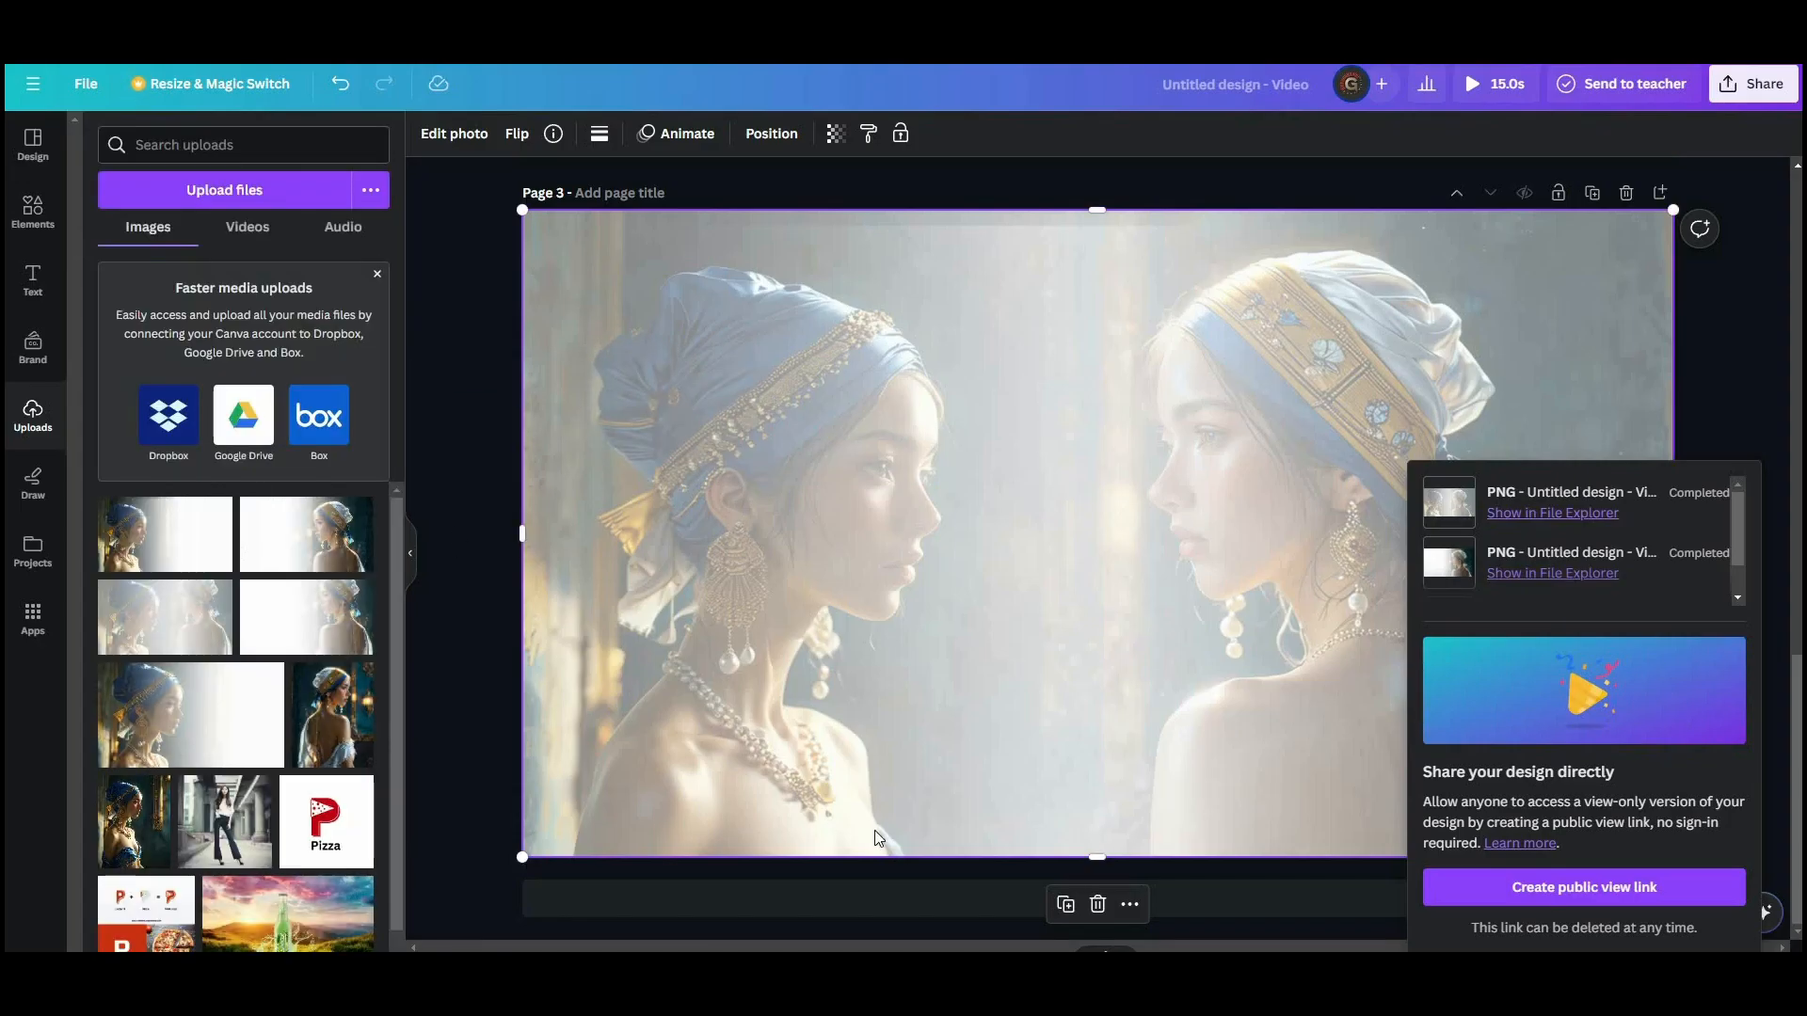
click(1769, 372)
click(1118, 900)
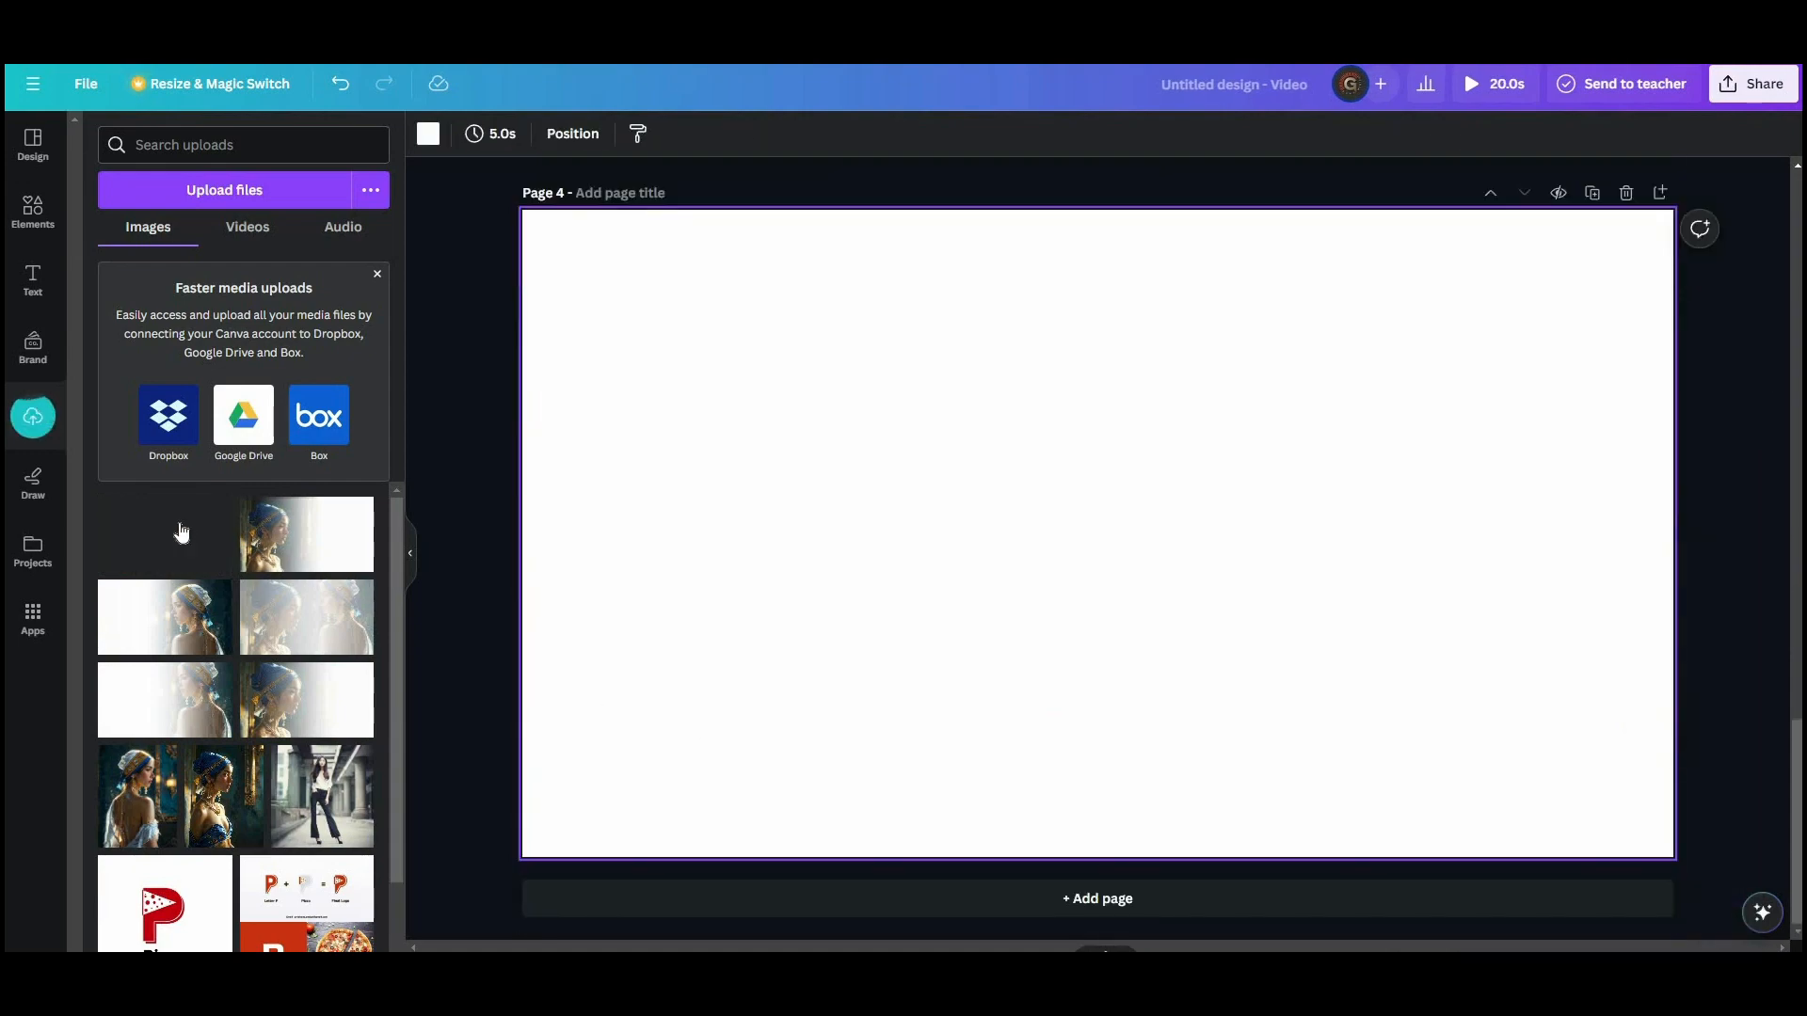
Place the uploaded blended double-portrait on page 4 and enlarge it to cover the whole page
click(168, 550)
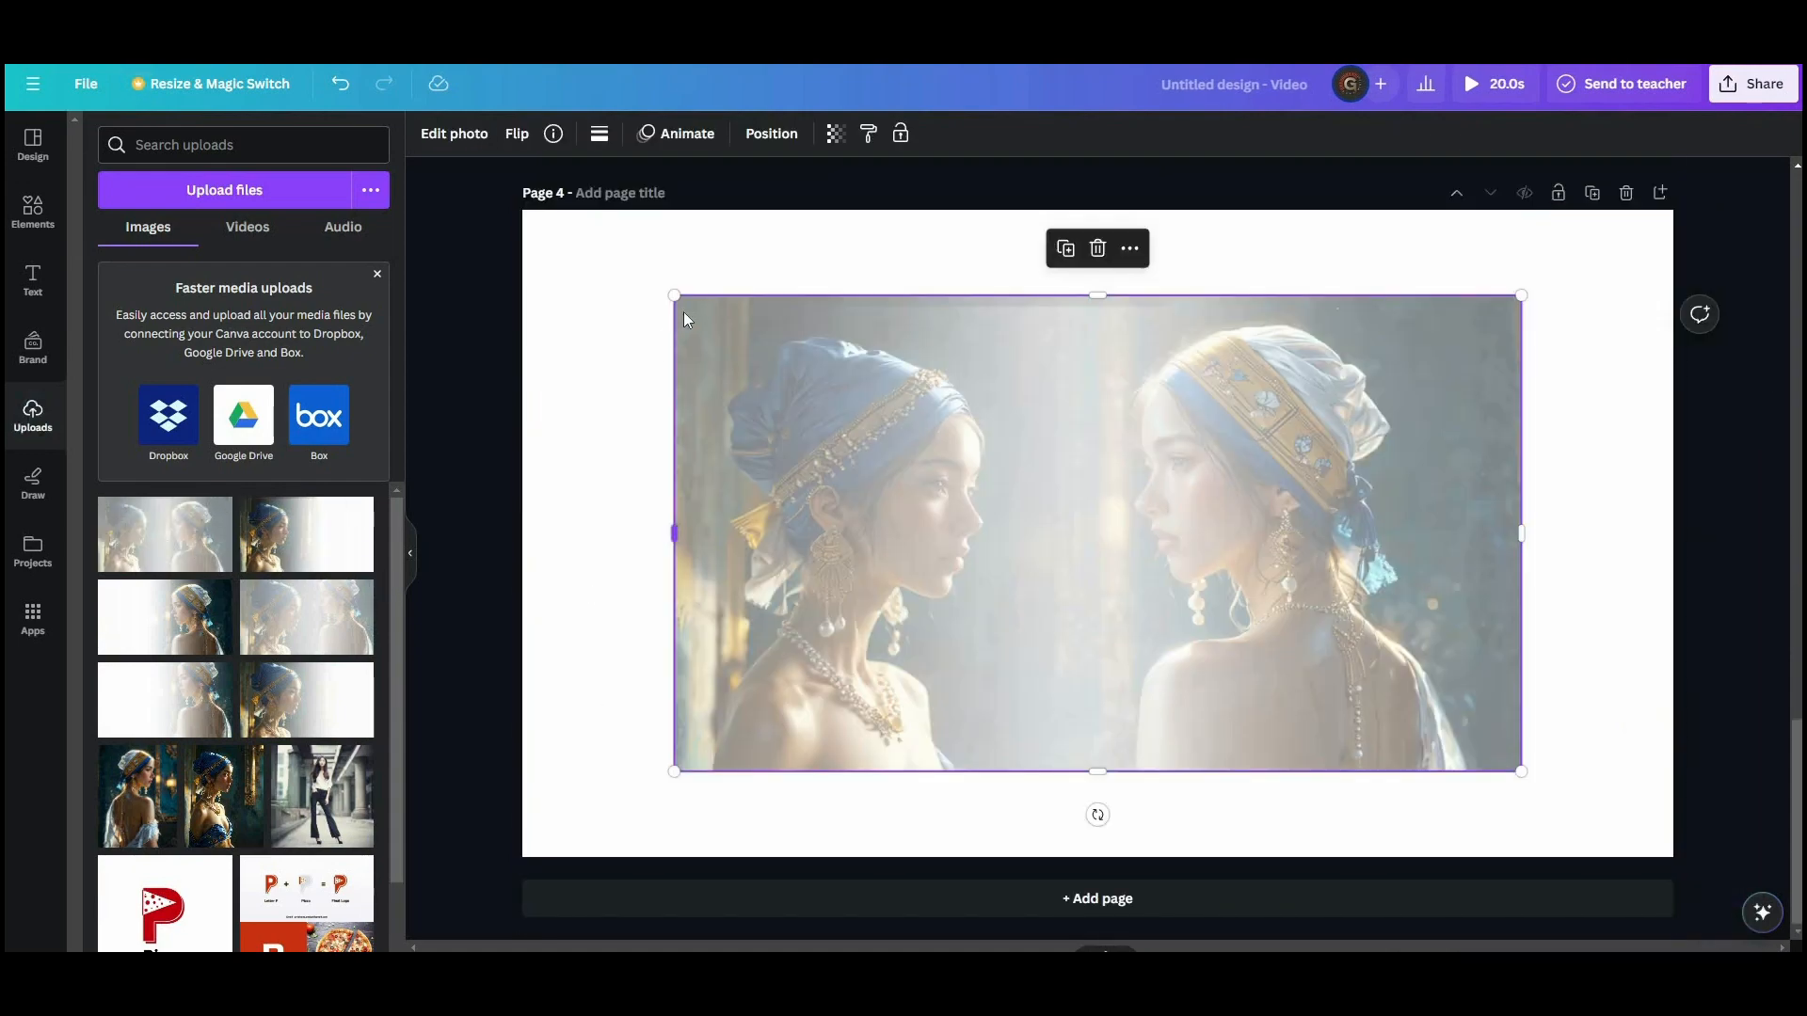
drag(663, 289, 523, 210)
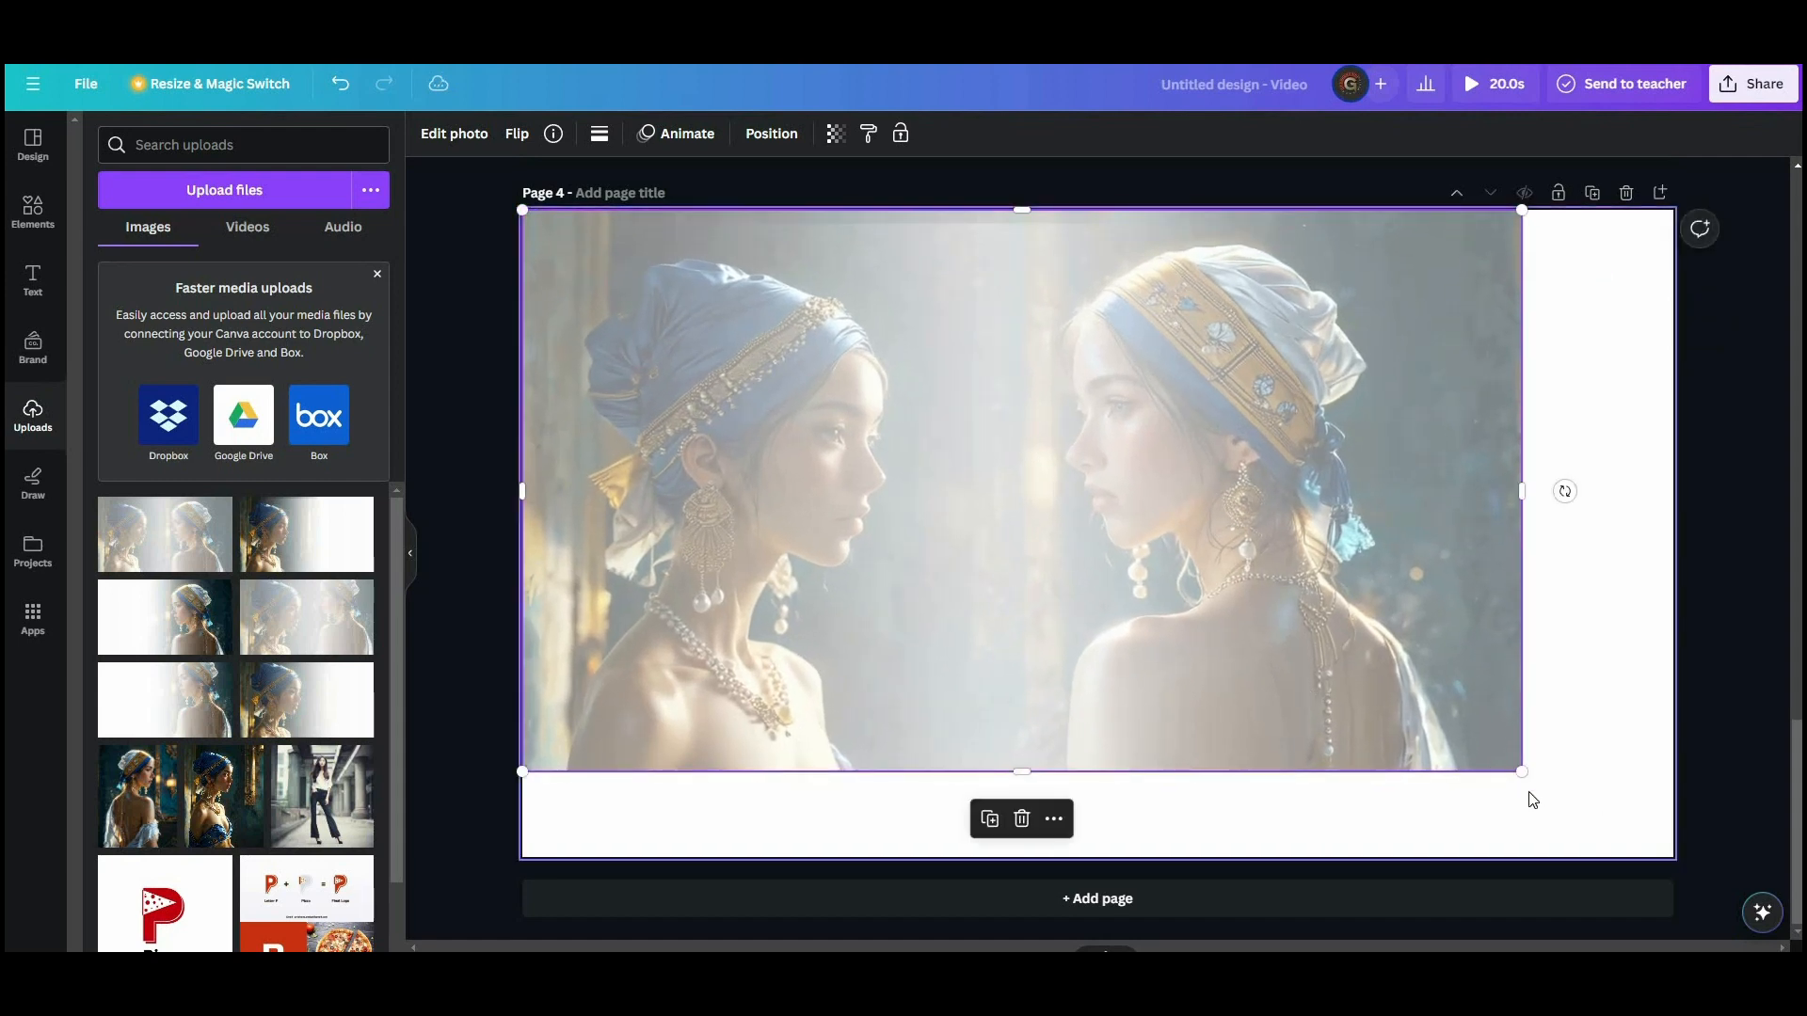
drag(1525, 774, 1678, 864)
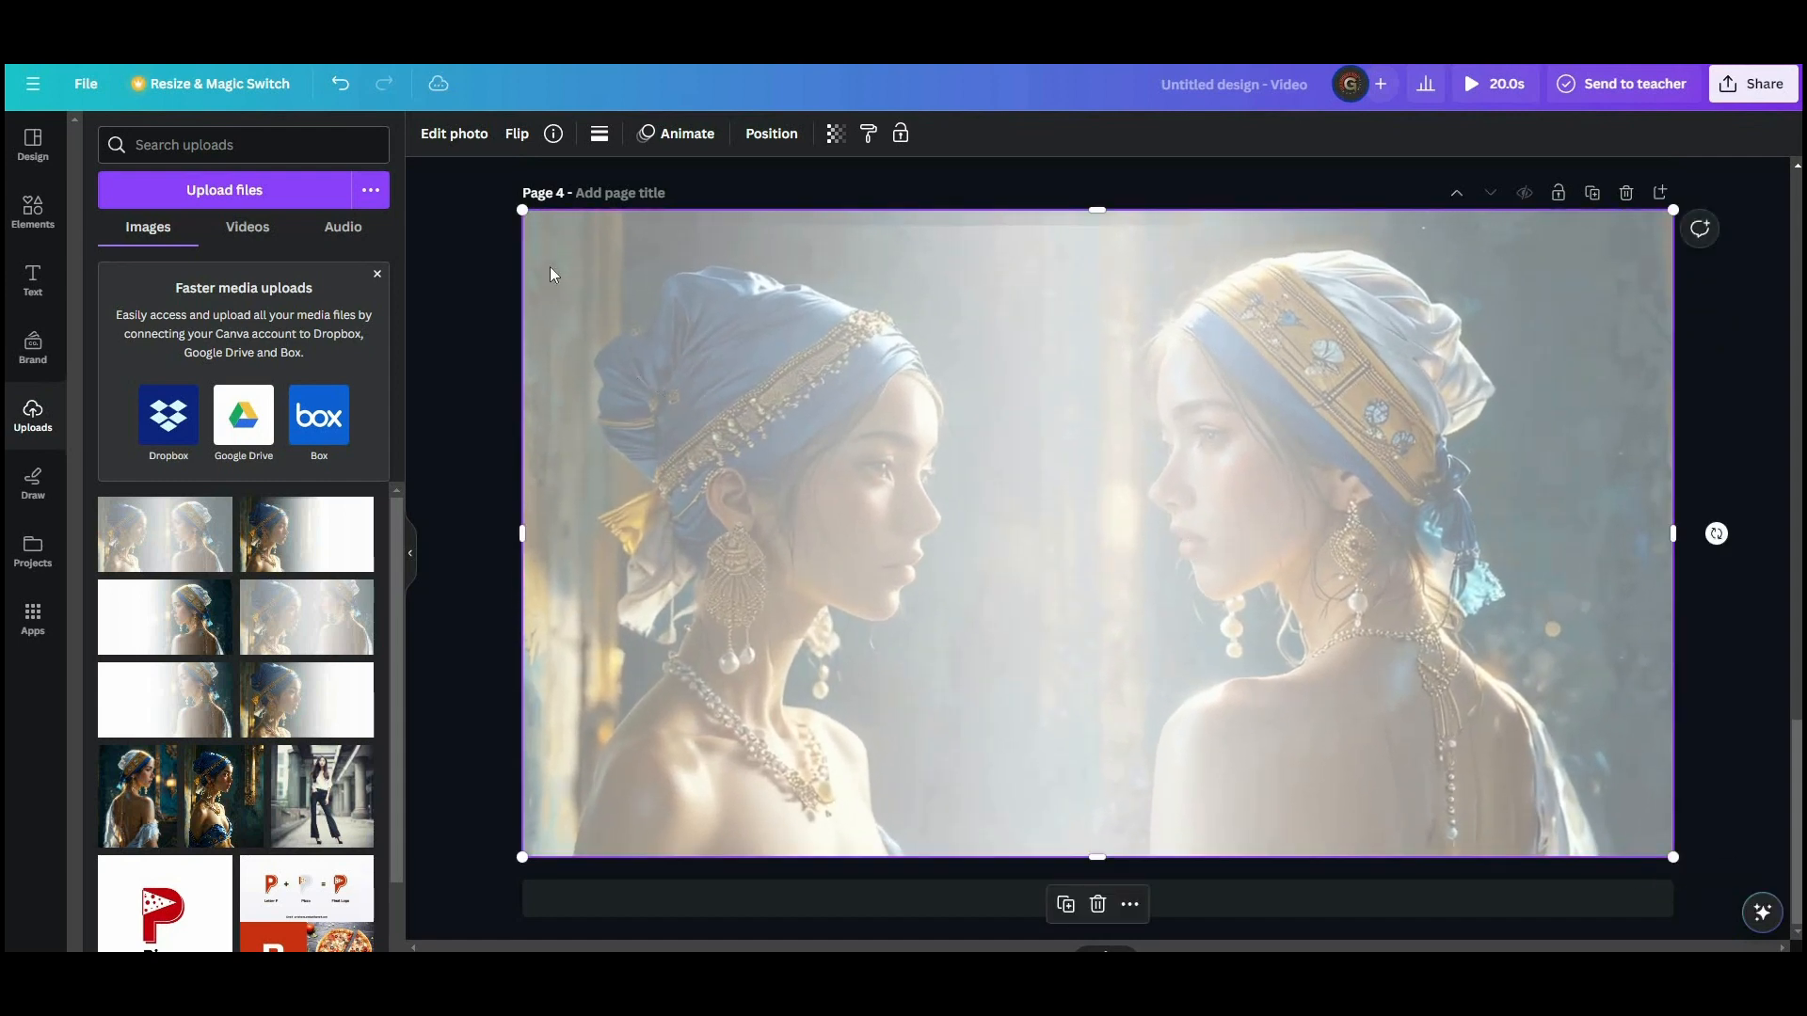
Adjust the page 4 image to temperature 24, tint 9, brightness -63 and contrast 100
click(459, 141)
click(241, 146)
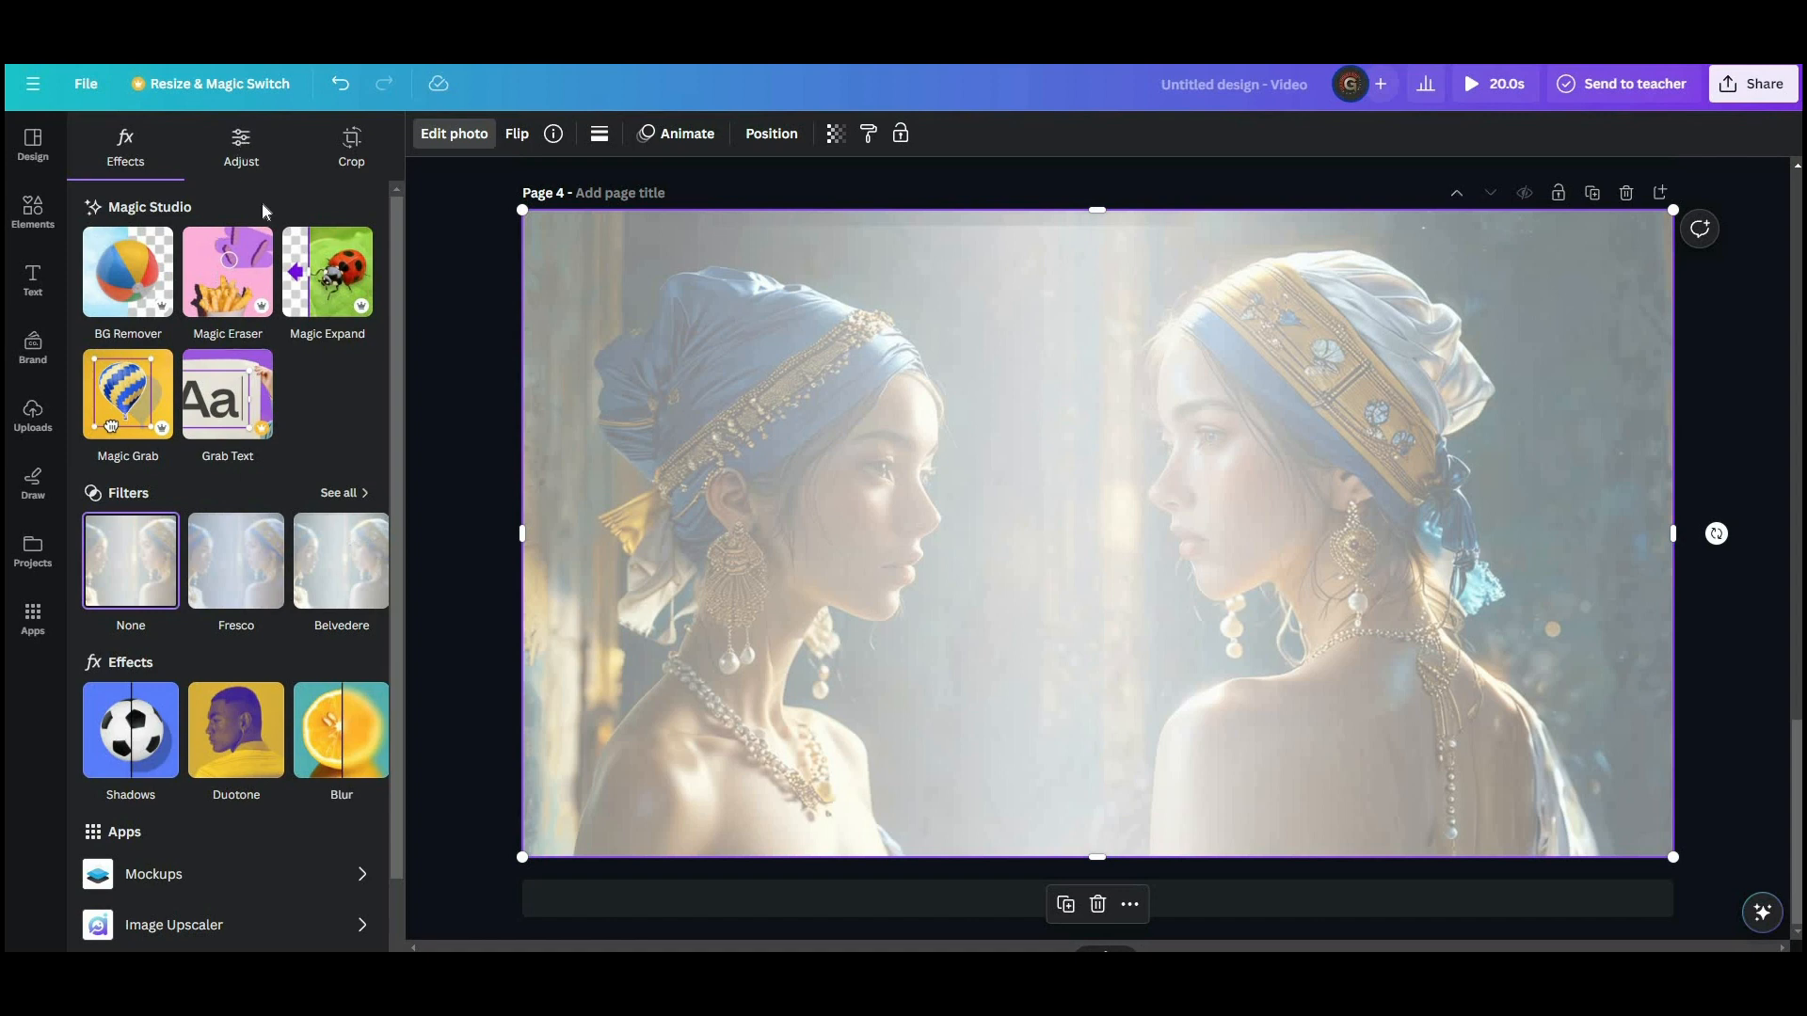
drag(243, 427, 247, 481)
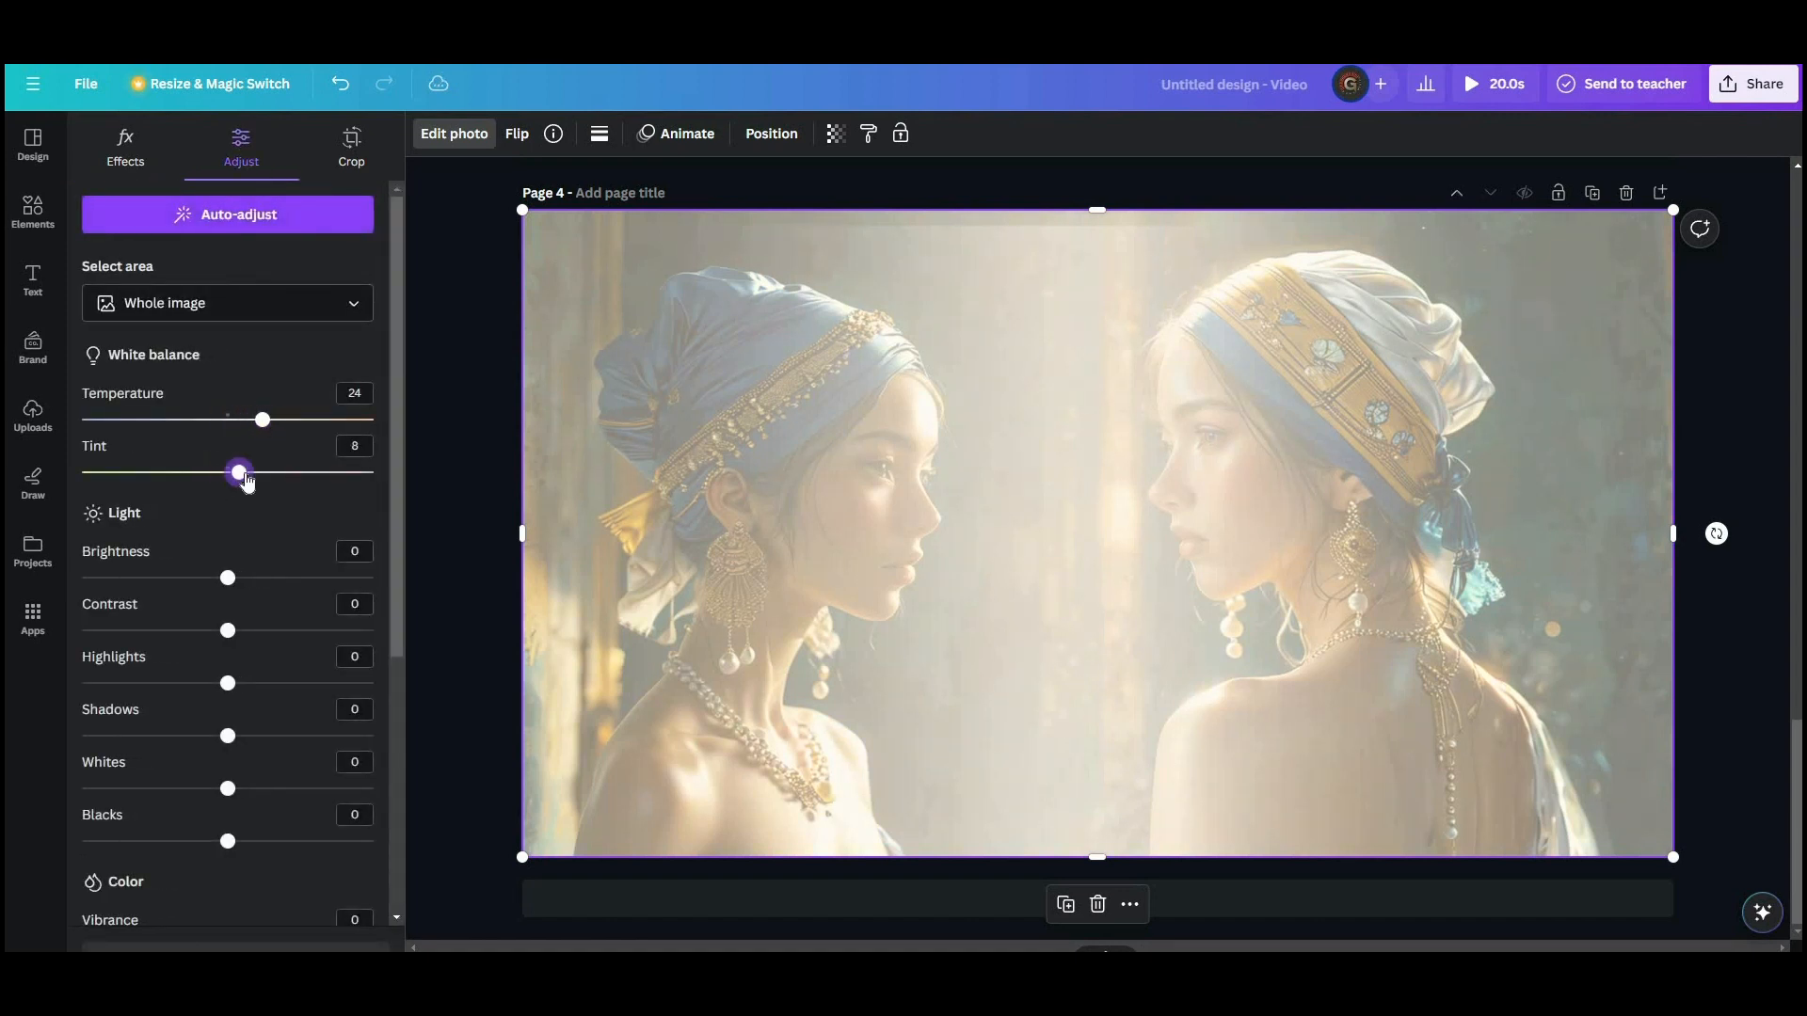
drag(228, 578, 63, 623)
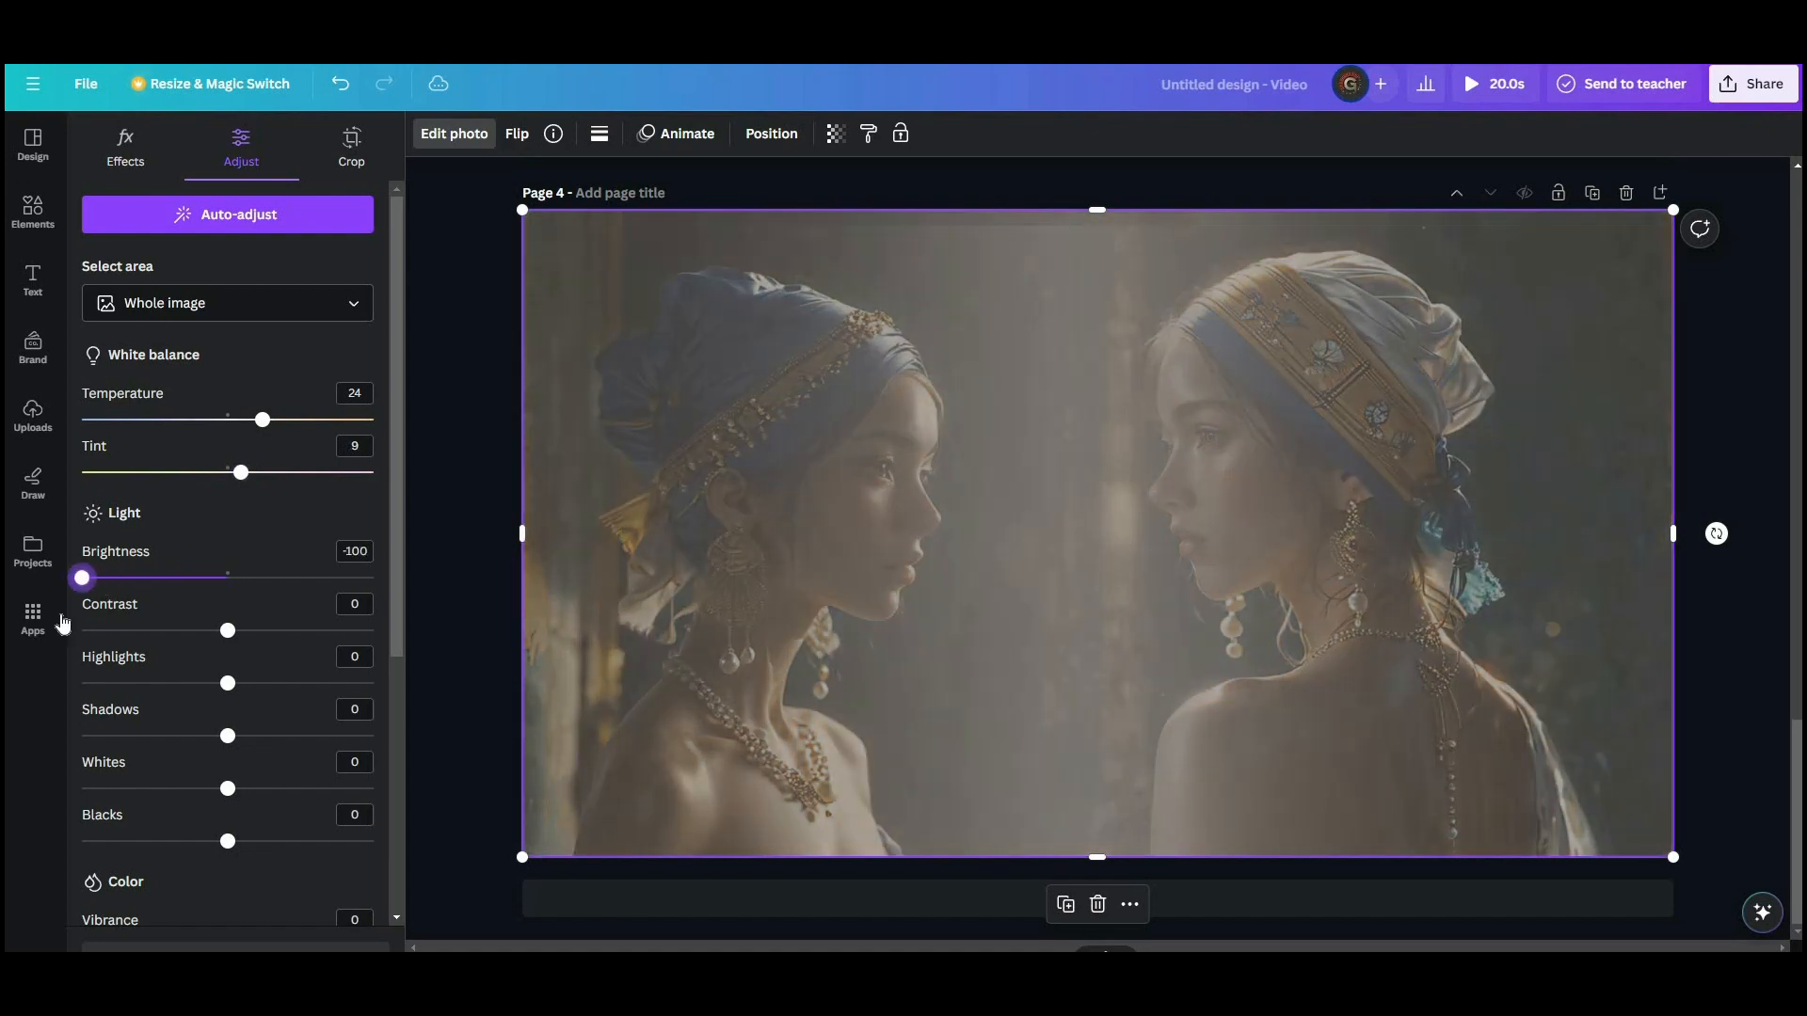
drag(246, 638, 381, 632)
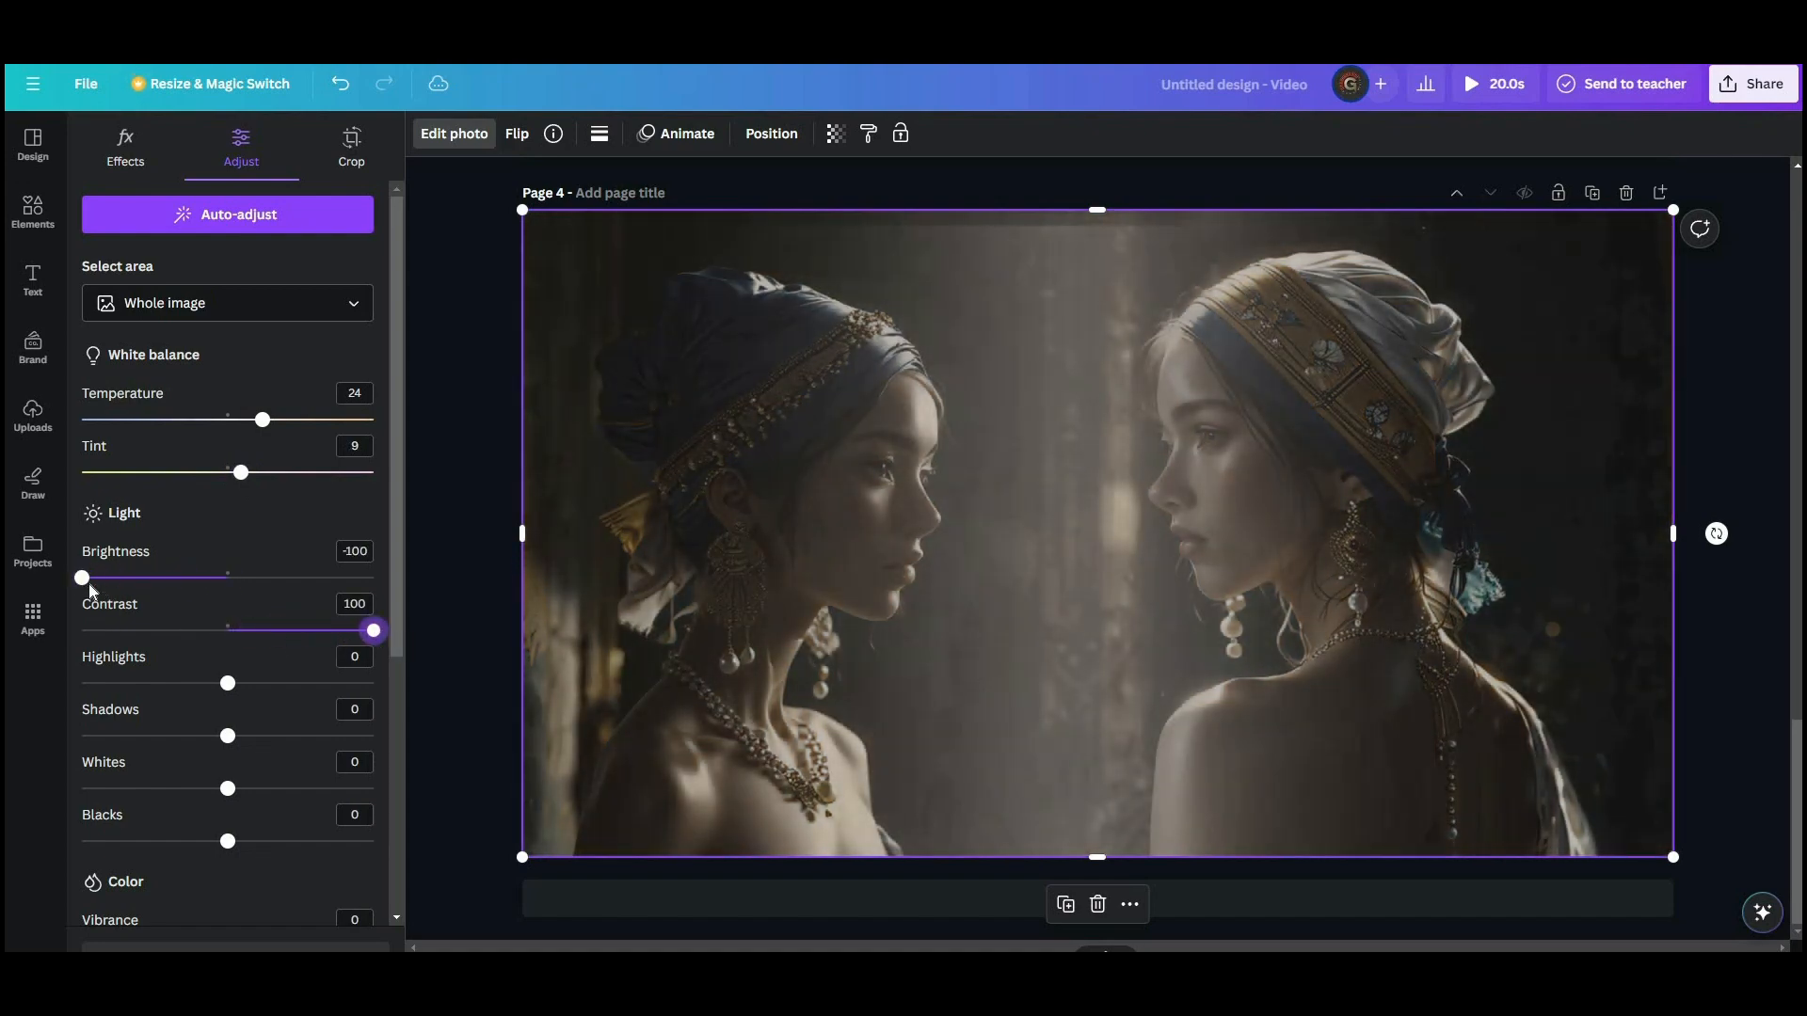
drag(83, 578, 134, 578)
click(373, 633)
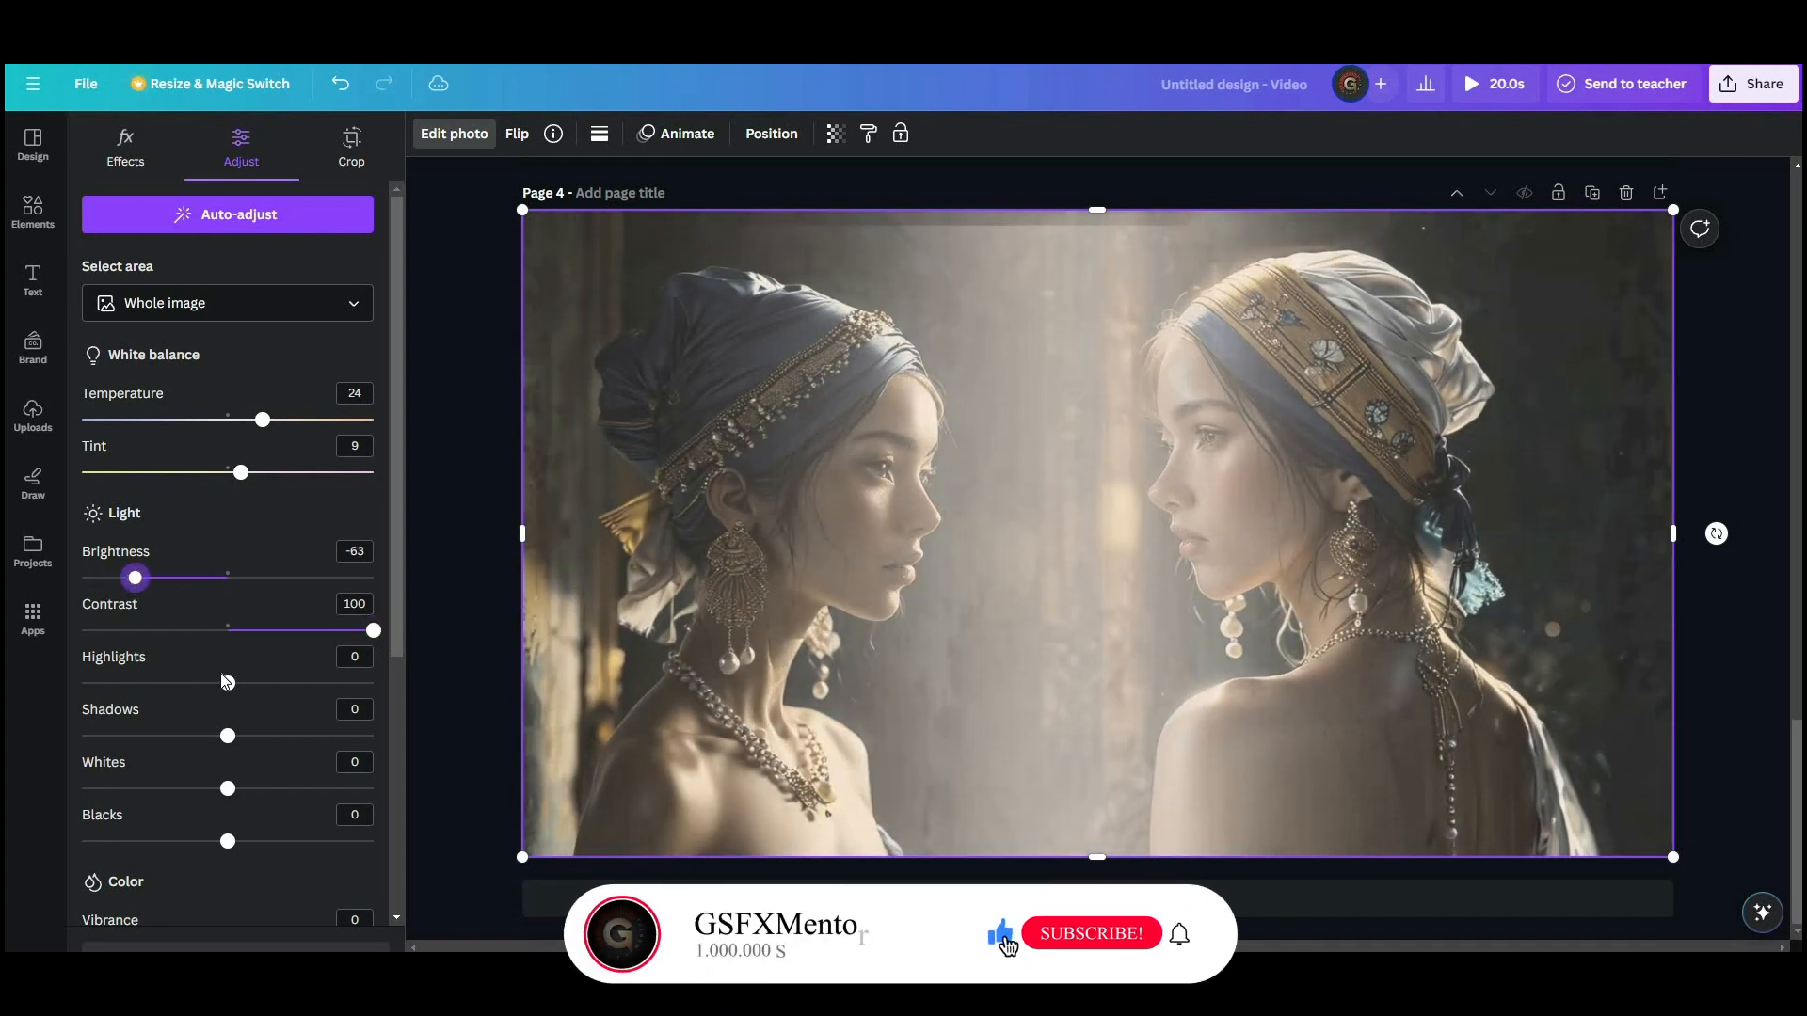
Set the page 4 image's highlights to 49, shadows to -100, whites to 14 and blacks to 100
drag(225, 685, 299, 685)
drag(227, 736, 82, 736)
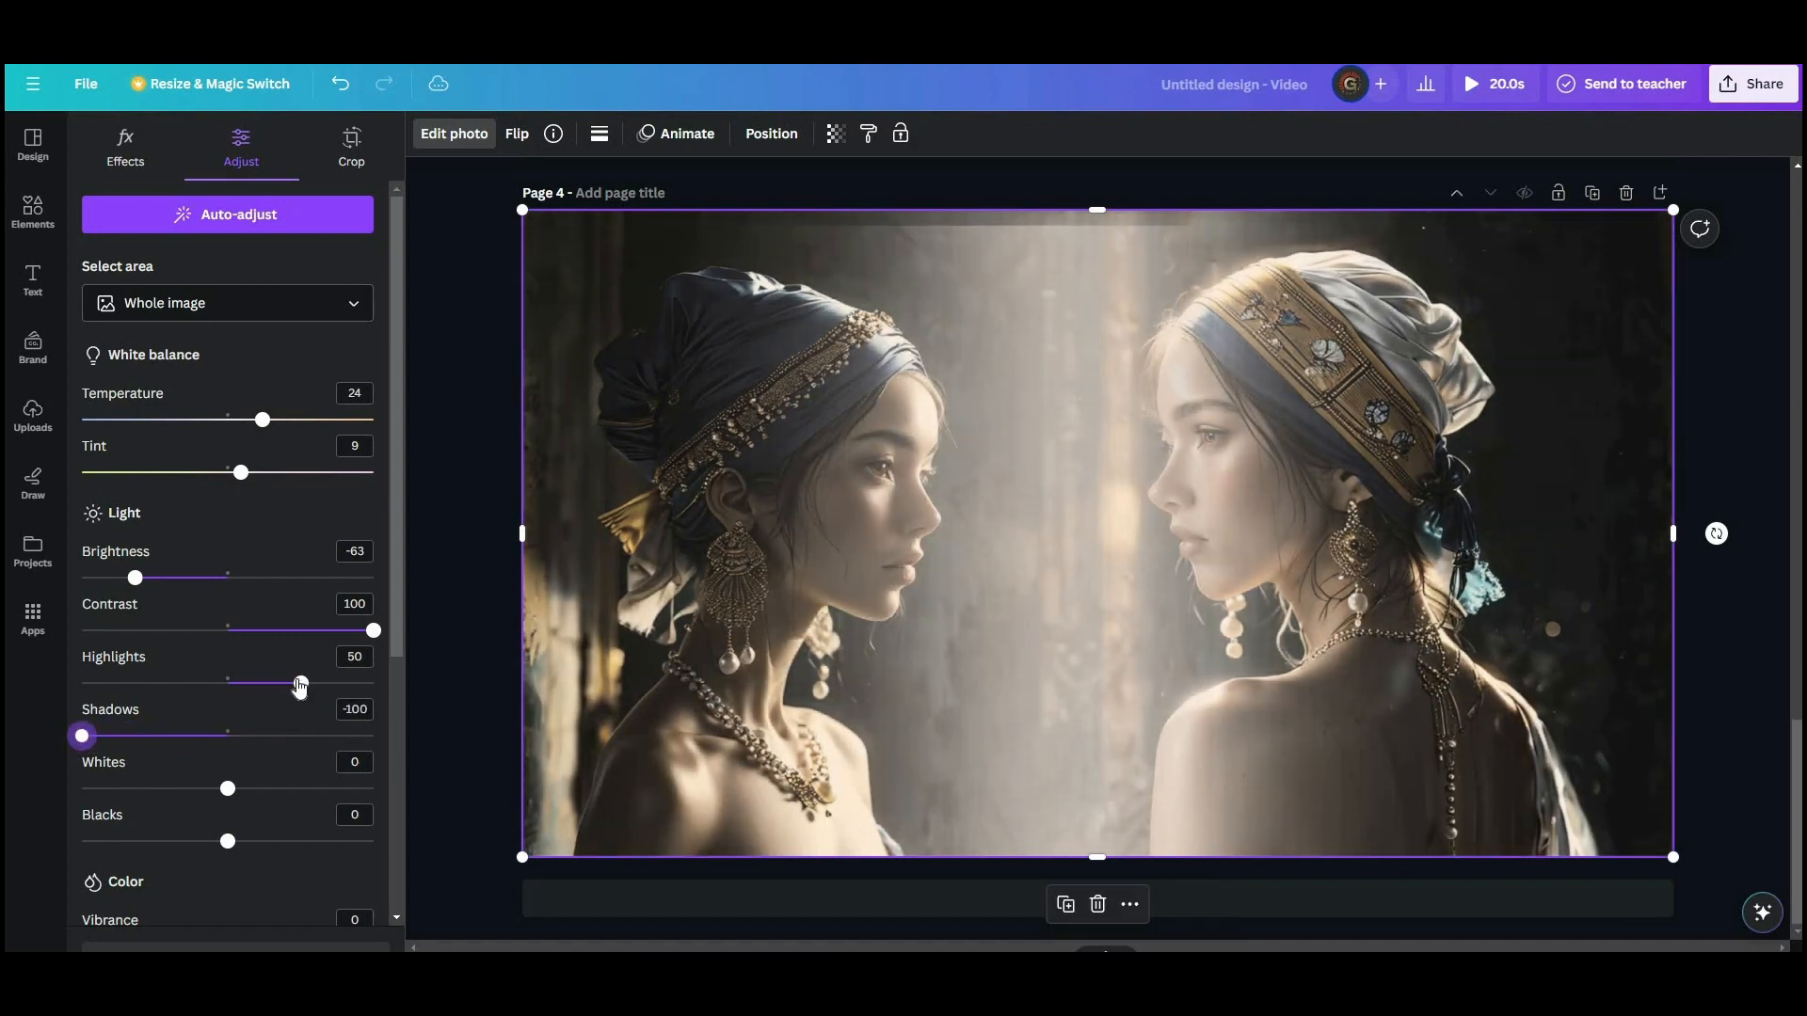
mouse_move(300, 688)
mouse_down()
mouse_move(121, 687)
mouse_move(299, 685)
mouse_up()
drag(314, 845, 397, 842)
drag(173, 797, 248, 800)
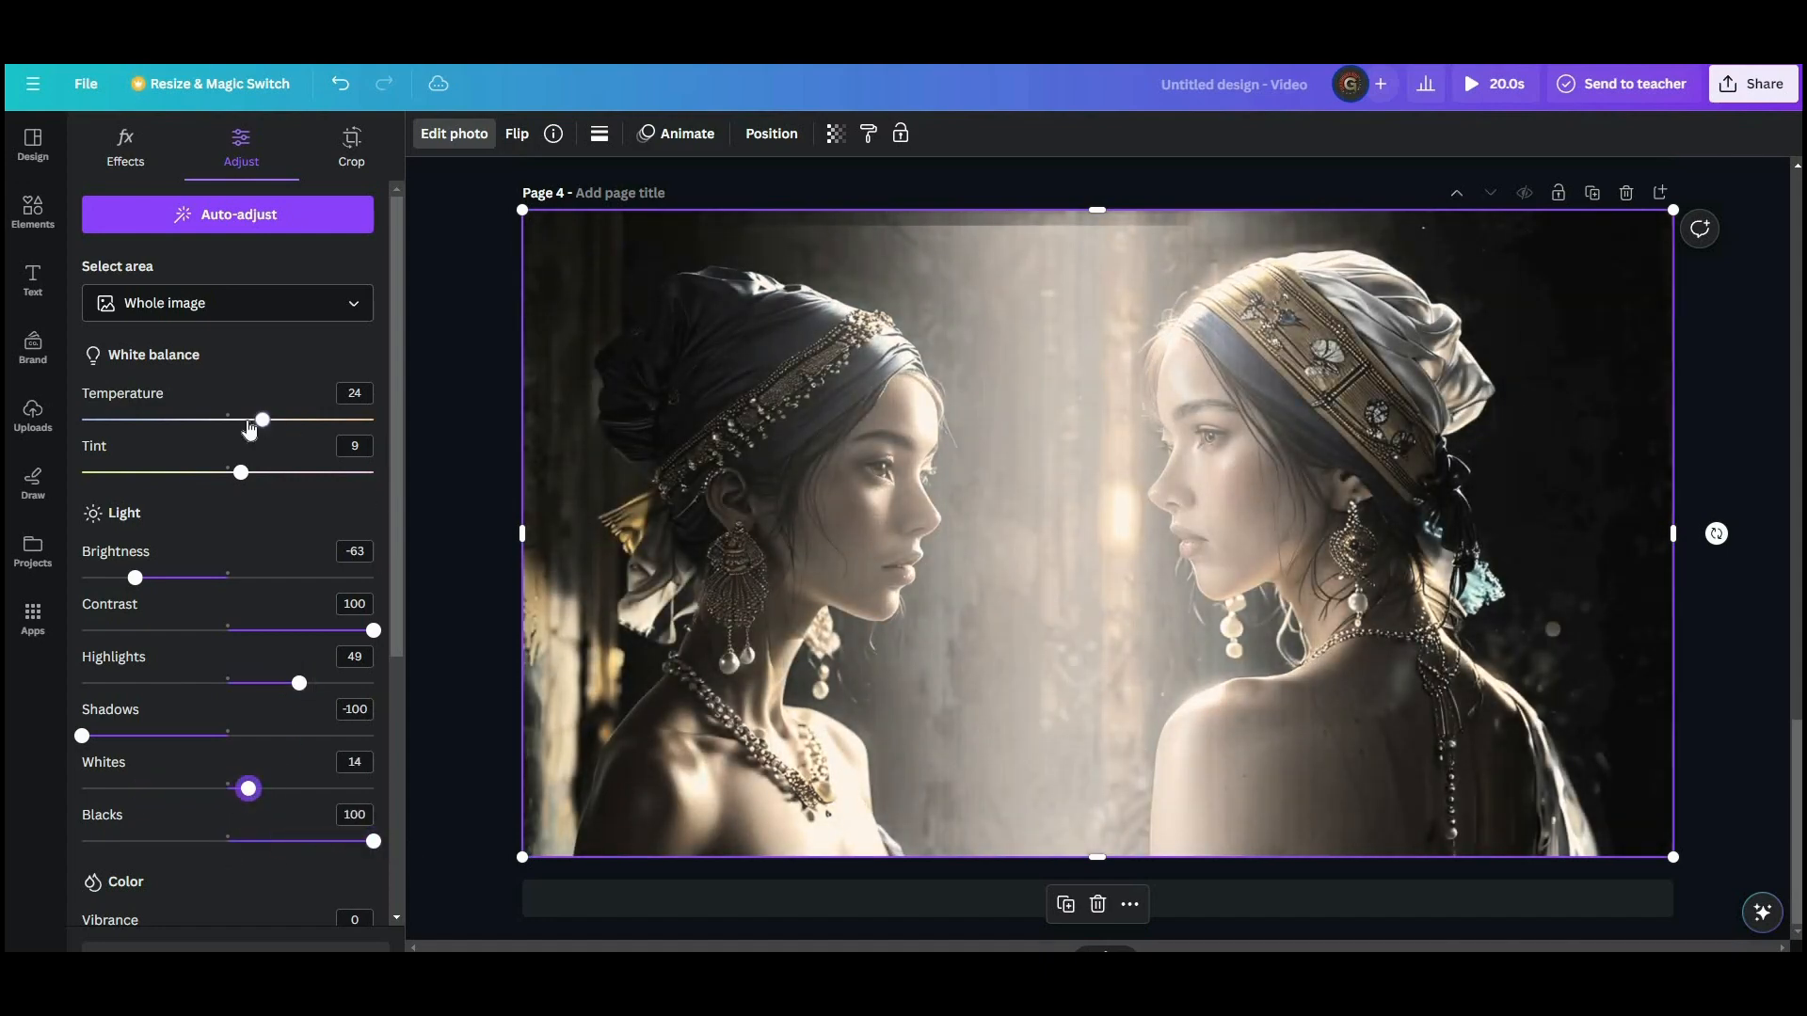
Shift the image's white balance to temperature 22 and tint 71, and set its brightness to -62
drag(262, 419, 313, 444)
drag(160, 478, 355, 476)
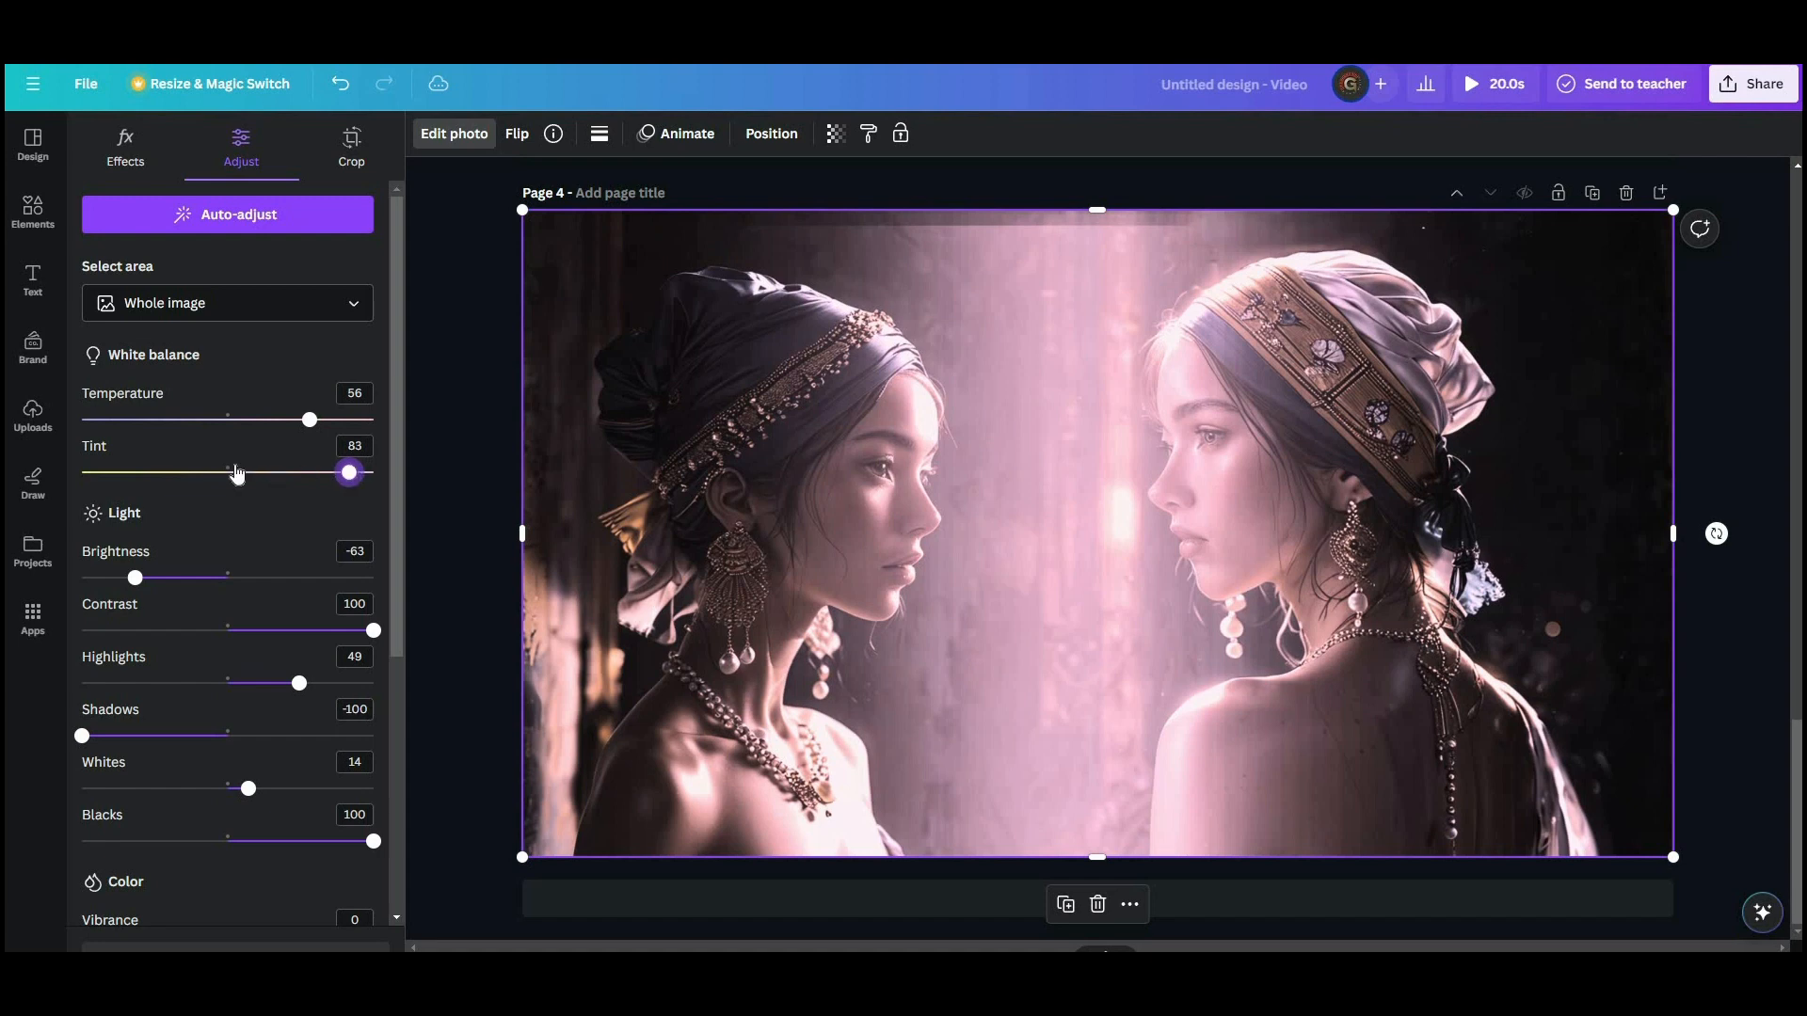
drag(238, 475, 271, 435)
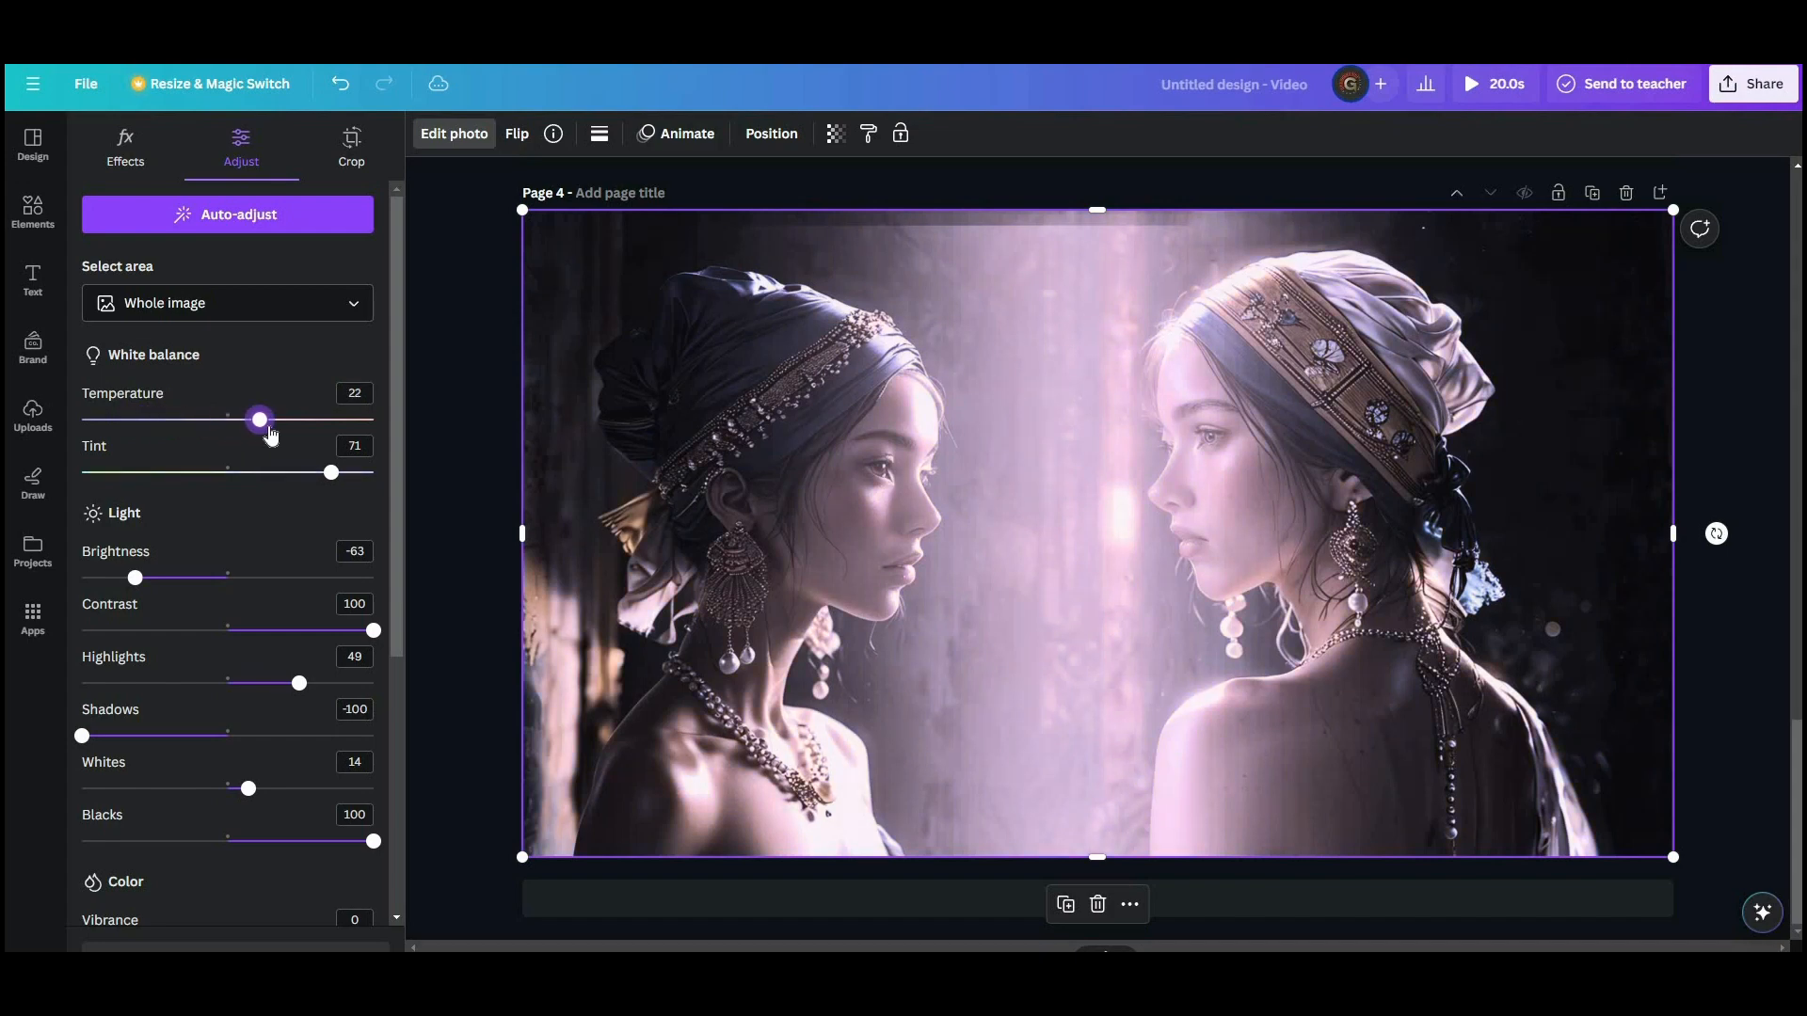
mouse_move(135, 581)
mouse_down()
mouse_move(90, 580)
mouse_move(183, 580)
mouse_move(118, 579)
mouse_move(140, 578)
mouse_up()
Set the image's vibrance to 76 and saturation to 28
scroll(377, 759, down, 4)
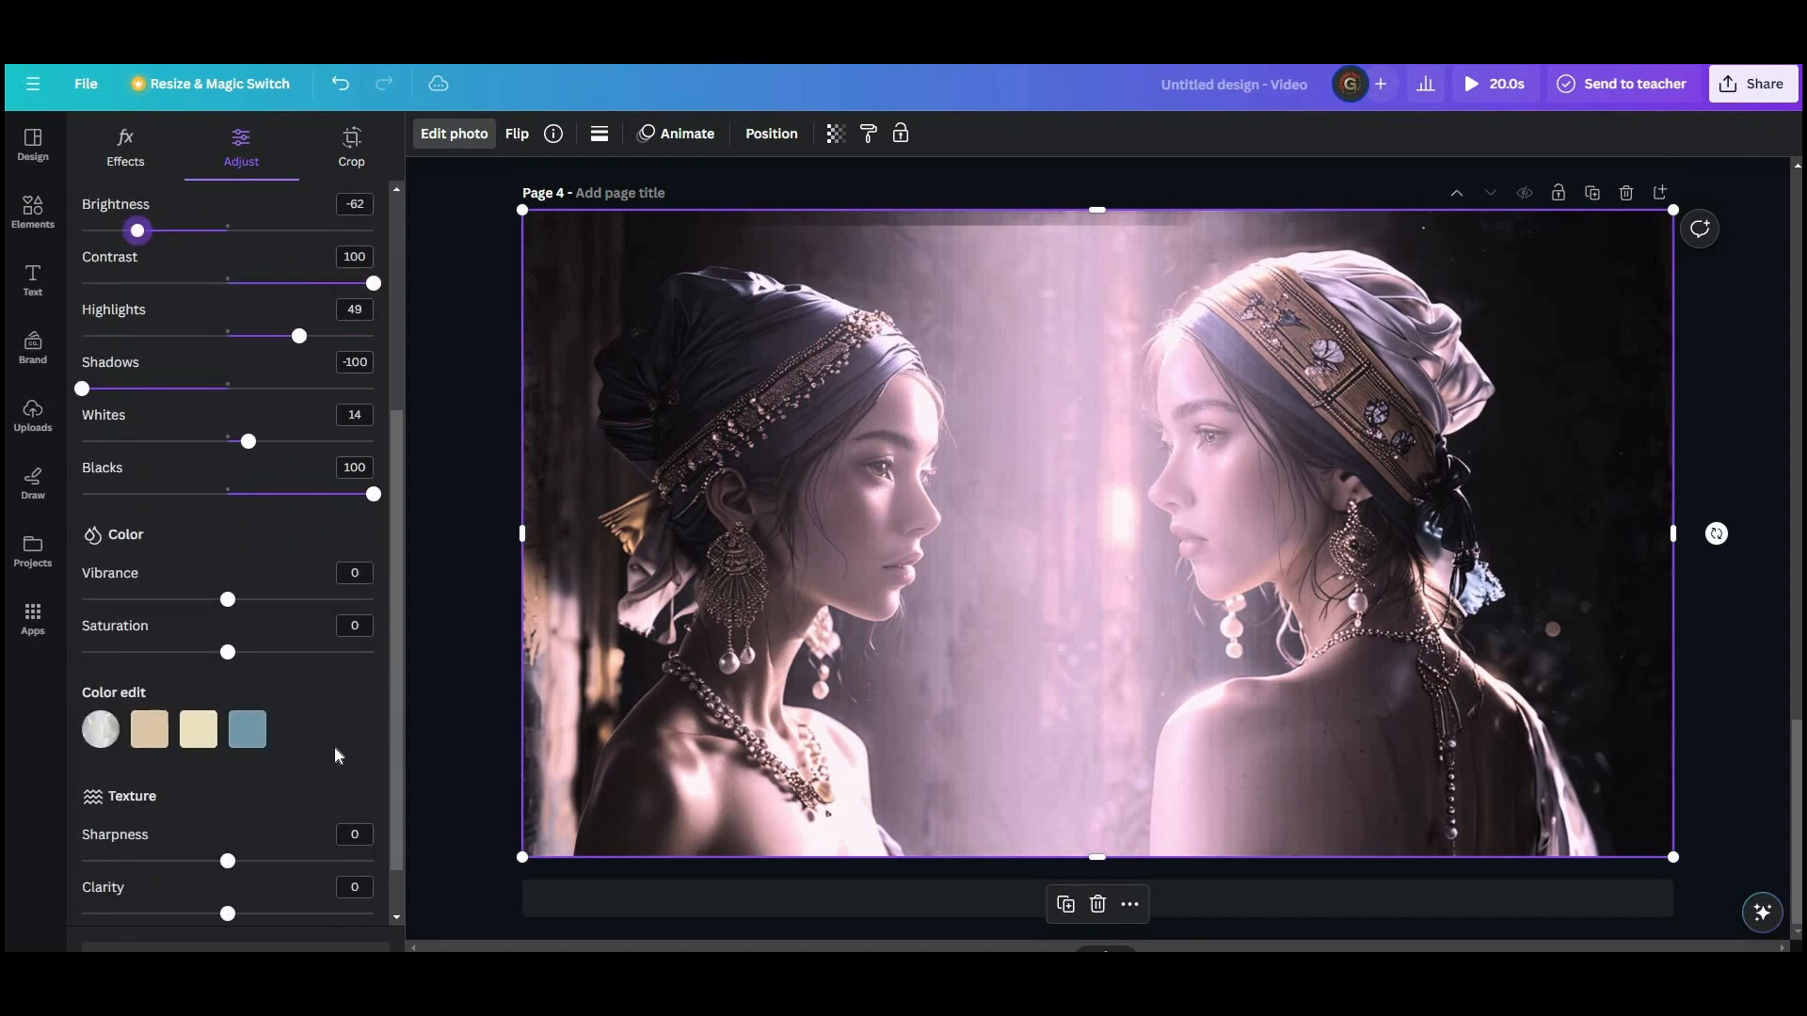
drag(279, 581, 338, 582)
drag(226, 624, 268, 623)
Set the image's sharpness to 35, clarity to 15 and vignette to -1
scroll(324, 636, down, 1)
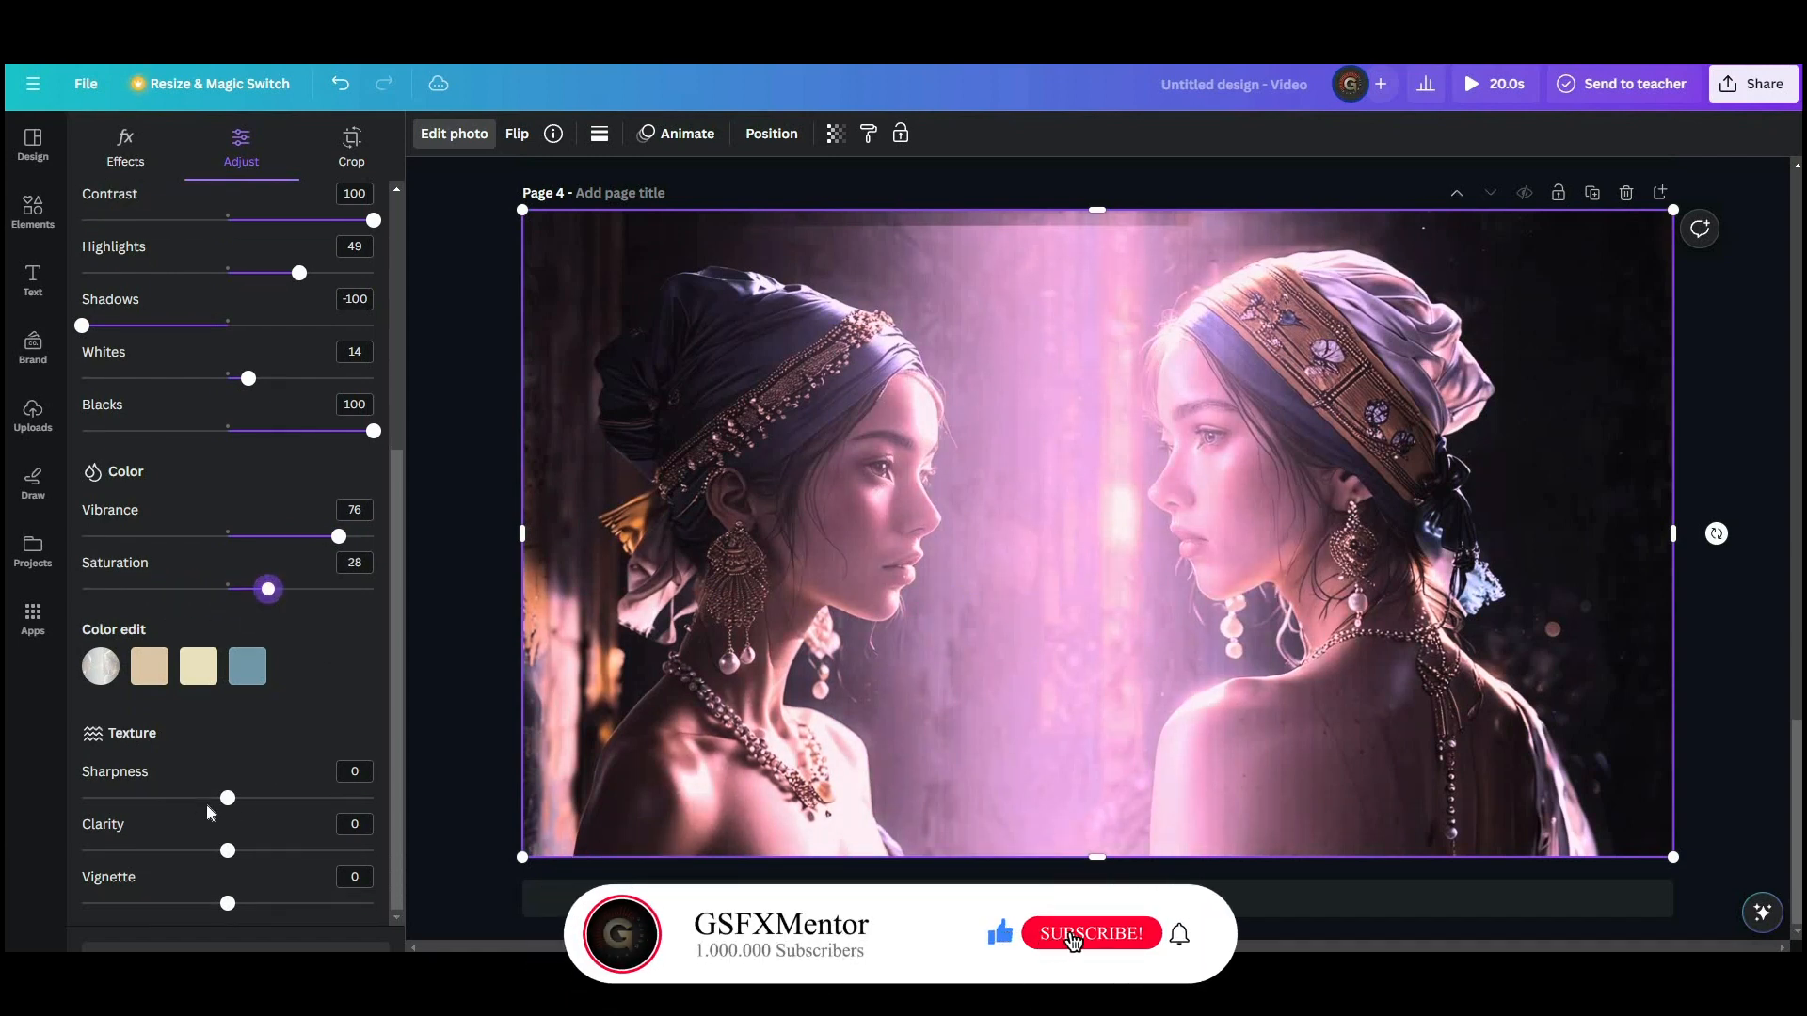
drag(227, 798, 304, 807)
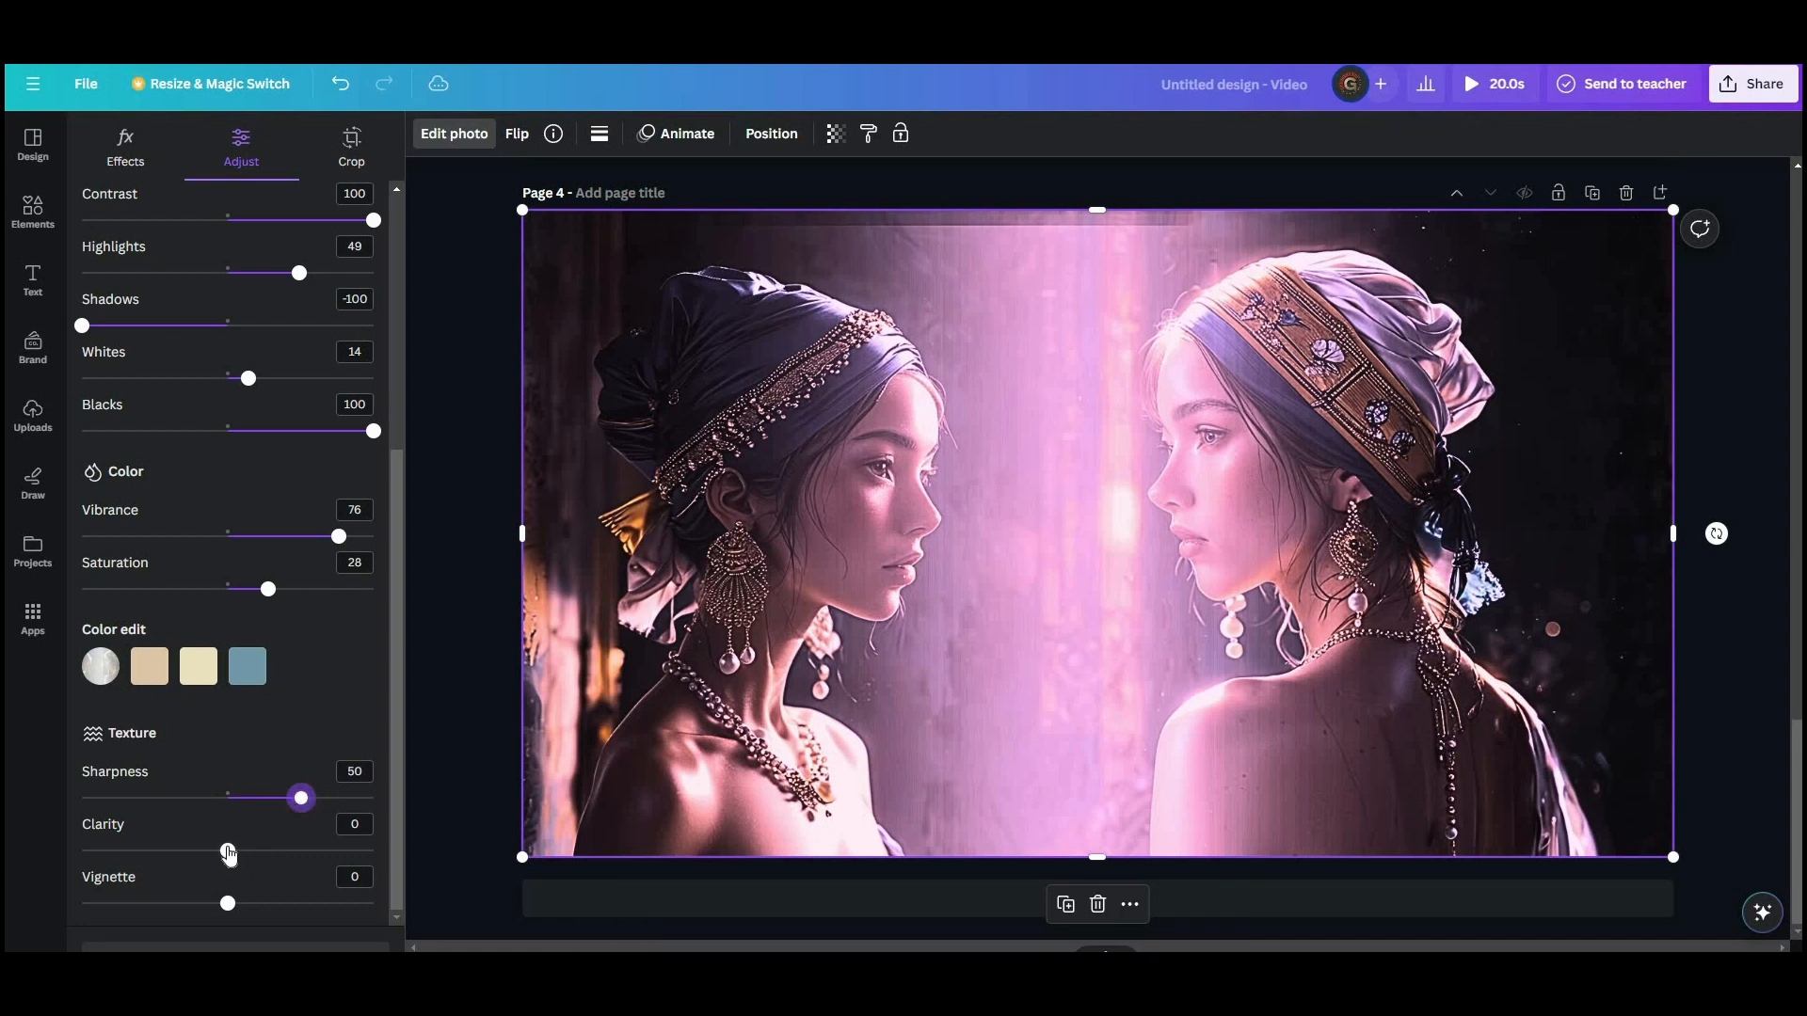
drag(229, 855, 266, 862)
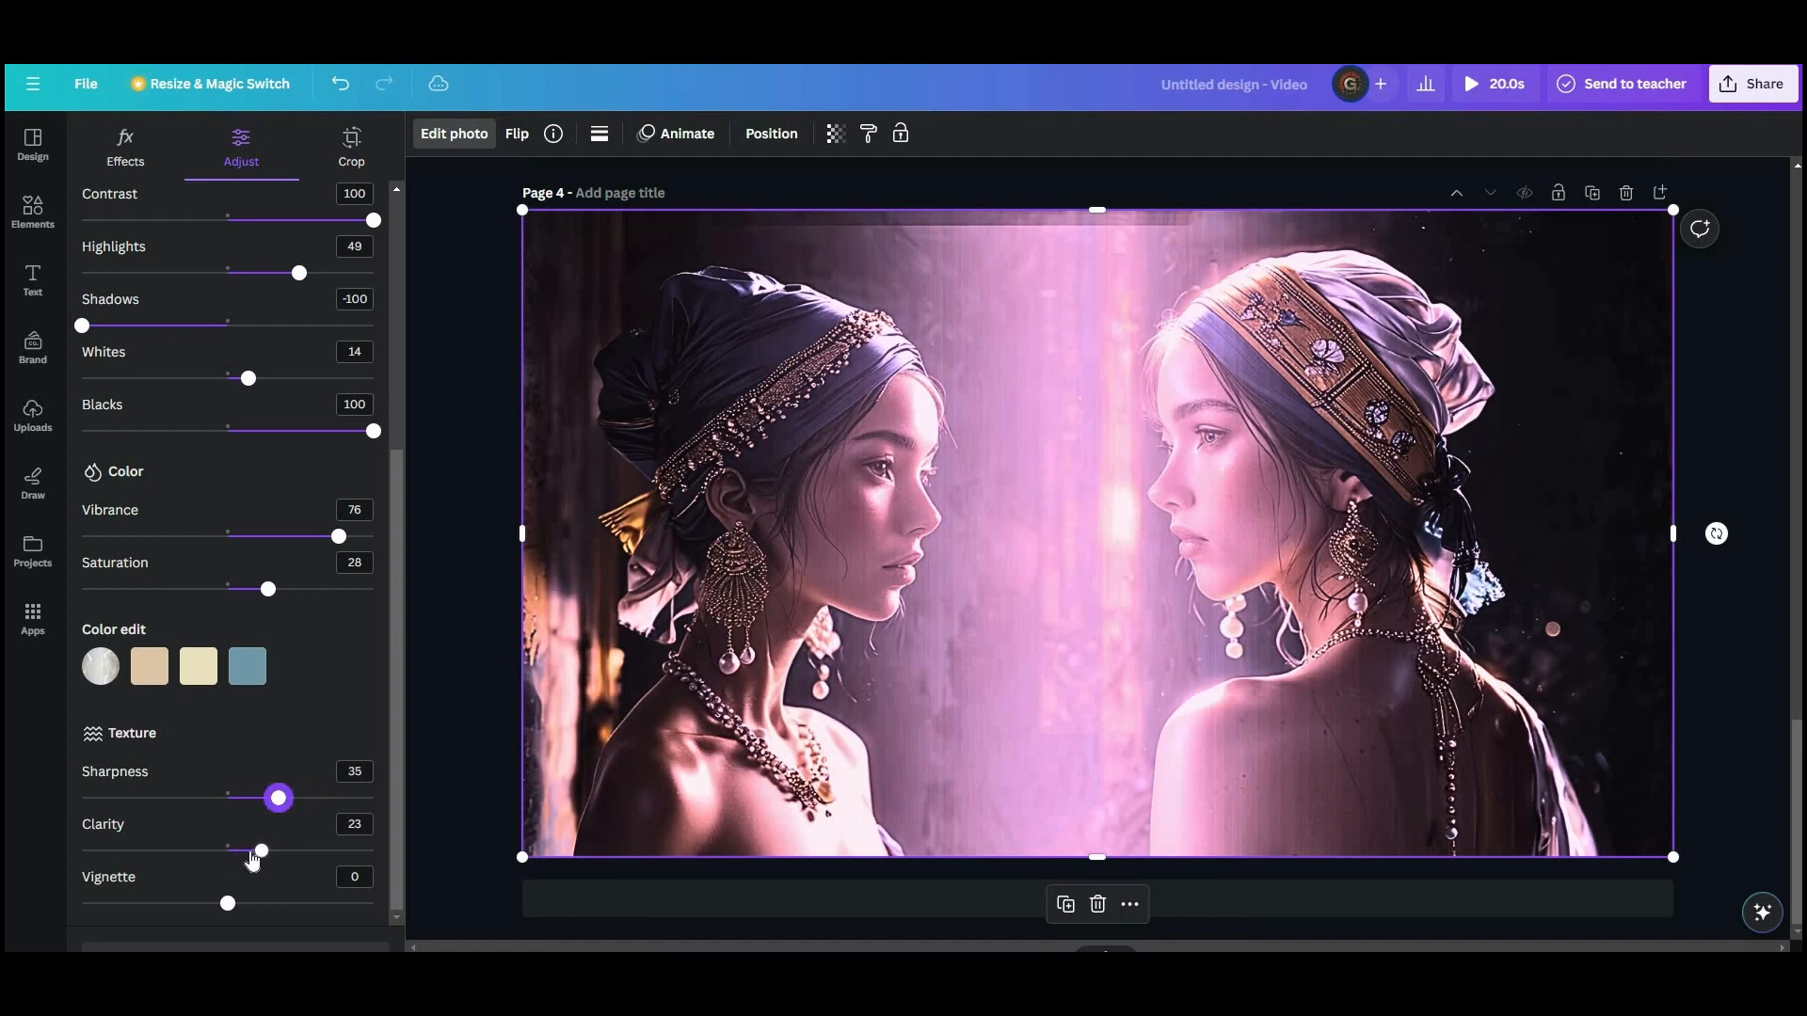
drag(252, 860, 226, 905)
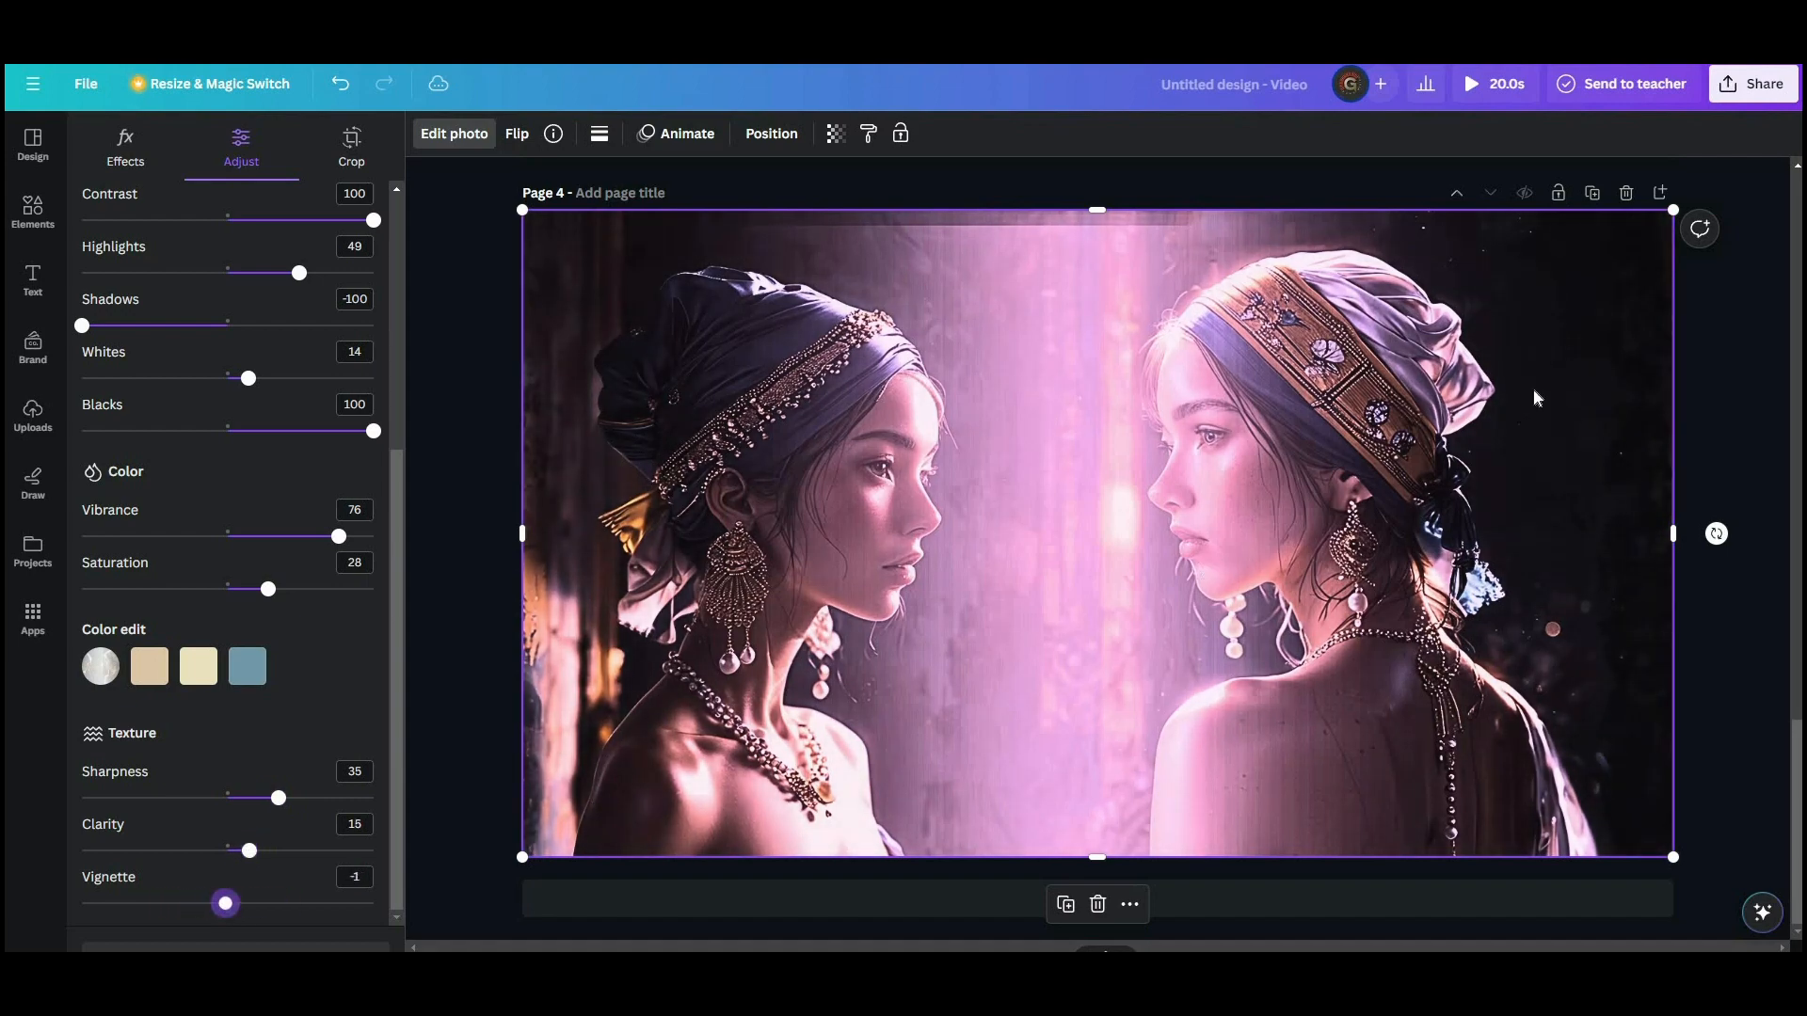
scroll(1506, 372, up, 15)
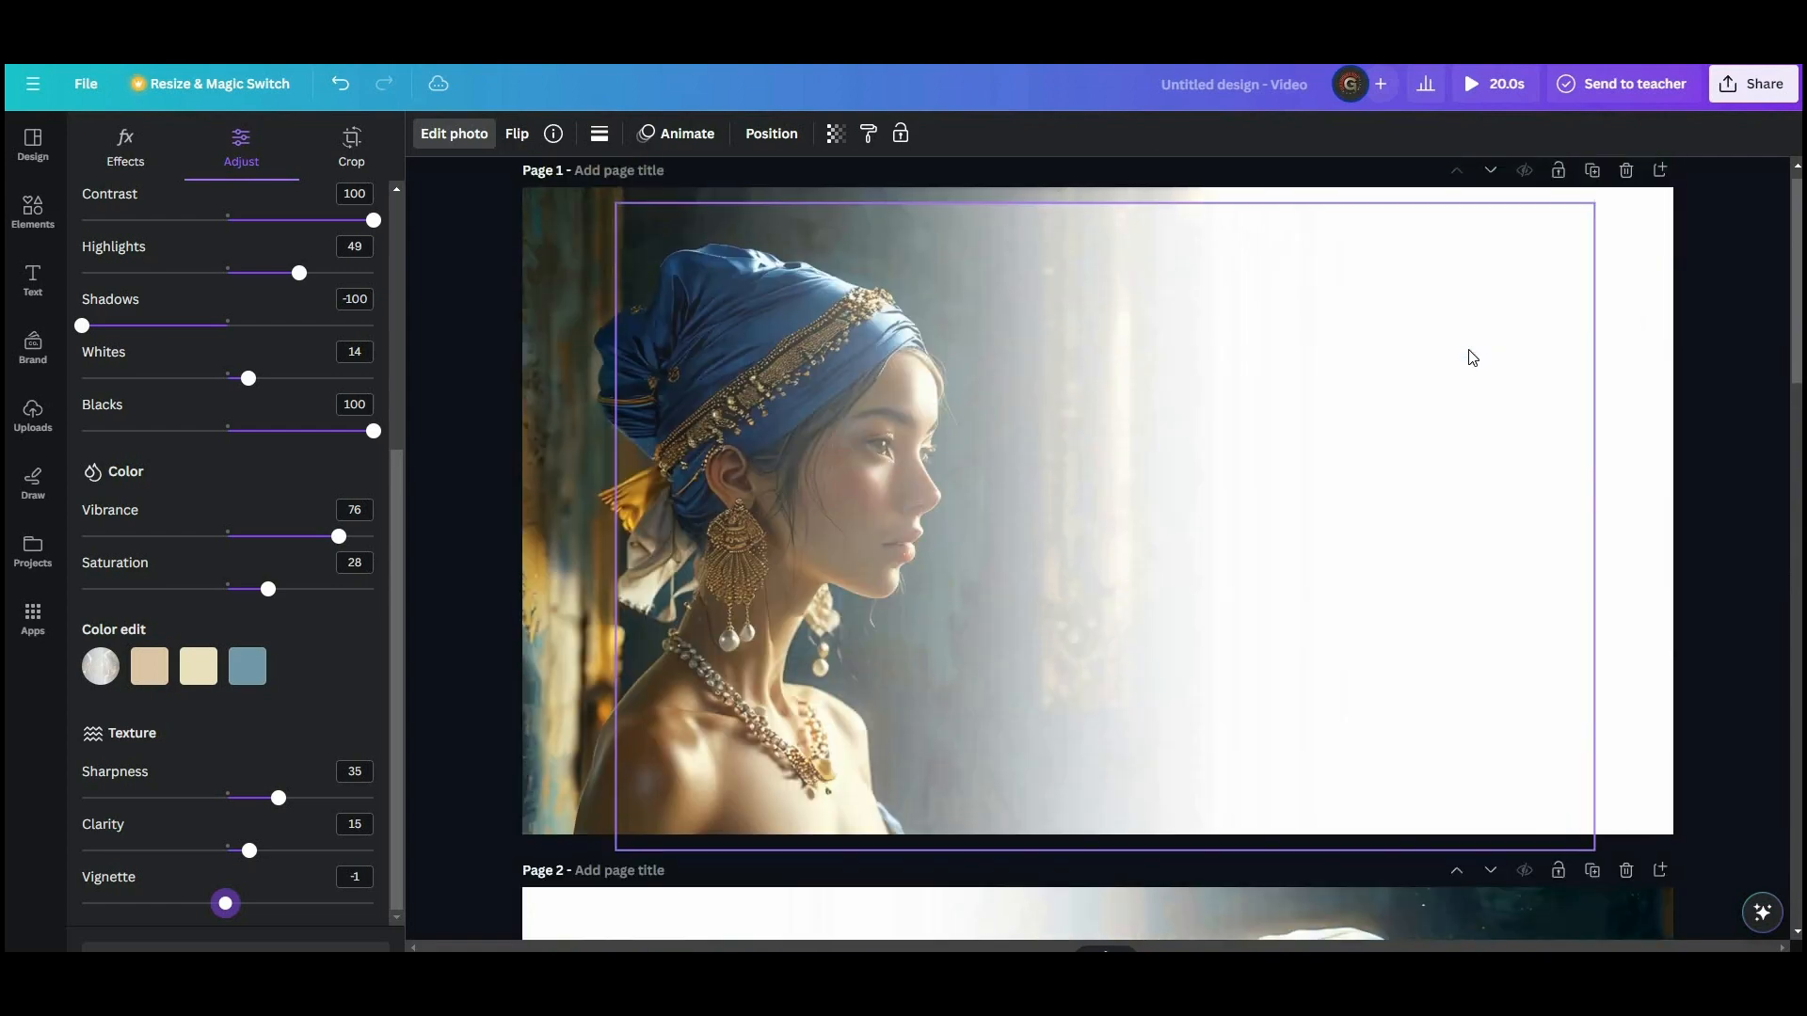
scroll(1473, 358, down, 15)
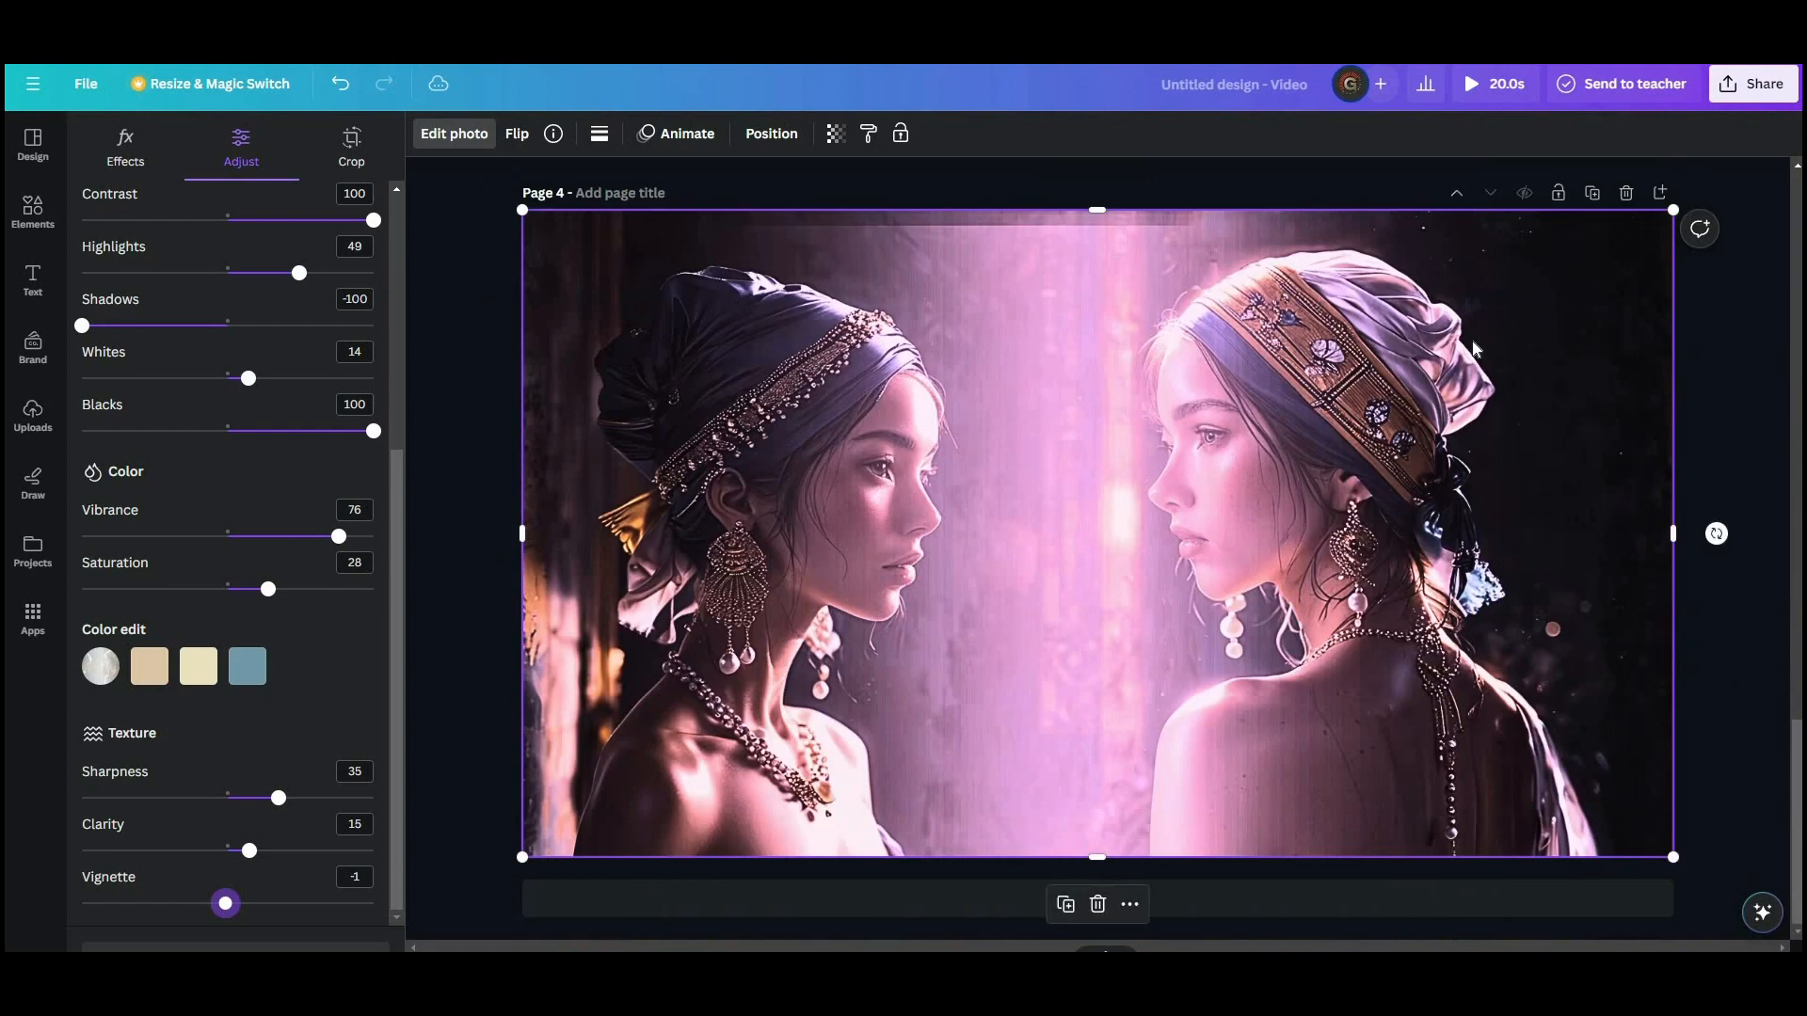